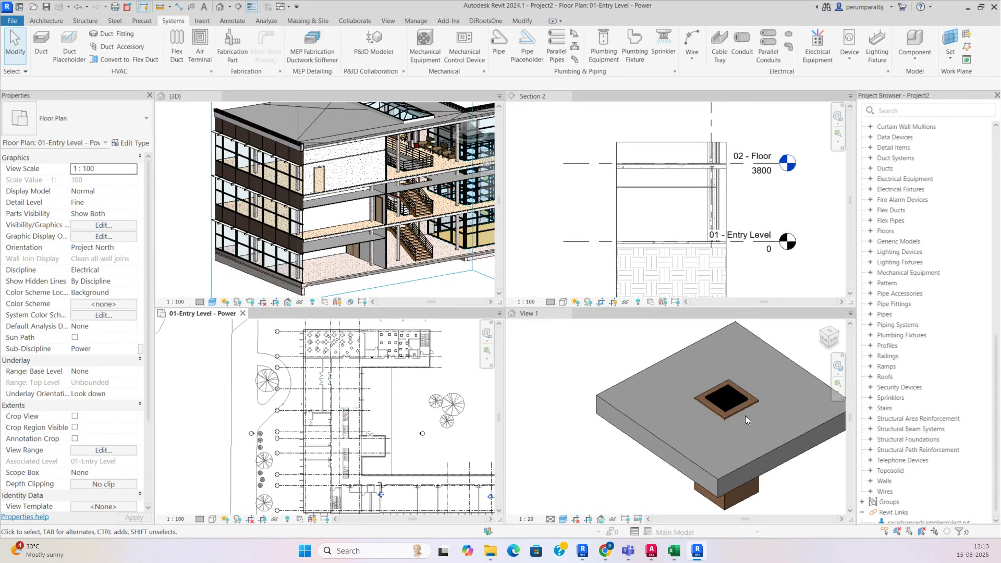
# Step: Switch from tiled to tabbed views with the 01-Entry Level - Power floor plan in front
pyautogui.scroll(-5, 522, 415)
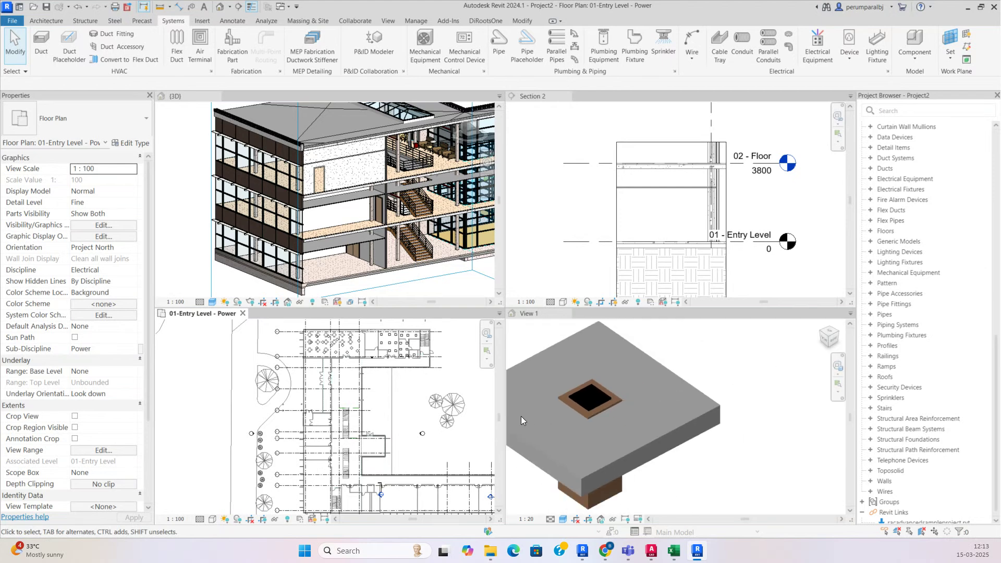
pyautogui.click(552, 424)
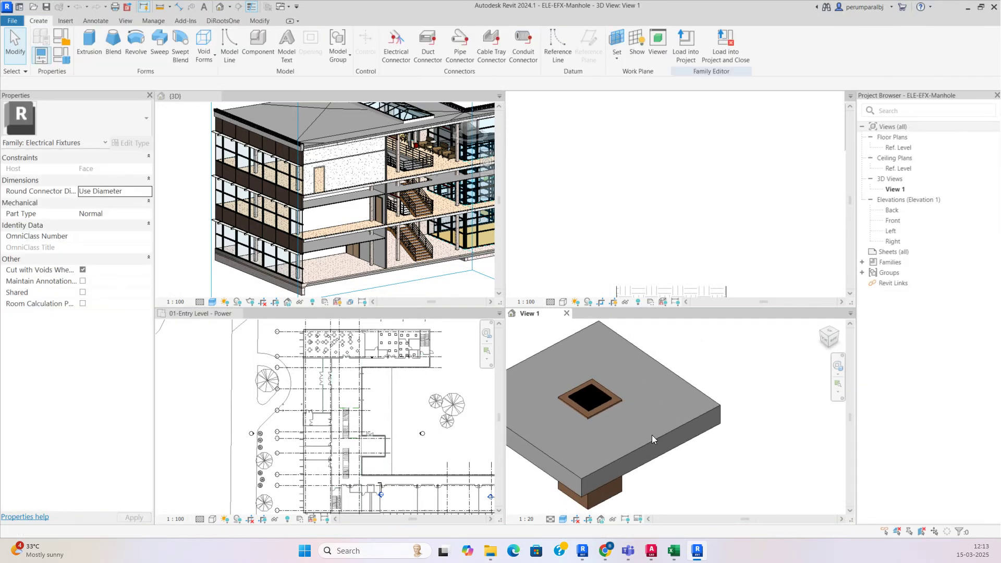
pyautogui.press('w')
pyautogui.press('t')
pyautogui.click(408, 422)
pyautogui.press('t')
pyautogui.press('w')
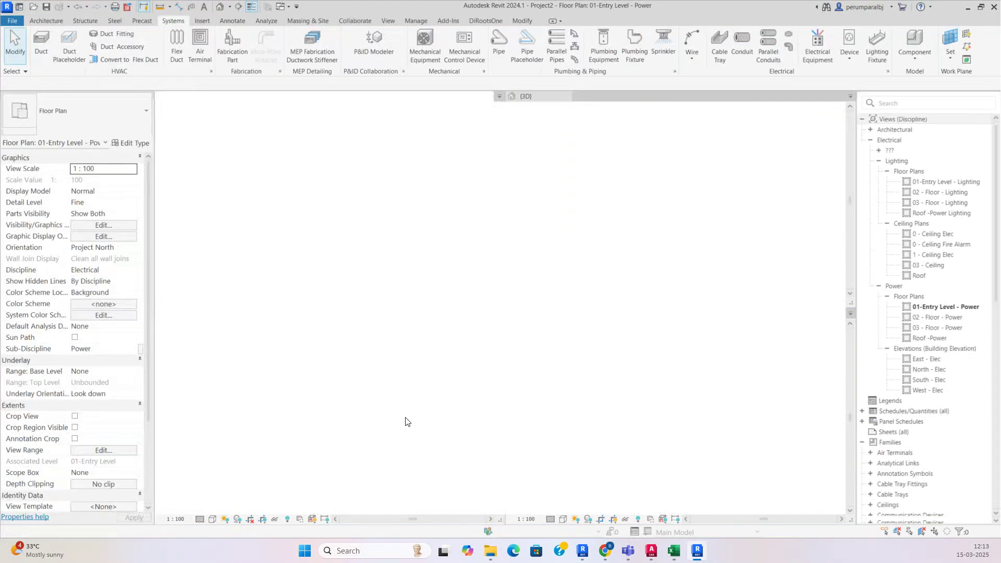
# Step: Place an ElectricalEquipment-IT Rack of type AV RACK 800x1000x1200 in the small room beside the double doors near the stairs
pyautogui.moveTo(443, 333); pyautogui.dragTo(519, 477, button='middle')
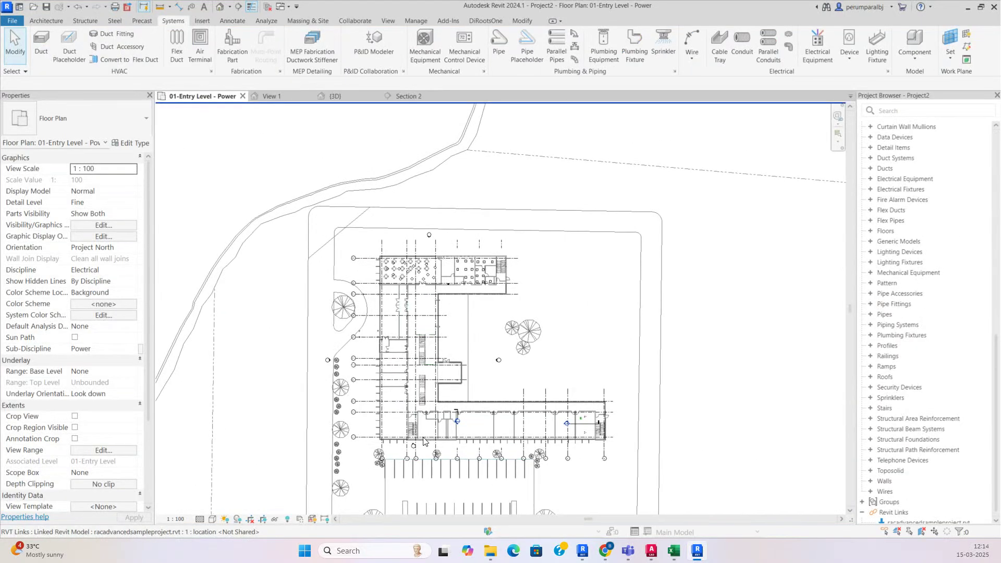
pyautogui.scroll(10, 423, 441)
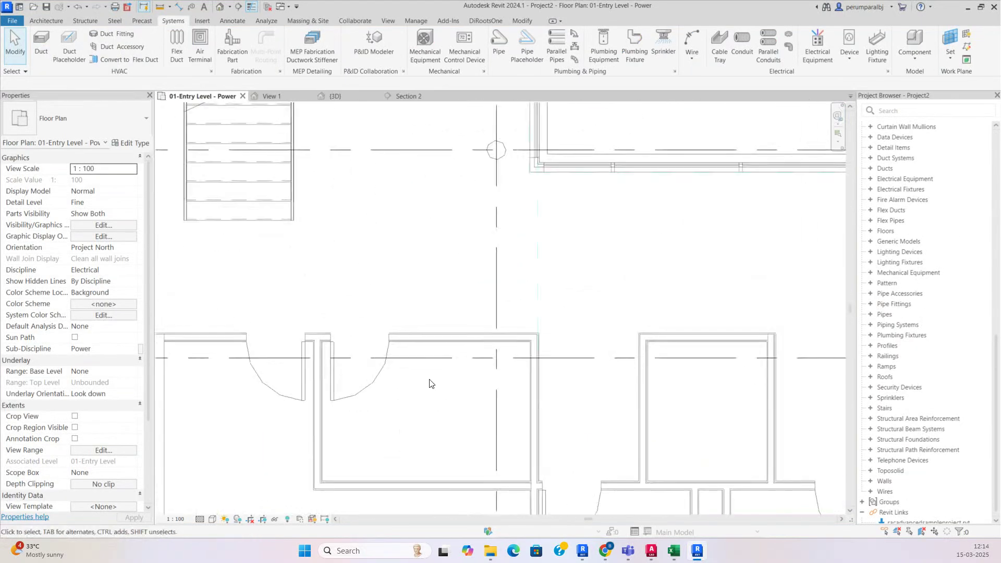
pyautogui.scroll(-2, 430, 383)
pyautogui.moveTo(425, 393); pyautogui.dragTo(433, 340, button='middle')
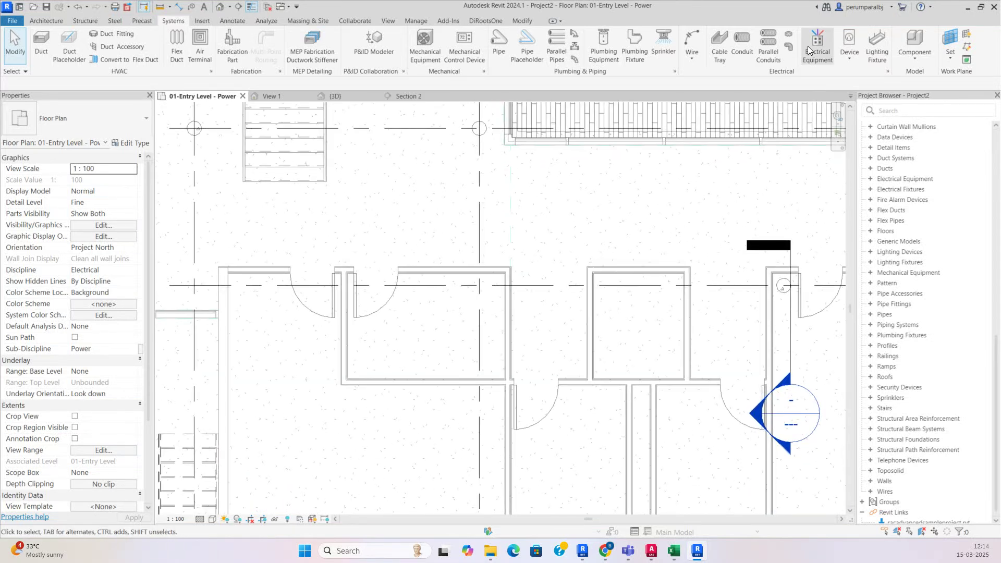
pyautogui.click(808, 46)
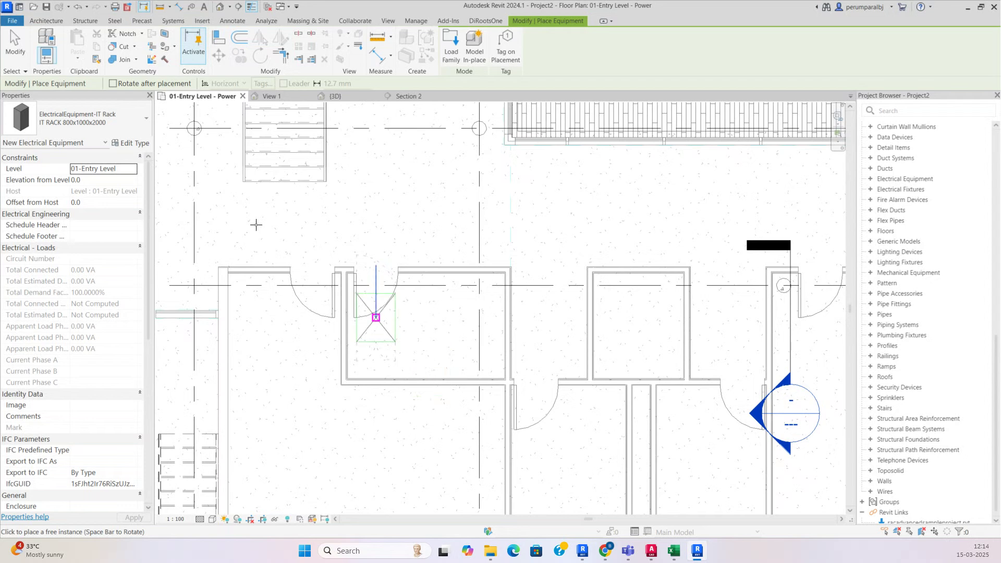
pyautogui.click(95, 126)
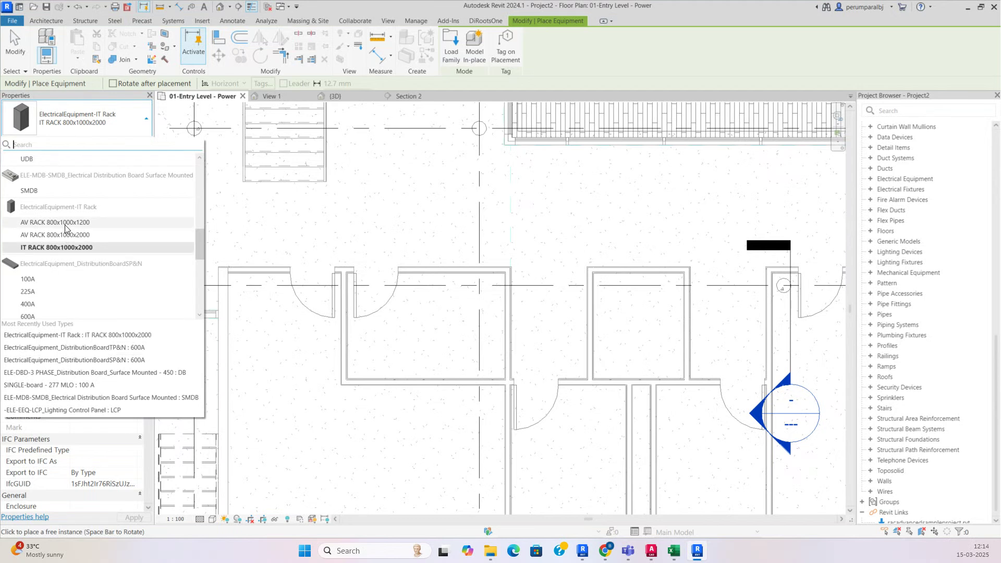
pyautogui.click(55, 223)
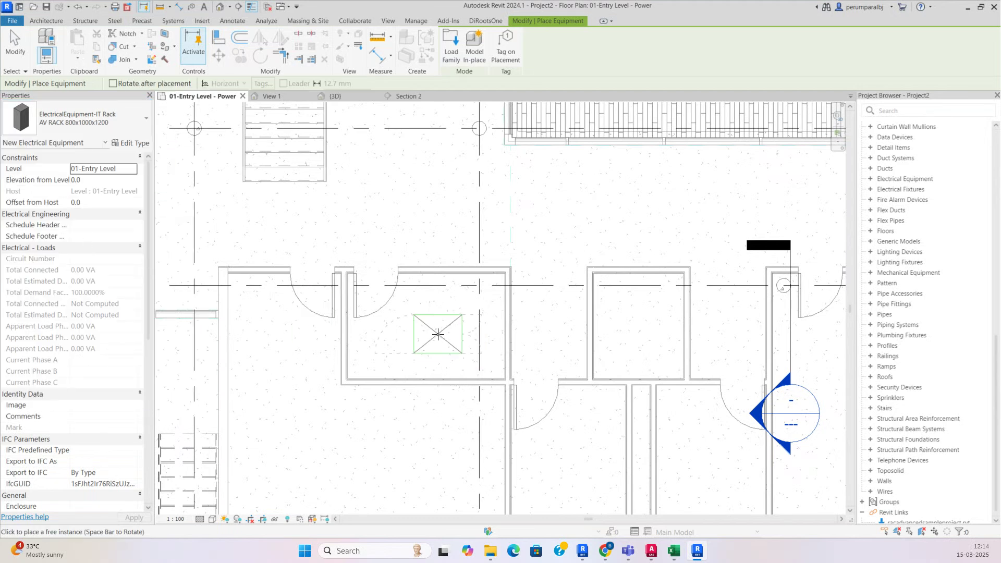
pyautogui.scroll(2, 438, 334)
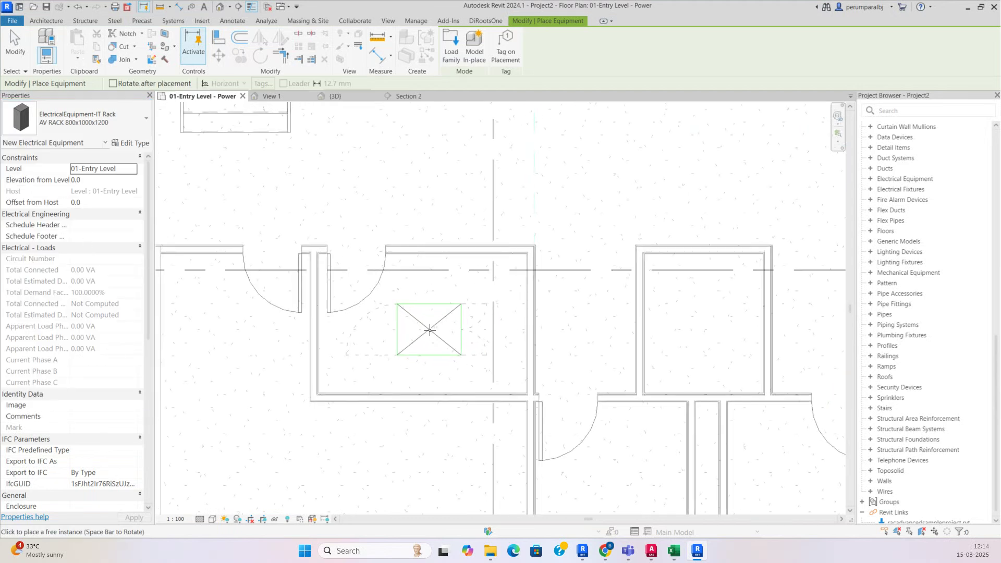
pyautogui.click(430, 334)
pyautogui.press('Escape')
# Step: Select the placed AV rack and inspect the building from several angles in the {3D} view
pyautogui.click(430, 309)
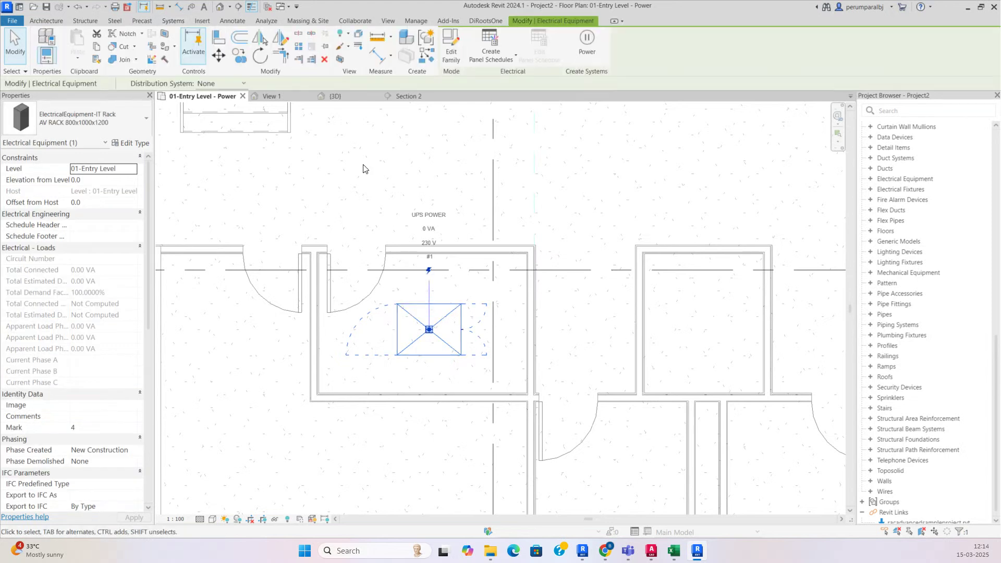
pyautogui.press('Escape')
pyautogui.moveTo(327, 223); pyautogui.dragTo(624, 513)
pyautogui.click(345, 99)
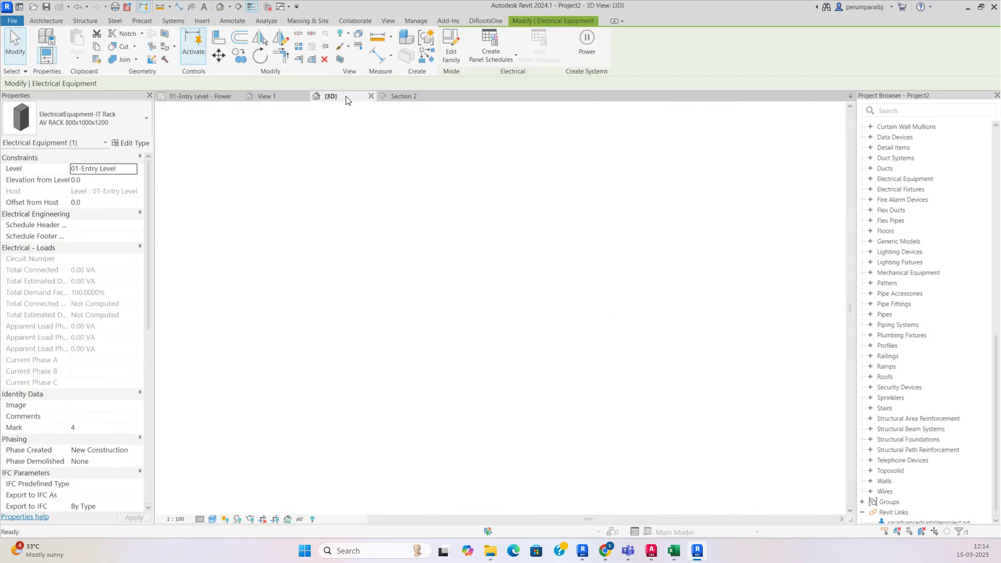
pyautogui.keyDown('shift'); pyautogui.moveTo(459, 297); pyautogui.dragTo(840, 286, button='middle'); pyautogui.keyUp('shift')
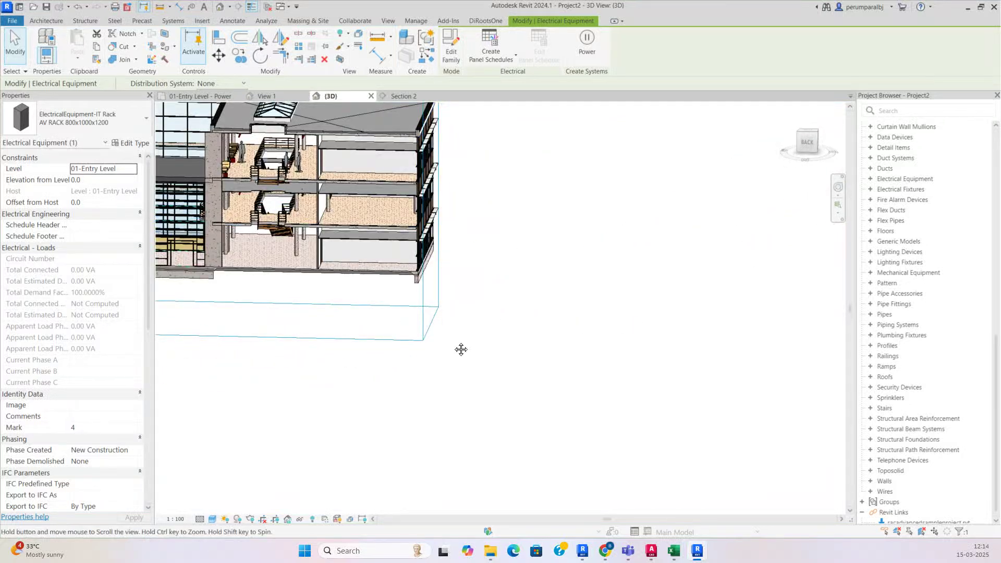
pyautogui.moveTo(460, 348); pyautogui.dragTo(599, 428, button='middle')
pyautogui.keyDown('shift'); pyautogui.moveTo(418, 406); pyautogui.dragTo(675, 425, button='middle'); pyautogui.keyUp('shift')
pyautogui.click(257, 128)
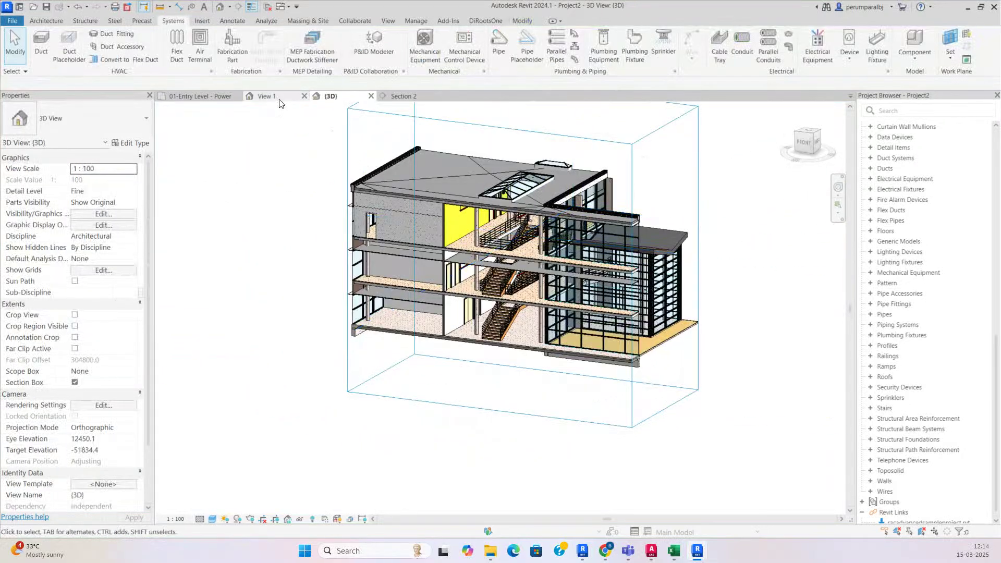
# Step: Isolate the AV rack in the 3D view with a selection box
pyautogui.click(202, 98)
pyautogui.click(428, 329)
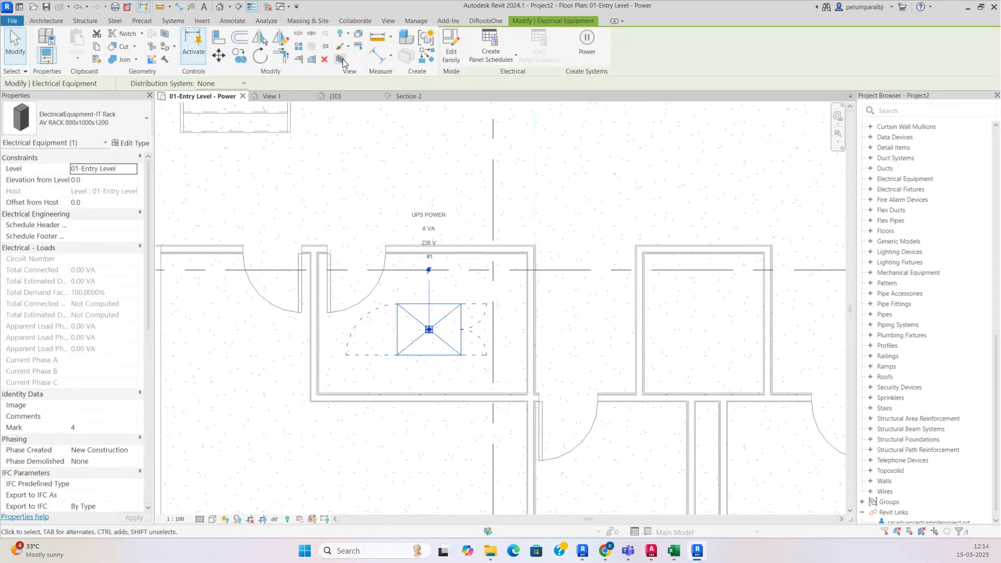
pyautogui.click(342, 59)
pyautogui.scroll(3, 196, 420)
pyautogui.keyDown('shift'); pyautogui.moveTo(489, 320); pyautogui.dragTo(255, 376, button='middle'); pyautogui.keyUp('shift')
# Step: Enlarge the section box around the AV rack outward and below the floor slab
pyautogui.click(365, 251)
pyautogui.moveTo(344, 289); pyautogui.dragTo(444, 388)
pyautogui.keyDown('shift'); pyautogui.moveTo(444, 389); pyautogui.dragTo(338, 359, button='middle'); pyautogui.keyUp('shift')
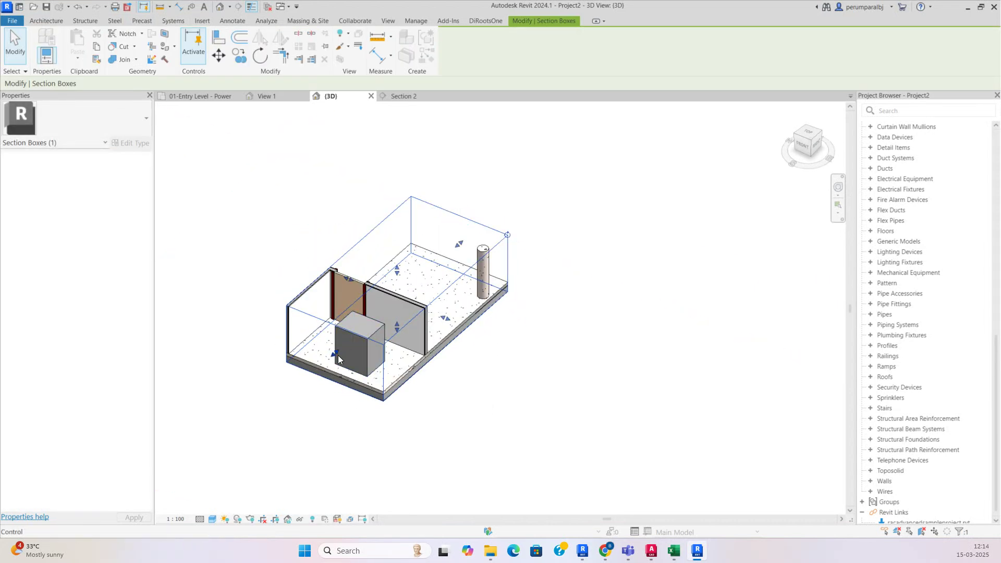
pyautogui.keyDown('shift'); pyautogui.moveTo(417, 436); pyautogui.dragTo(364, 403, button='middle'); pyautogui.keyUp('shift')
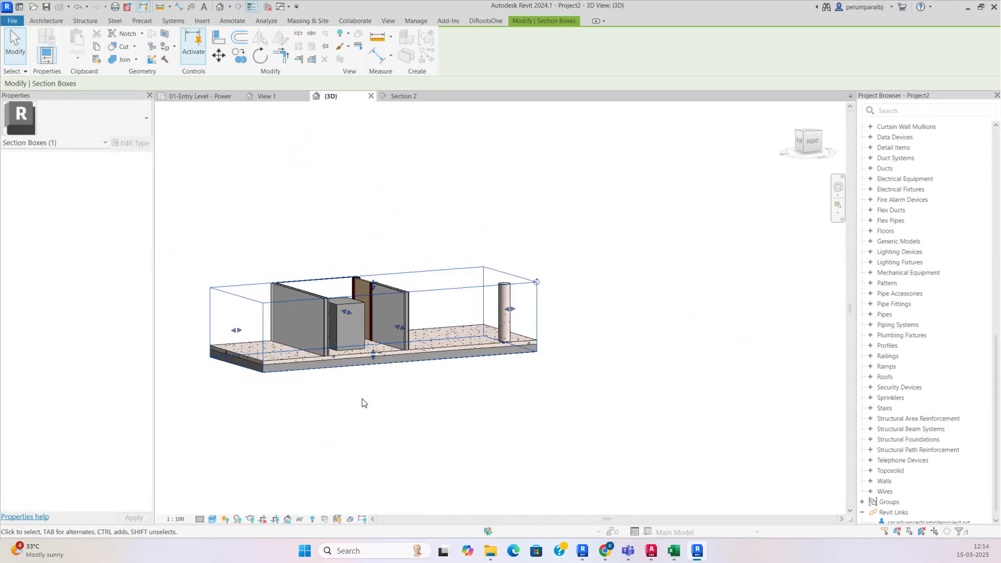
pyautogui.keyDown('shift'); pyautogui.moveTo(373, 365); pyautogui.dragTo(302, 476, button='middle'); pyautogui.keyUp('shift')
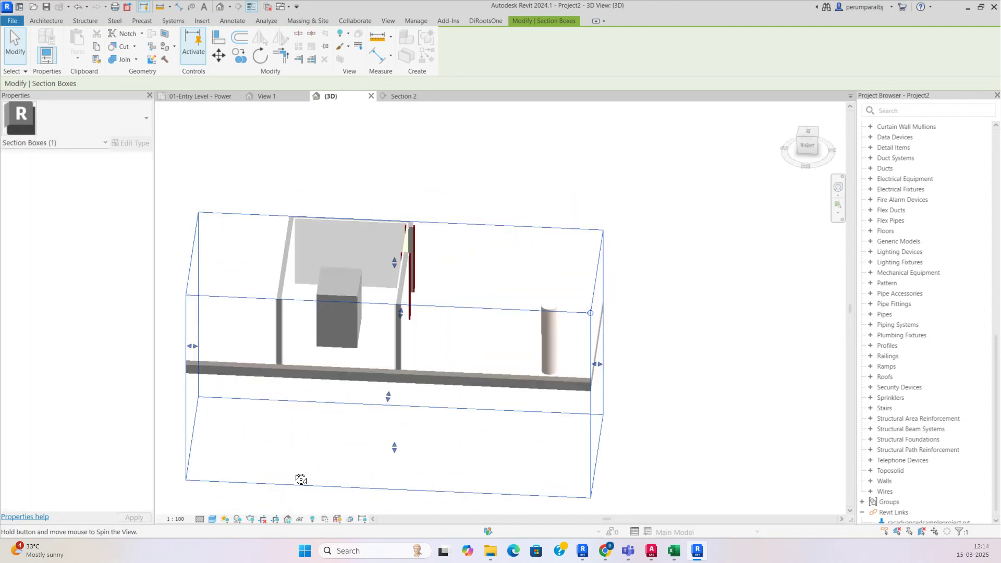
pyautogui.press('Escape')
# Step: Examine the building's outer walls and corners on the 01-Entry Level - Power floor plan
pyautogui.click(200, 96)
pyautogui.scroll(-4, 403, 428)
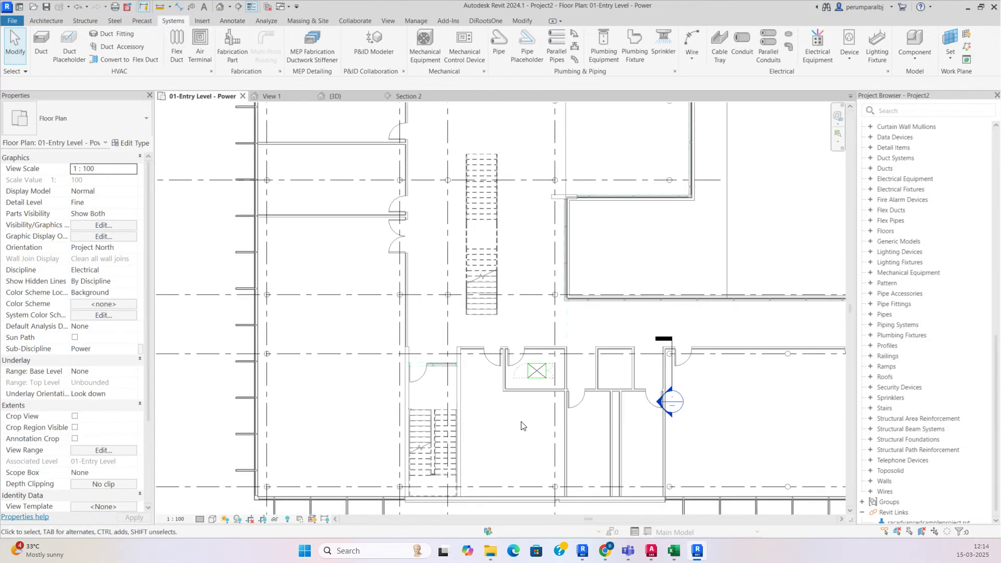
pyautogui.scroll(-2, 403, 428)
pyautogui.scroll(6, 407, 235)
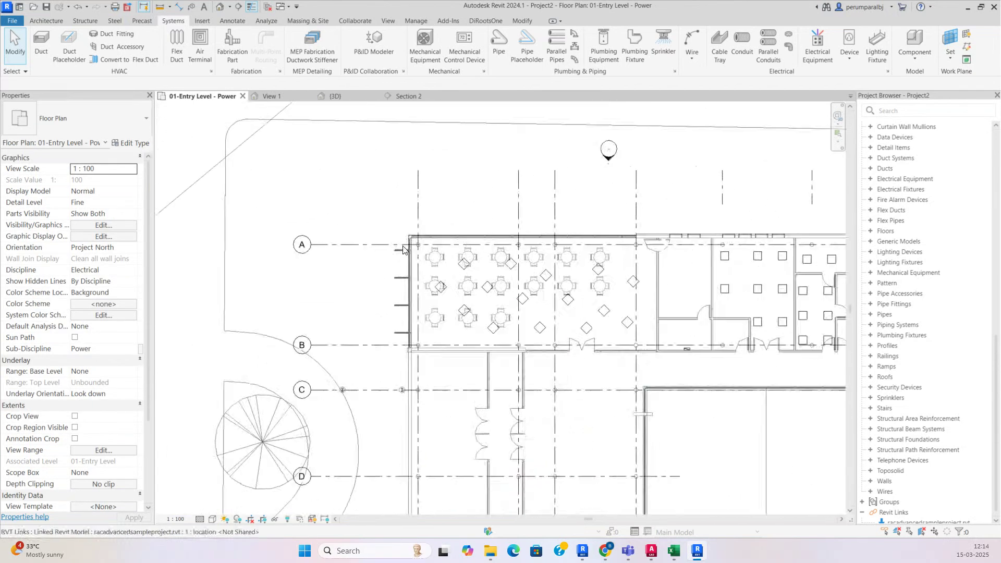
pyautogui.scroll(-5, 407, 235)
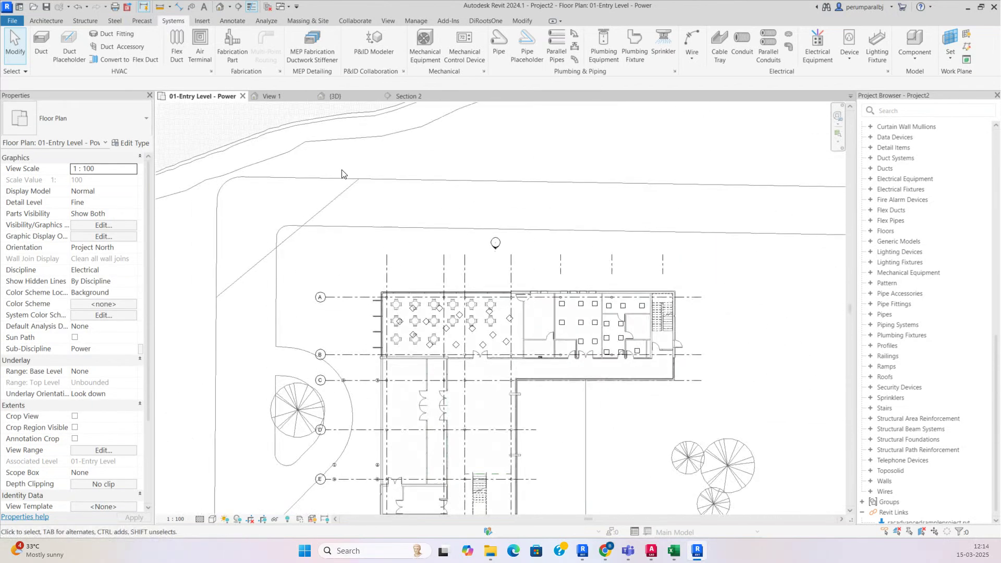
pyautogui.scroll(-1, 341, 173)
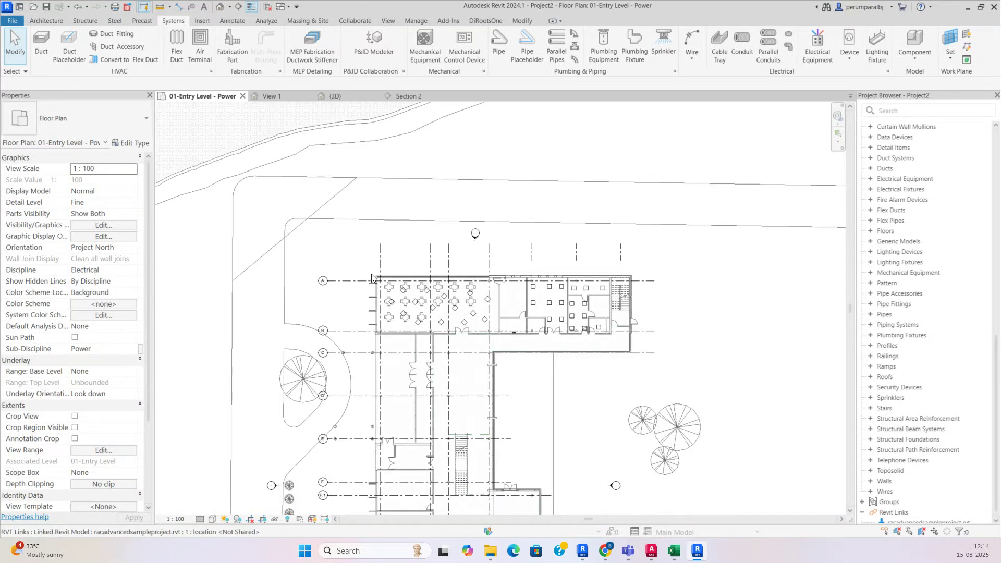
pyautogui.scroll(5, 372, 277)
pyautogui.scroll(-5, 365, 313)
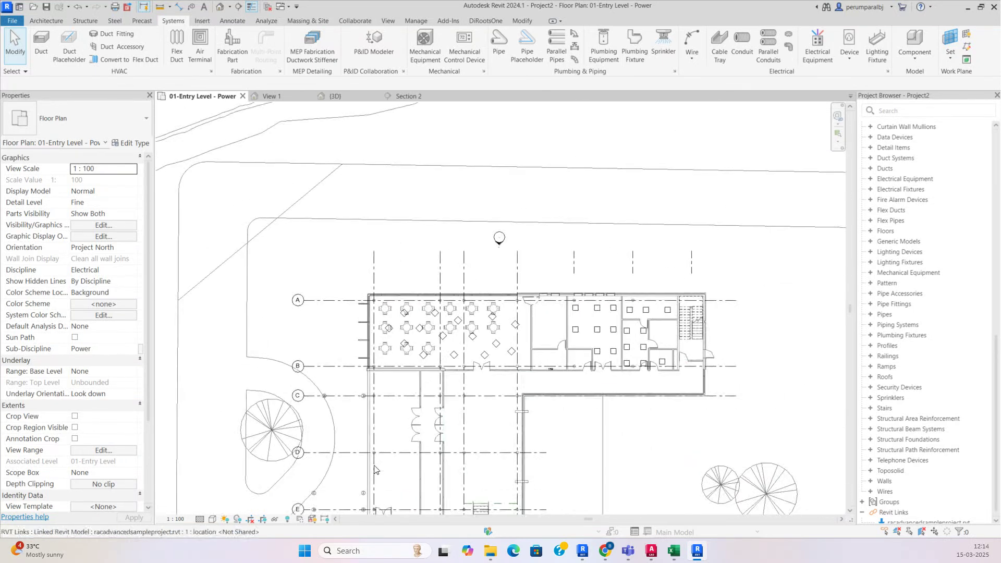
pyautogui.moveTo(376, 474); pyautogui.dragTo(376, 266, button='middle')
pyautogui.moveTo(359, 331); pyautogui.dragTo(351, 164, button='middle')
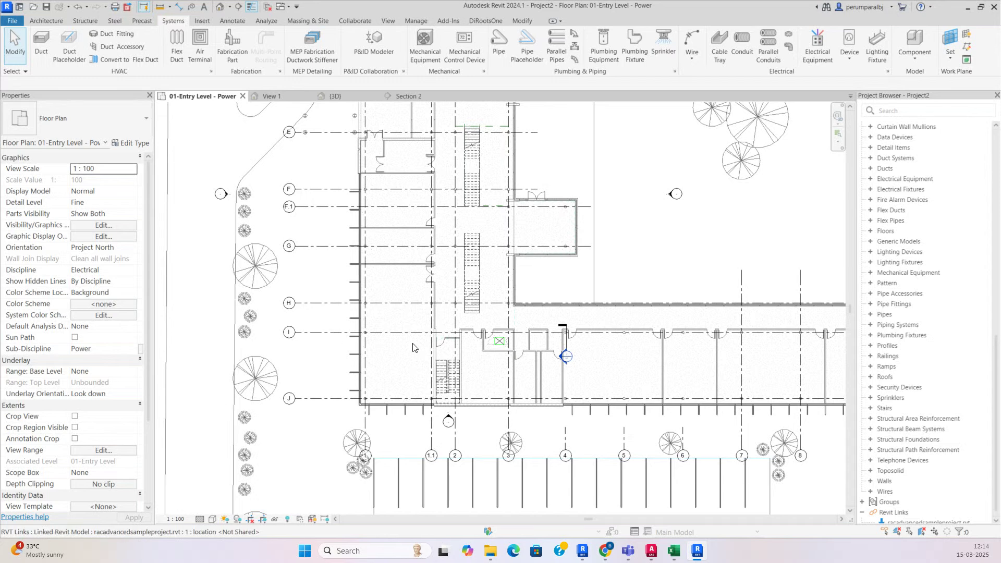
pyautogui.moveTo(442, 352); pyautogui.dragTo(457, 470, button='middle')
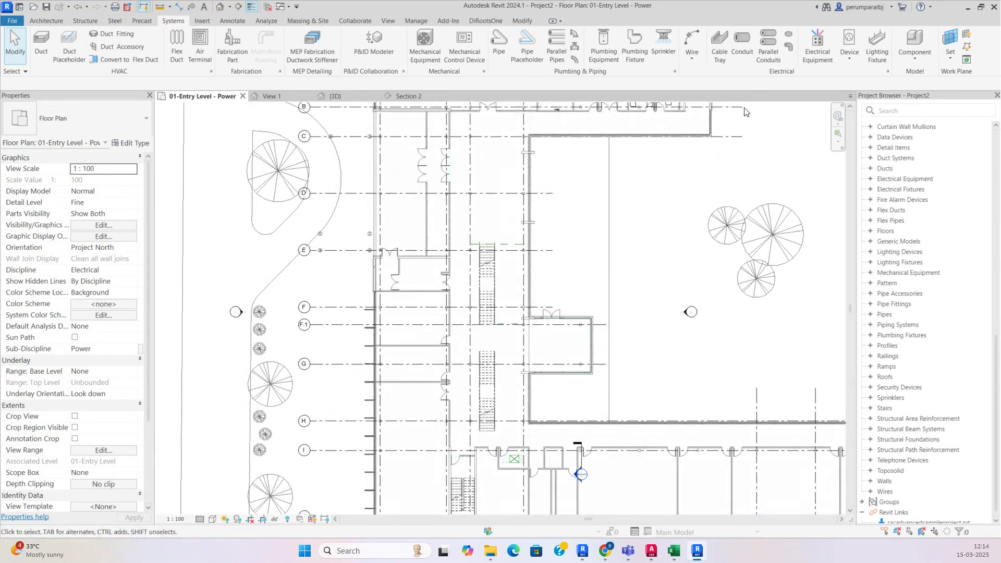
pyautogui.click(850, 39)
pyautogui.scroll(-2, 331, 299)
pyautogui.scroll(6, 422, 282)
pyautogui.scroll(2, 425, 269)
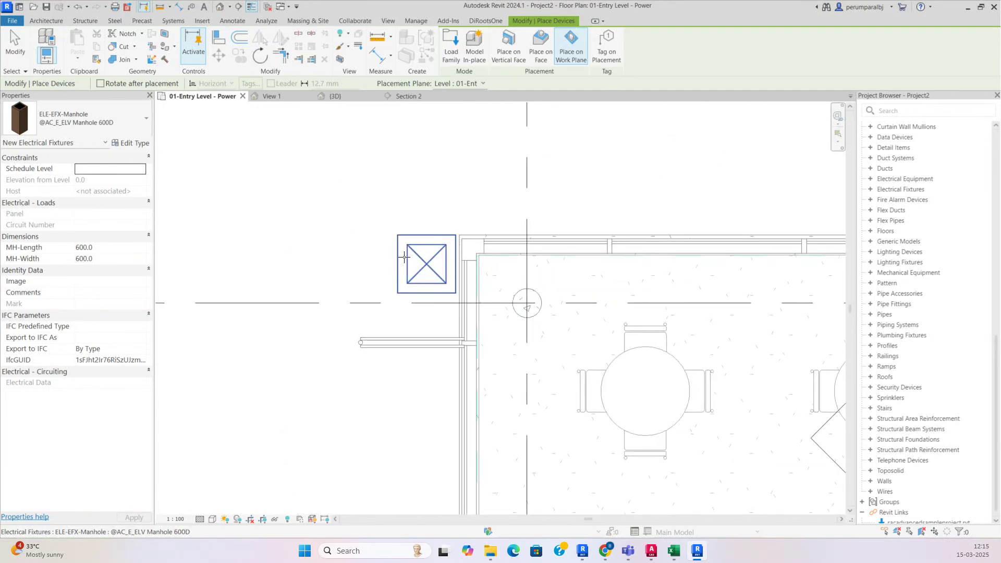
pyautogui.click(427, 264)
pyautogui.press('Escape')
pyautogui.press('Escape')
# Step: Change the placed manhole's type to SIEC_EL_Manhole 1000D
pyautogui.click(406, 257)
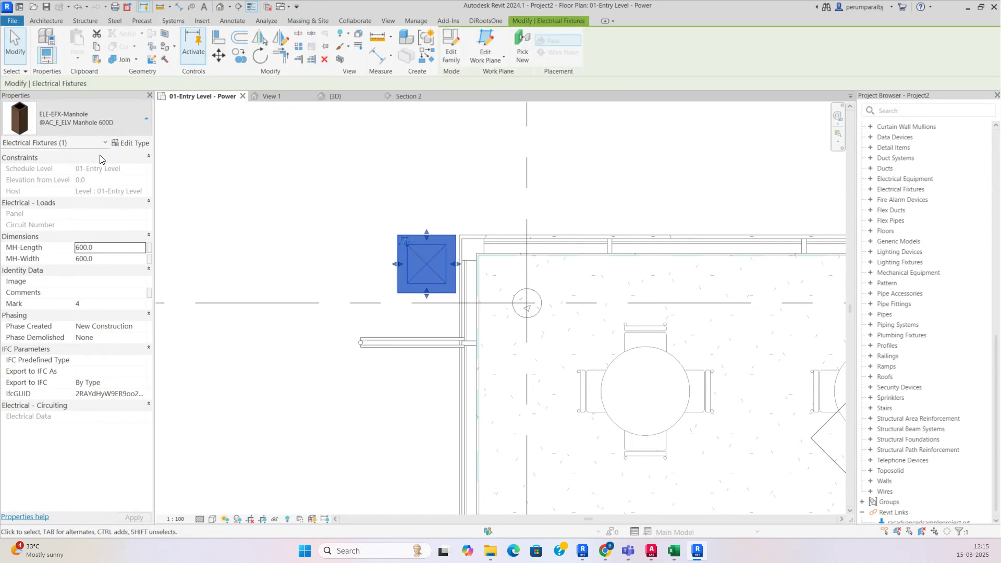
pyautogui.click(99, 119)
pyautogui.scroll(-6, 98, 260)
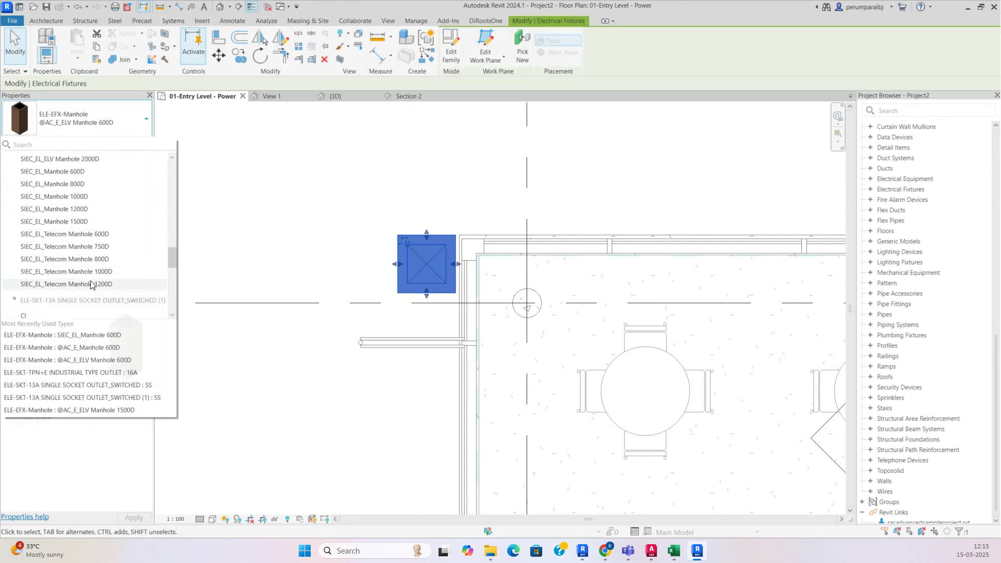
pyautogui.click(79, 236)
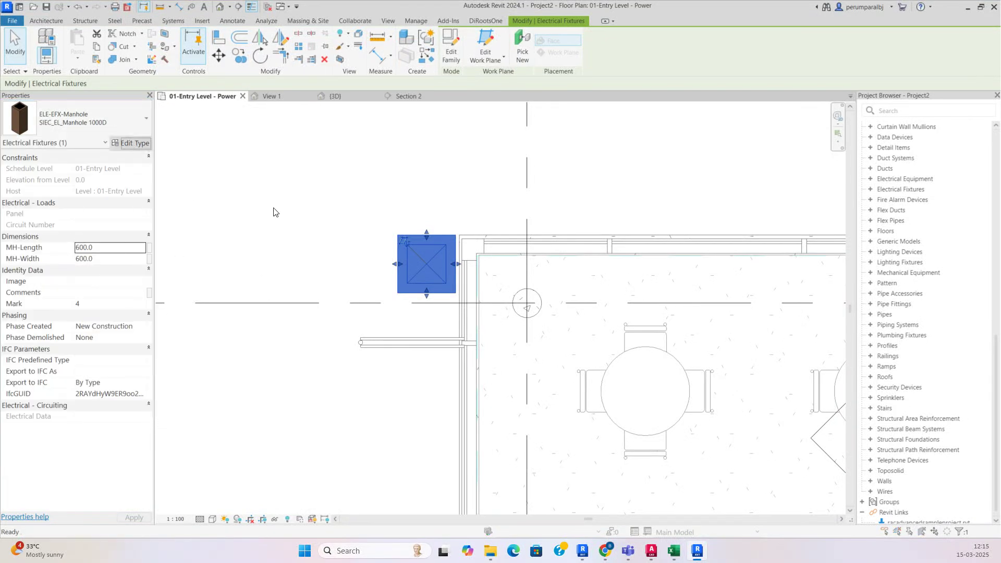
# Step: Review the manhole type's depth and wall thickness parameters without changing them
pyautogui.click(134, 143)
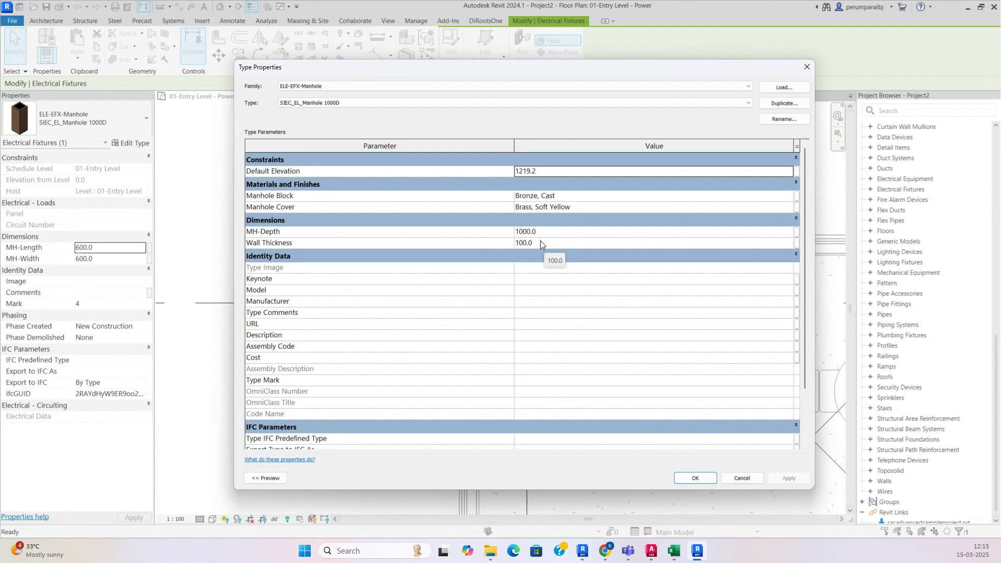
pyautogui.press('Escape')
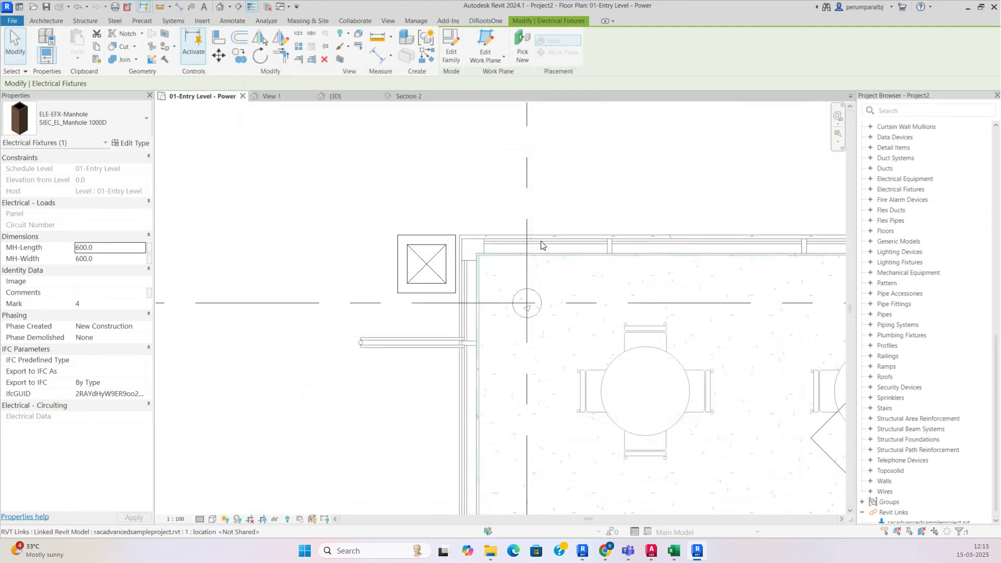
pyautogui.press('Escape')
# Step: Isolate the corner manhole in the 3D view with a selection box
pyautogui.scroll(-3, 405, 279)
pyautogui.click(405, 279)
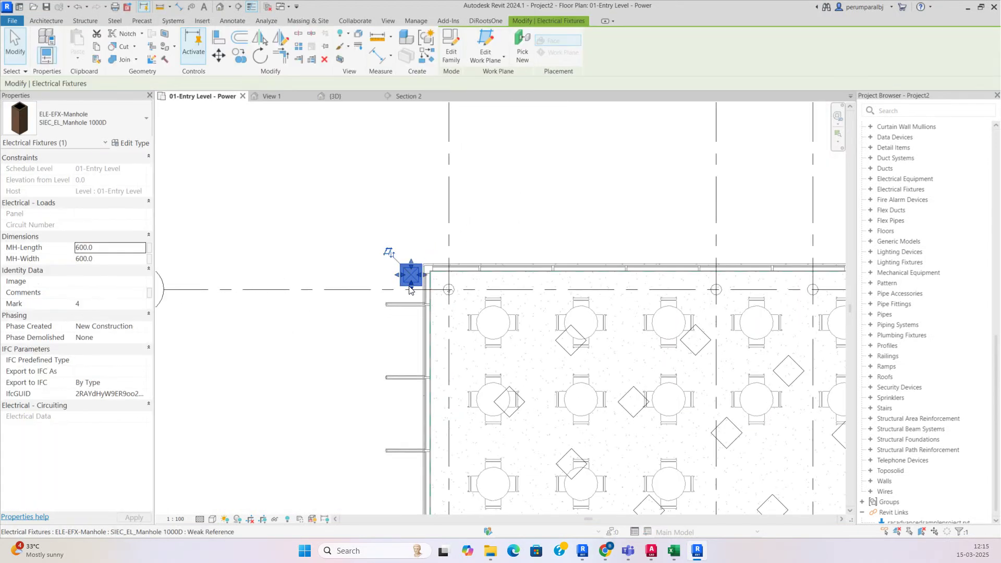
pyautogui.scroll(3, 410, 291)
pyautogui.press('Escape')
pyautogui.scroll(-2, 331, 239)
pyautogui.moveTo(307, 211); pyautogui.dragTo(542, 385)
pyautogui.click(340, 59)
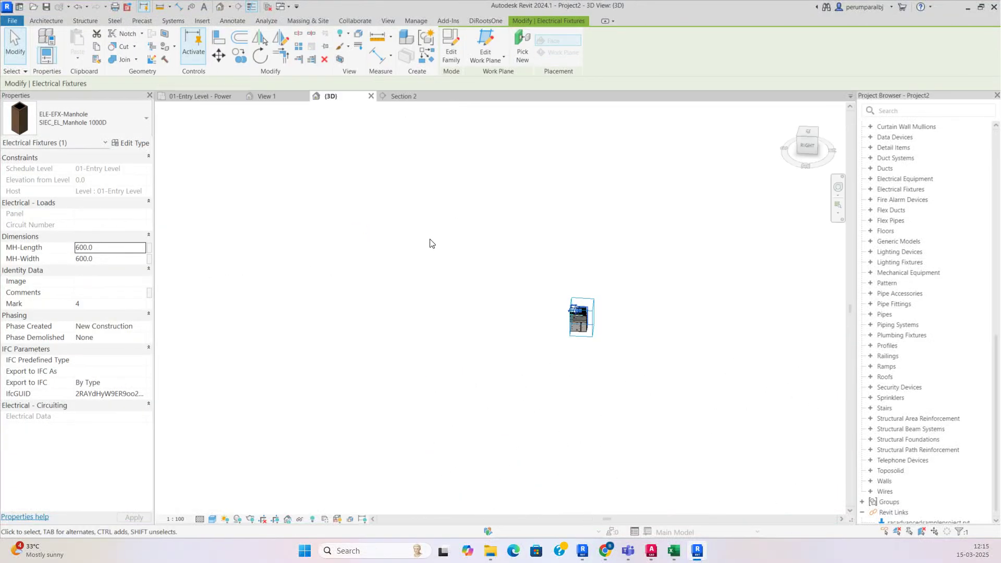
pyautogui.scroll(3, 589, 346)
pyautogui.keyDown('shift'); pyautogui.moveTo(573, 334); pyautogui.dragTo(340, 306, button='middle'); pyautogui.keyUp('shift')
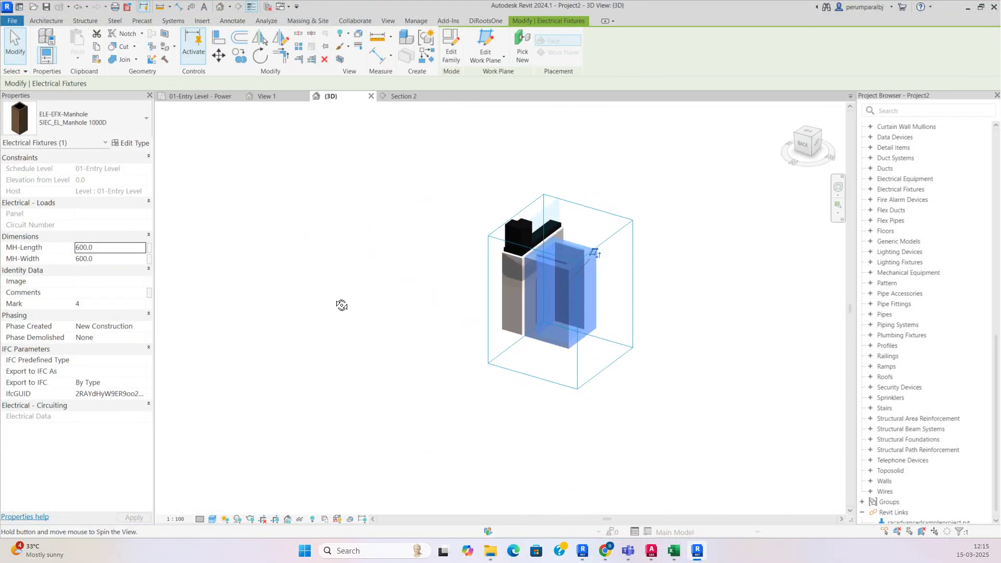
# Step: Stretch the section box around the manhole upward, downward and along the adjoining exterior wall
pyautogui.scroll(-2, 618, 255)
pyautogui.click(619, 242)
pyautogui.moveTo(587, 240); pyautogui.dragTo(580, 151)
pyautogui.moveTo(581, 322); pyautogui.dragTo(584, 433)
pyautogui.keyDown('shift'); pyautogui.moveTo(682, 370); pyautogui.dragTo(679, 268, button='middle'); pyautogui.keyUp('shift')
pyautogui.moveTo(620, 295); pyautogui.dragTo(820, 291)
pyautogui.keyDown('shift'); pyautogui.moveTo(681, 328); pyautogui.dragTo(728, 356, button='middle'); pyautogui.keyUp('shift')
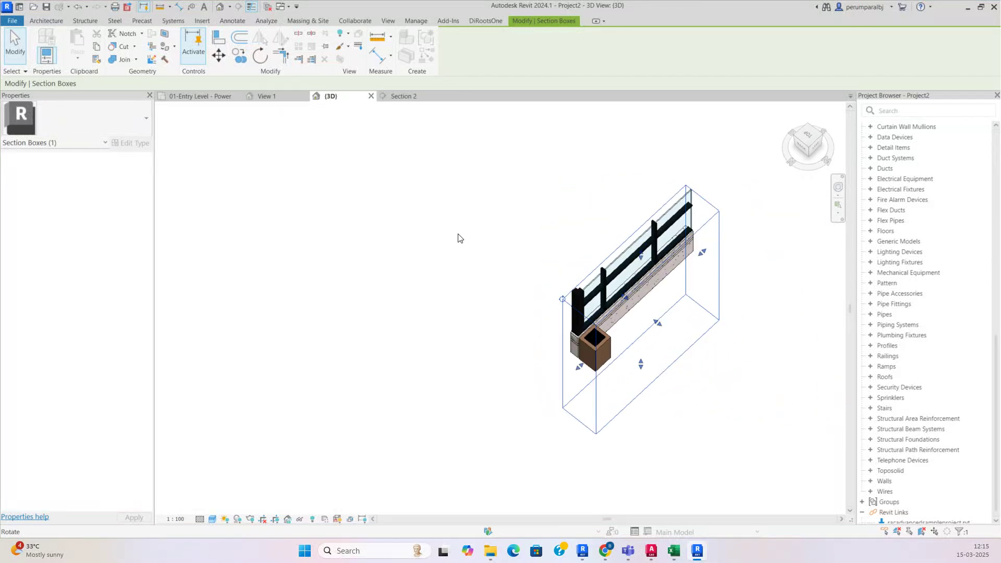
# Step: In the 01-Entry Level - Power plan, copy the corner manhole along the exterior wall to a spot between gridlines D and E
pyautogui.click(215, 111)
pyautogui.click(198, 97)
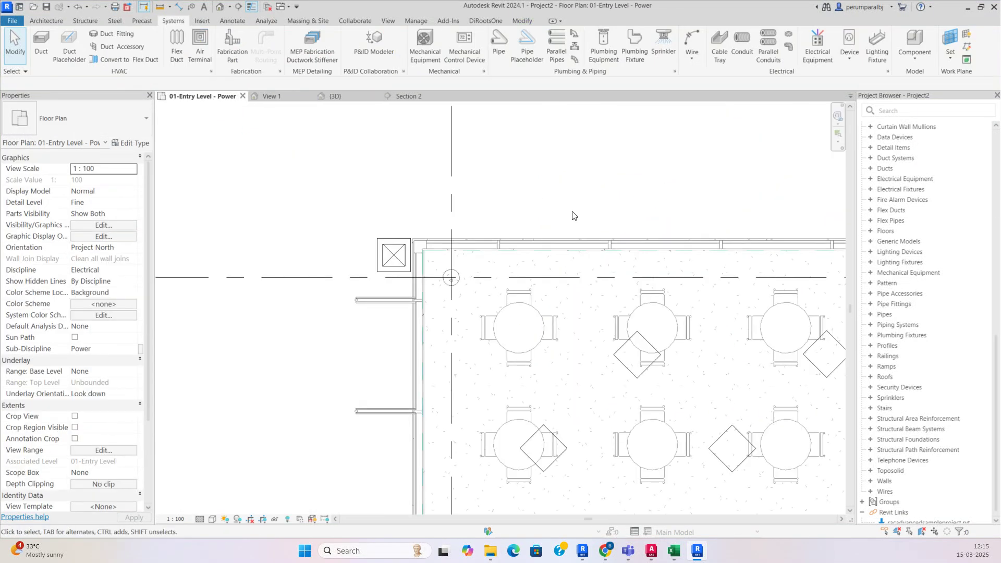
pyautogui.click(396, 259)
pyautogui.press('c')
pyautogui.press('o')
pyautogui.click(394, 255)
pyautogui.scroll(-2, 397, 319)
pyautogui.moveTo(397, 369); pyautogui.dragTo(425, 128, button='middle')
pyautogui.scroll(-4, 391, 308)
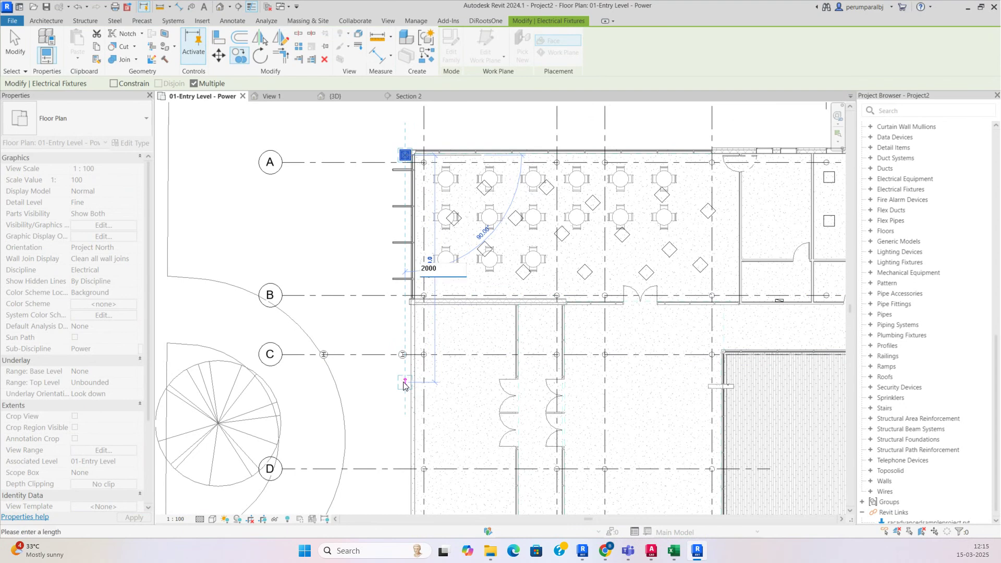
pyautogui.press('Return')
# Step: Place another manhole copy farther along the same exterior wall, just past gridline I
pyautogui.scroll(-3, 405, 379)
pyautogui.moveTo(453, 330); pyautogui.dragTo(457, 42, button='middle')
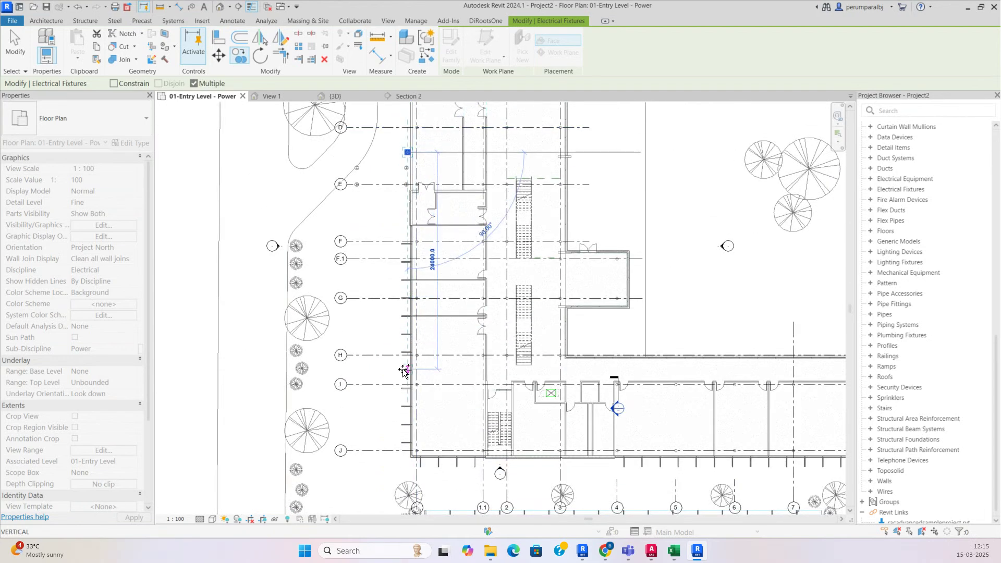
pyautogui.scroll(4, 404, 370)
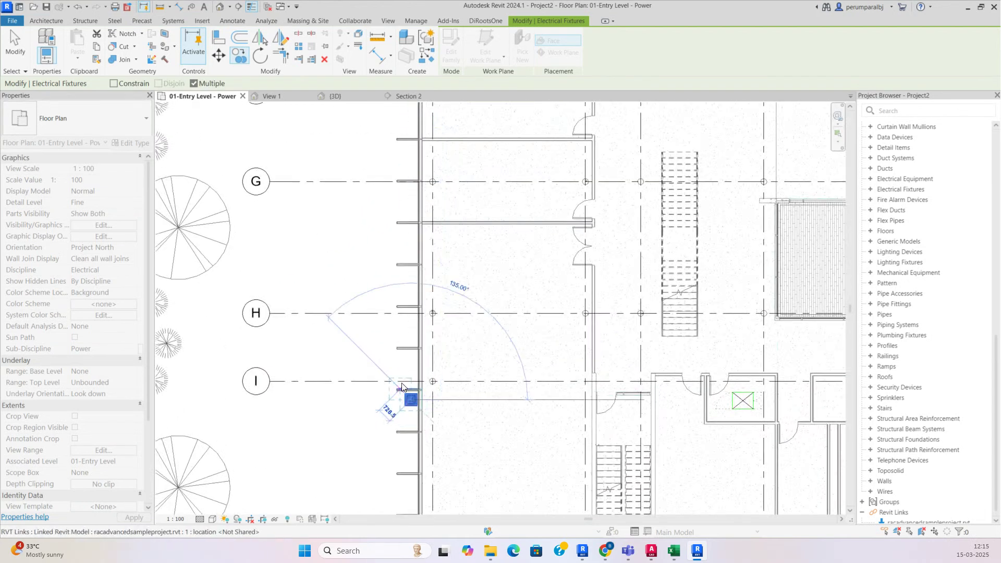
pyautogui.scroll(-4, 401, 387)
pyautogui.press('Escape')
pyautogui.press('Escape')
# Step: Draw a 50 mm conduit at -600 mm middle elevation from the corner manhole to the manhole between gridlines D and E
pyautogui.moveTo(408, 171); pyautogui.dragTo(411, 292, button='middle')
pyautogui.scroll(5, 439, 205)
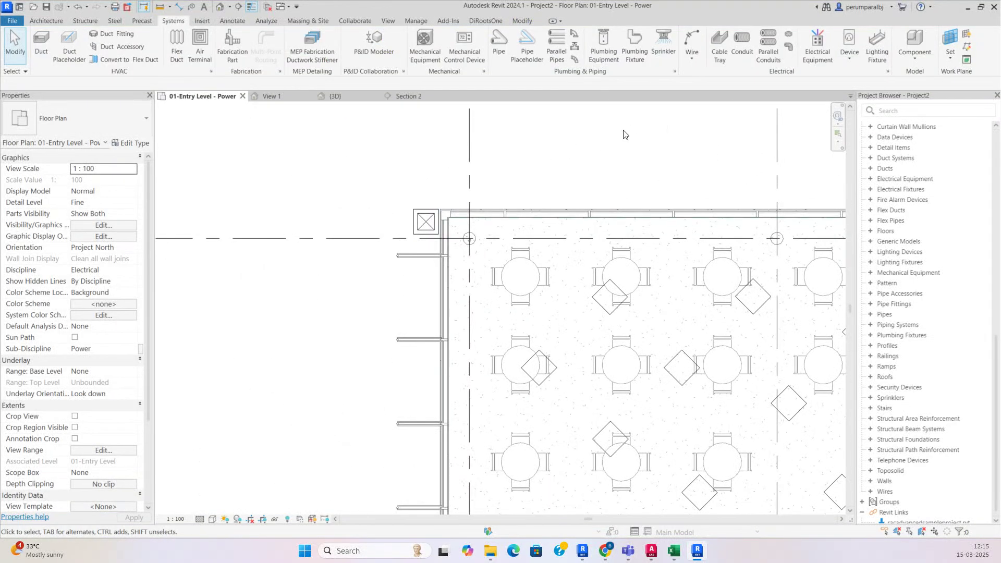
pyautogui.click(742, 47)
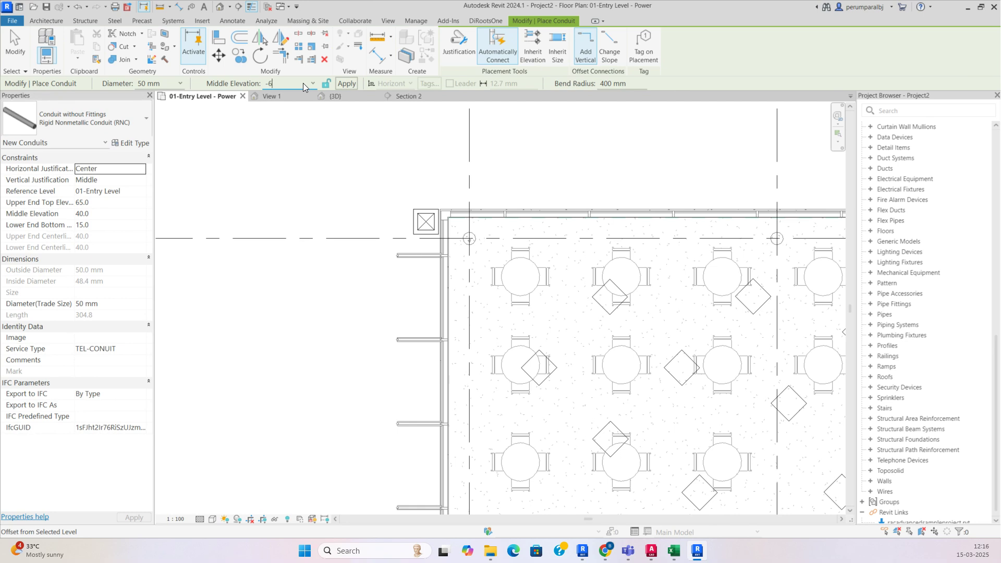
pyautogui.press('Return')
pyautogui.scroll(3, 418, 235)
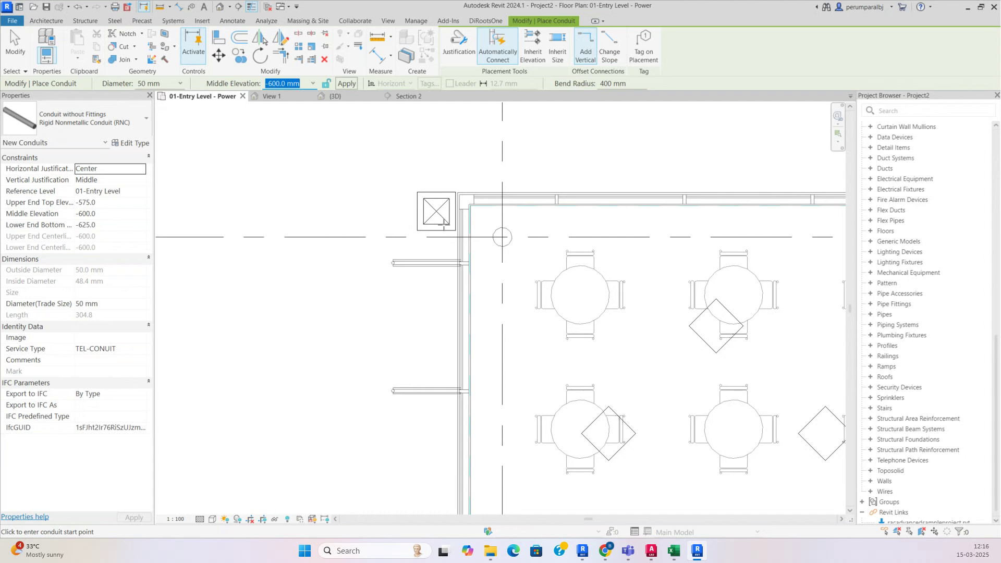
pyautogui.click(444, 225)
pyautogui.scroll(-3, 437, 324)
pyautogui.moveTo(445, 398); pyautogui.dragTo(395, 149, button='middle')
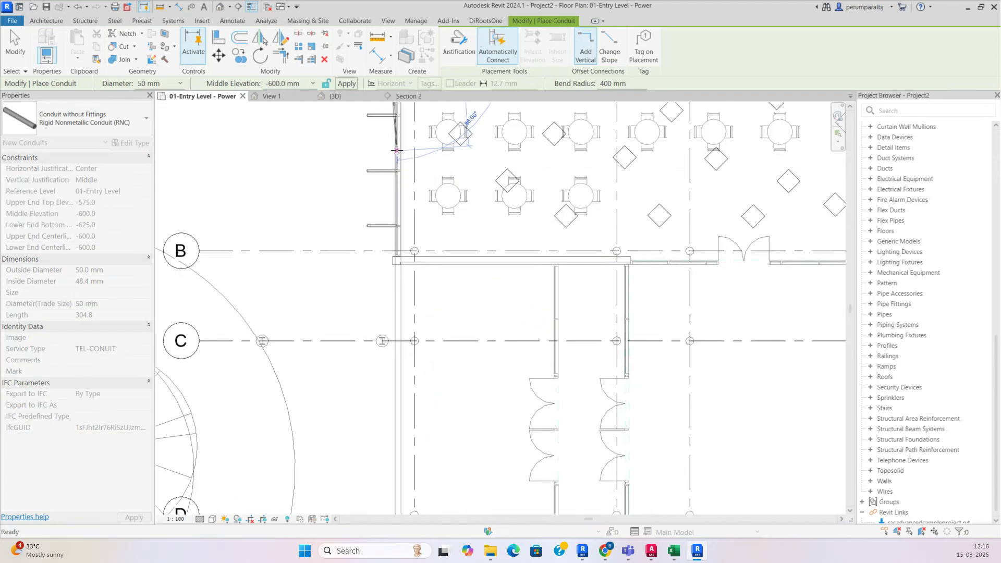
pyautogui.scroll(-2, 383, 365)
pyautogui.scroll(8, 388, 375)
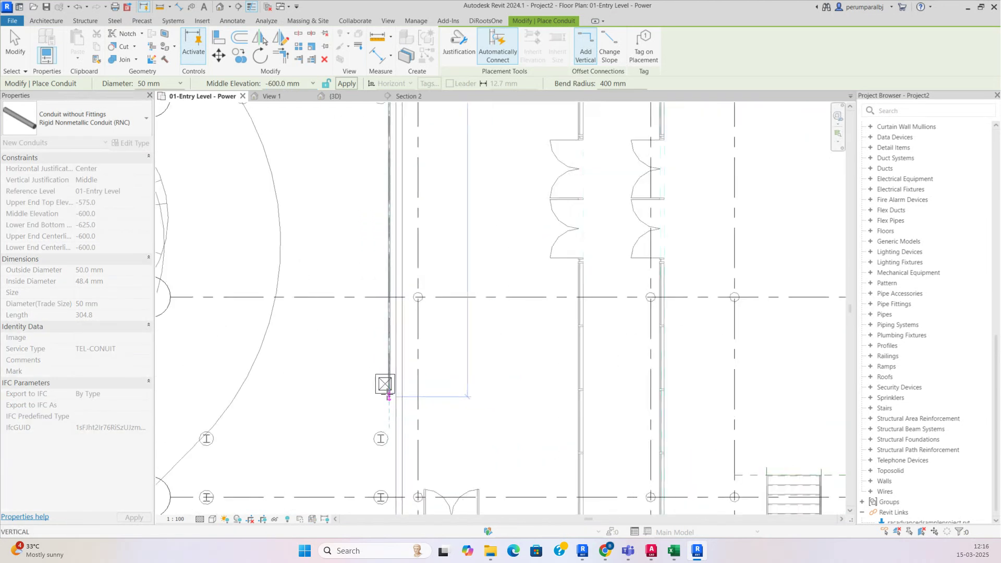
pyautogui.scroll(1, 390, 374)
pyautogui.press('Escape')
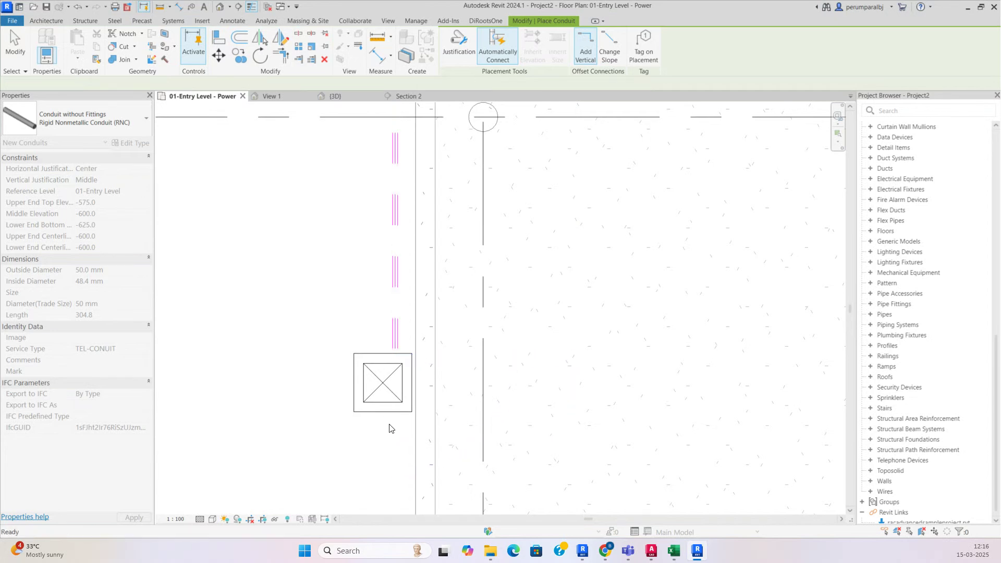
# Step: Draw a second 50 mm conduit at the same elevation from the middle manhole to the manhole just past gridline I
pyautogui.click(394, 414)
pyautogui.scroll(-4, 386, 465)
pyautogui.scroll(1, 387, 463)
pyautogui.moveTo(387, 458); pyautogui.dragTo(388, 182, button='middle')
pyautogui.scroll(-5, 385, 235)
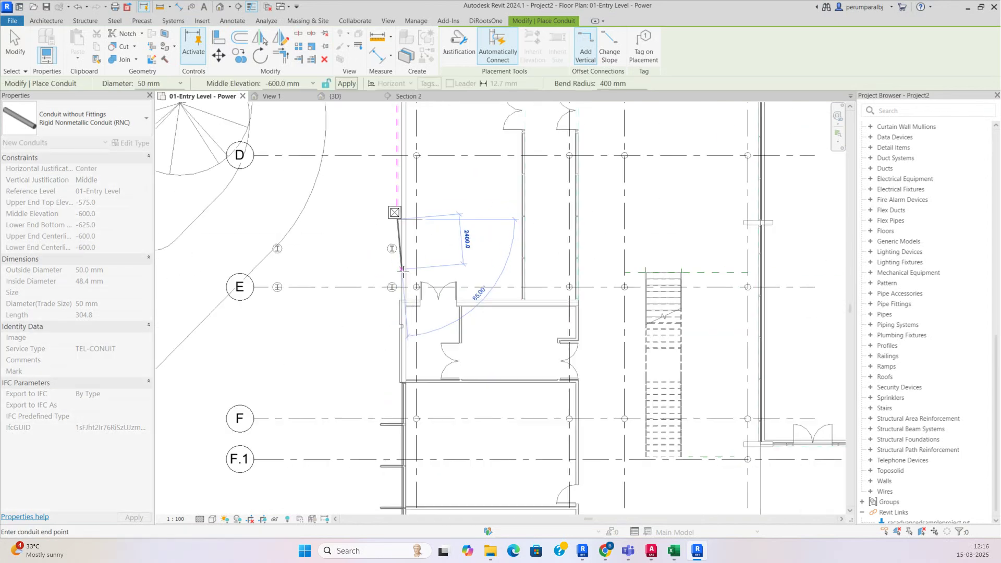
pyautogui.scroll(6, 388, 304)
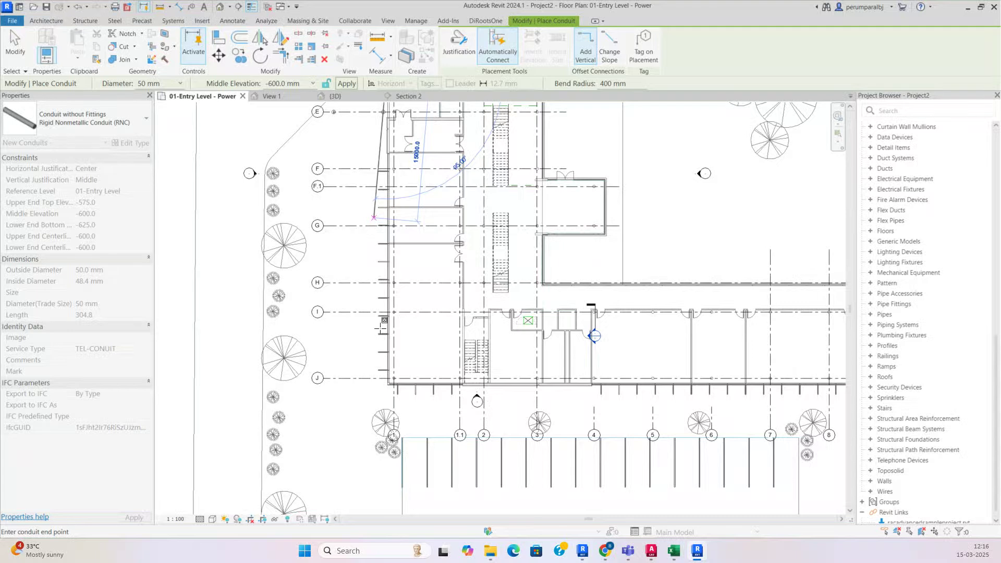
pyautogui.click(388, 304)
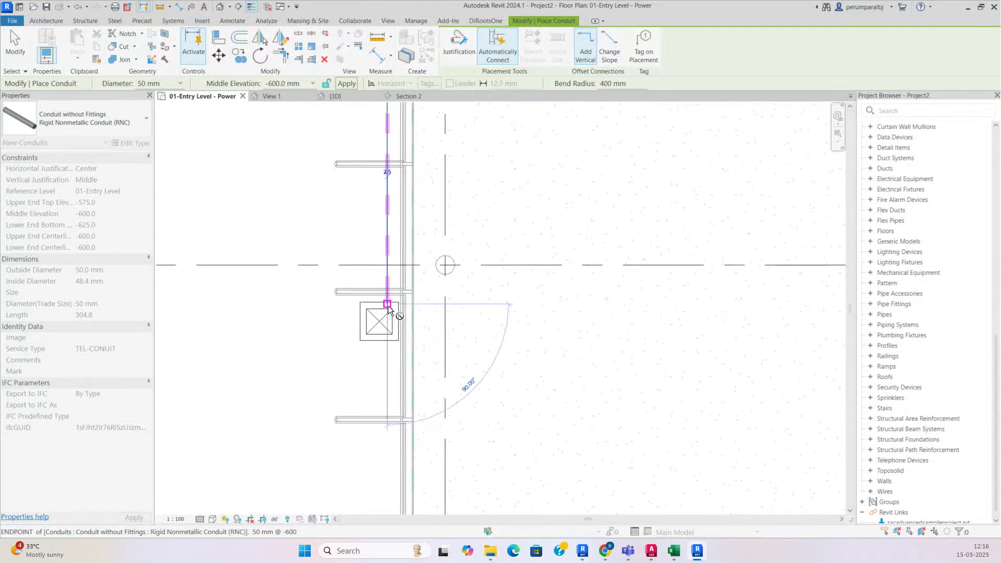
# Step: Run a horizontal 50 mm conduit at -600 mm from the manhole near gridline I into the building, ending beside the AV rack
pyautogui.scroll(-2, 388, 313)
pyautogui.scroll(3, 389, 325)
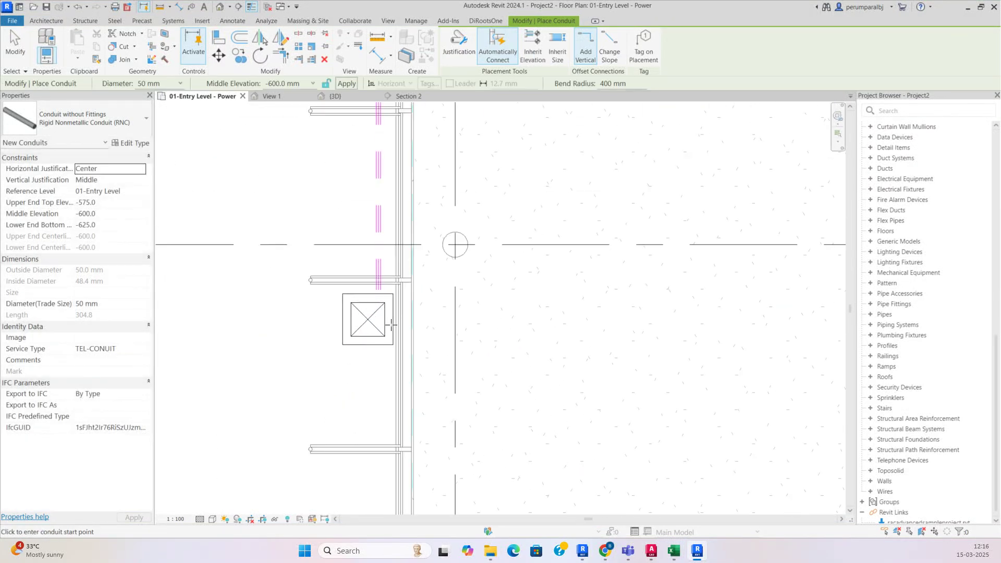
pyautogui.click(391, 324)
pyautogui.scroll(-4, 453, 312)
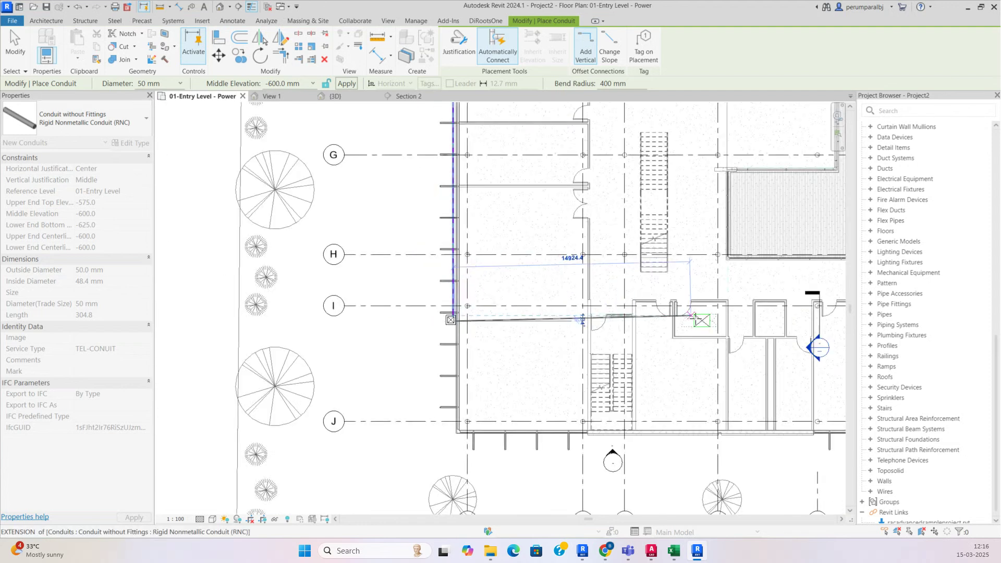
pyautogui.scroll(5, 695, 318)
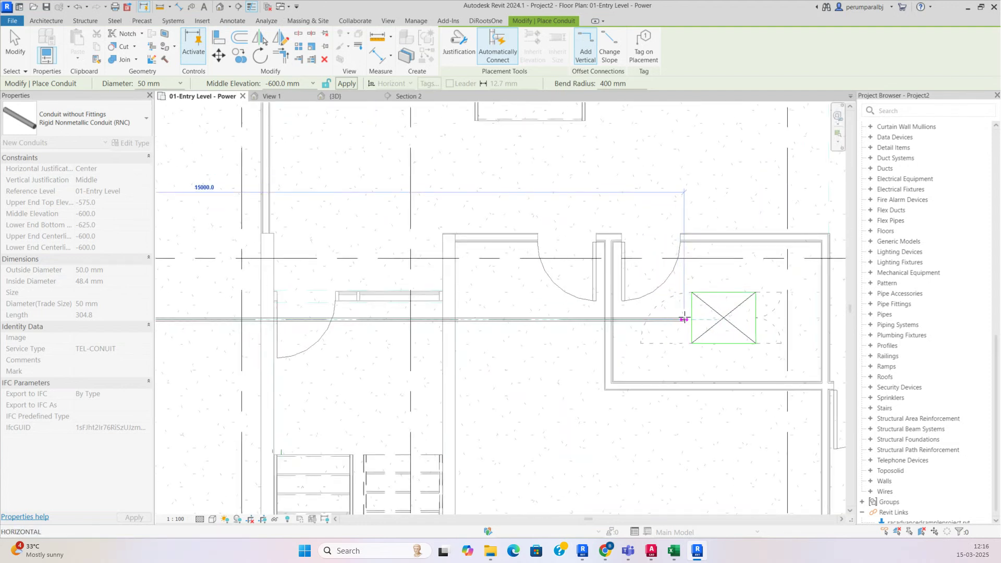
pyautogui.click(686, 318)
pyautogui.press('Escape')
pyautogui.press('Escape')
# Step: Move the section line over to the AV rack and rotate it 90 degrees so it runs along the conduit
pyautogui.scroll(-4, 677, 318)
pyautogui.scroll(4, 673, 323)
pyautogui.scroll(2, 675, 321)
pyautogui.click(679, 310)
pyautogui.moveTo(676, 315); pyautogui.dragTo(415, 326)
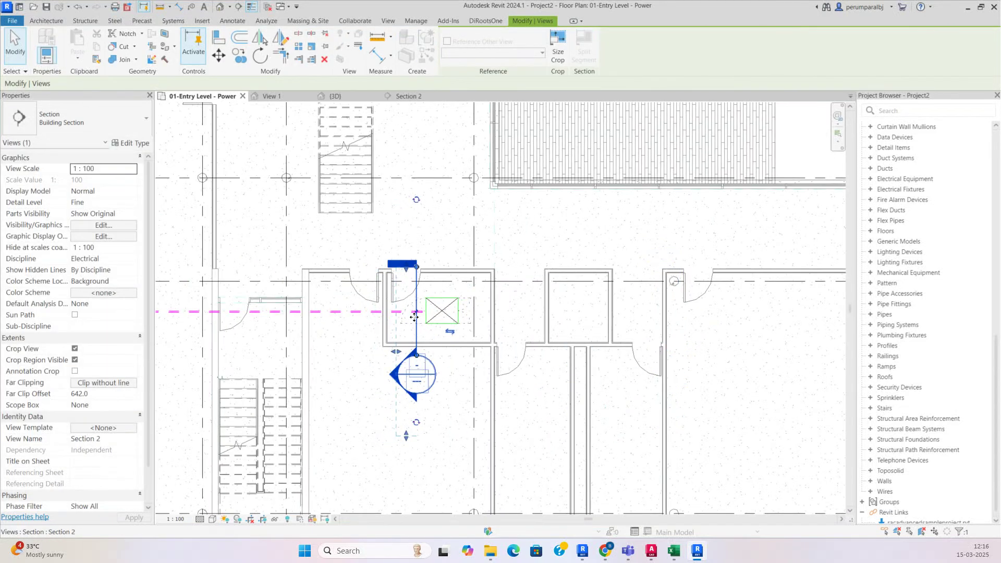
pyautogui.click(260, 56)
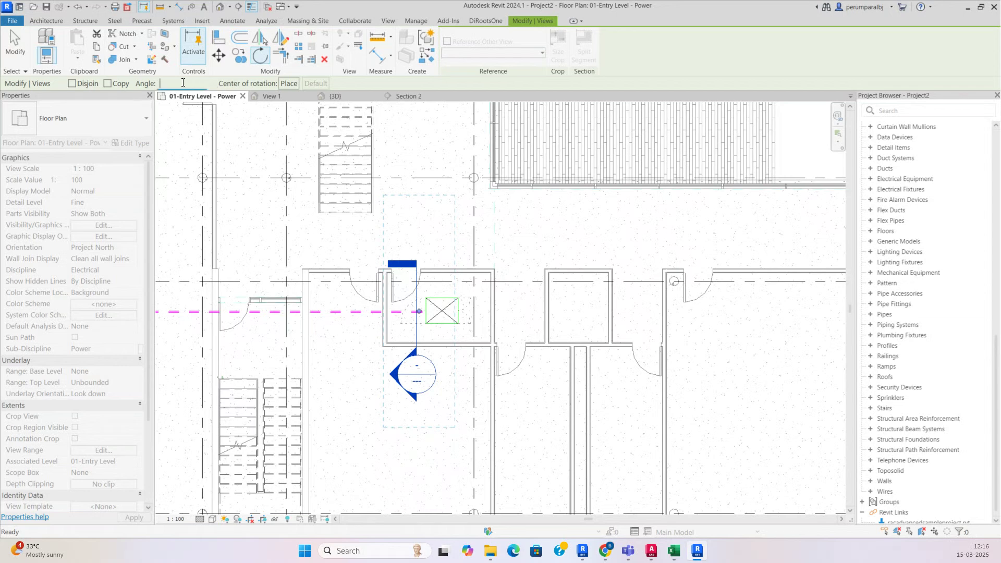
pyautogui.write('90')
pyautogui.press('Return')
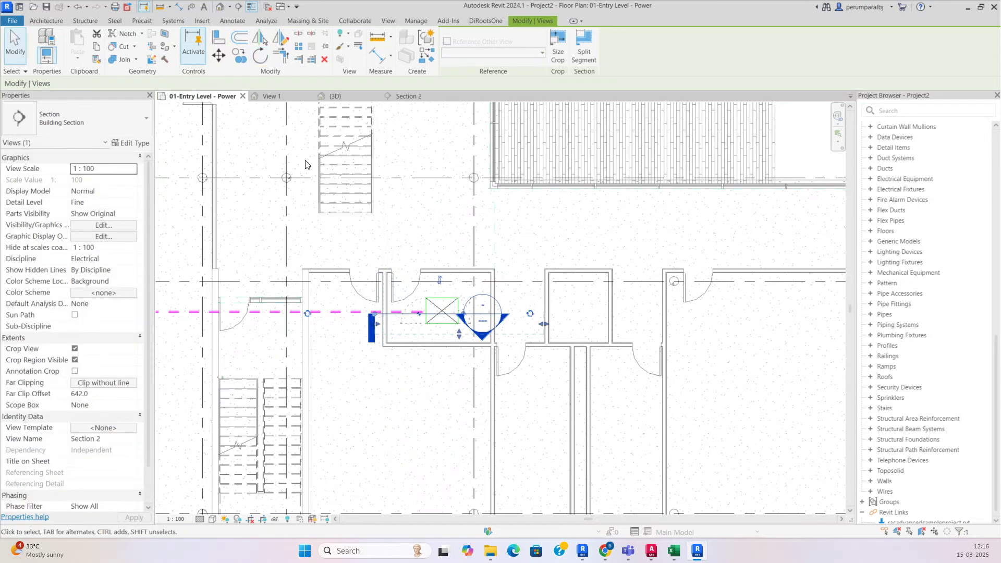
# Step: Shift the section line just beyond the conduit so its depth includes the run, and open the section view
pyautogui.scroll(3, 502, 285)
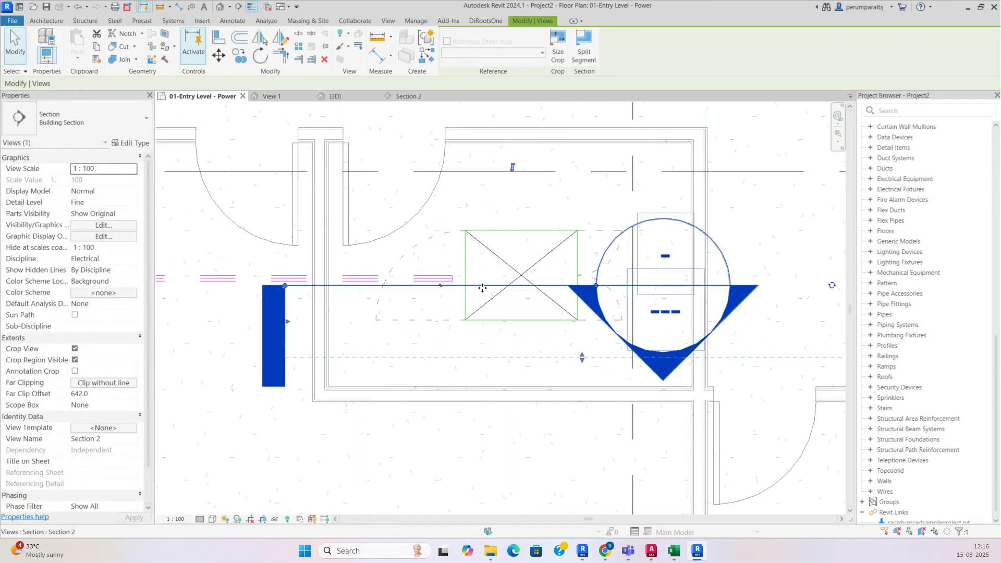
pyautogui.rightClick(471, 273)
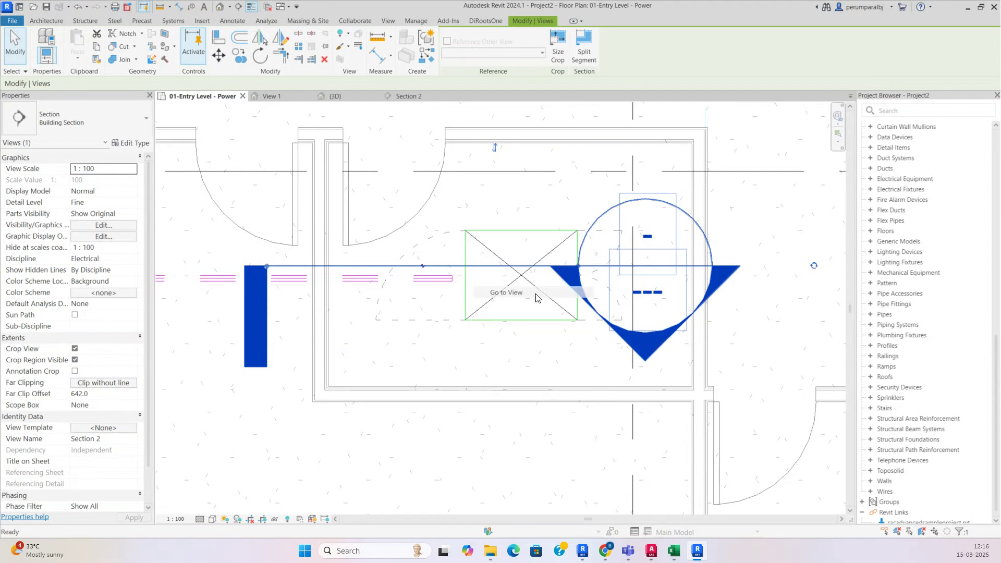
pyautogui.click(536, 298)
pyautogui.scroll(3, 335, 275)
pyautogui.moveTo(357, 257); pyautogui.dragTo(533, 427, button='middle')
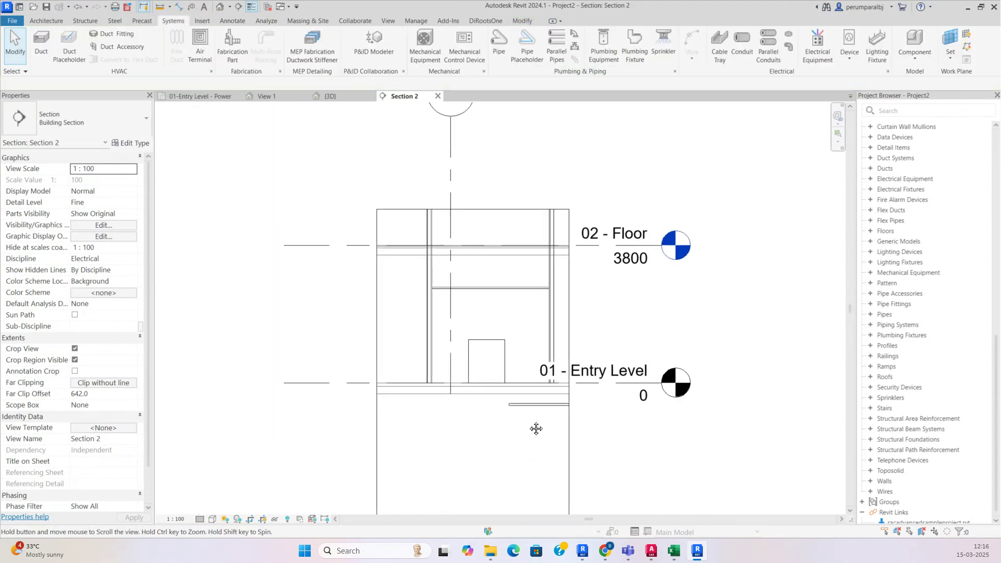
# Step: Change the AV rack's type to IT RACK 800x1000x2000 in the section view
pyautogui.scroll(2, 519, 401)
pyautogui.click(497, 356)
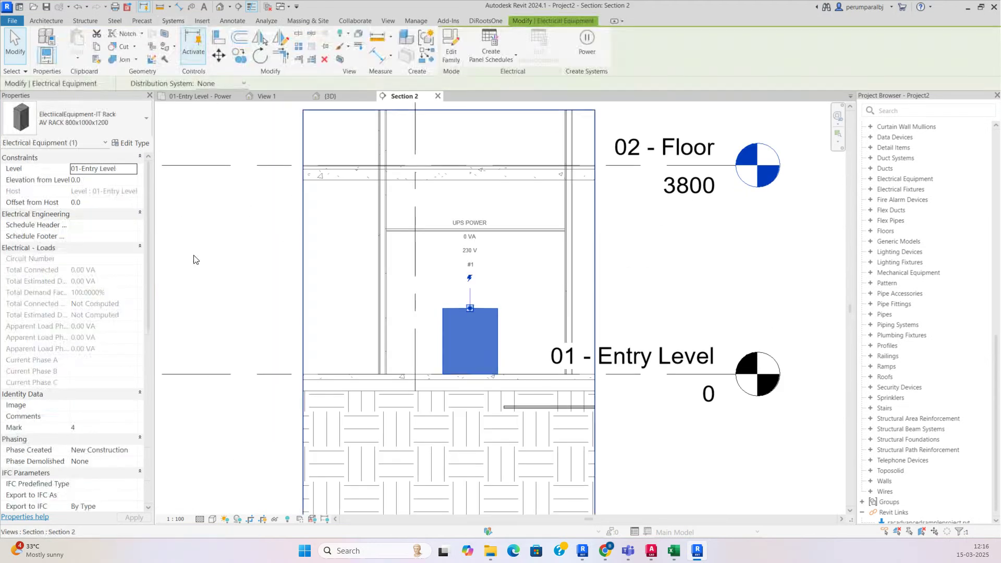
pyautogui.click(95, 118)
pyautogui.scroll(-5, 84, 230)
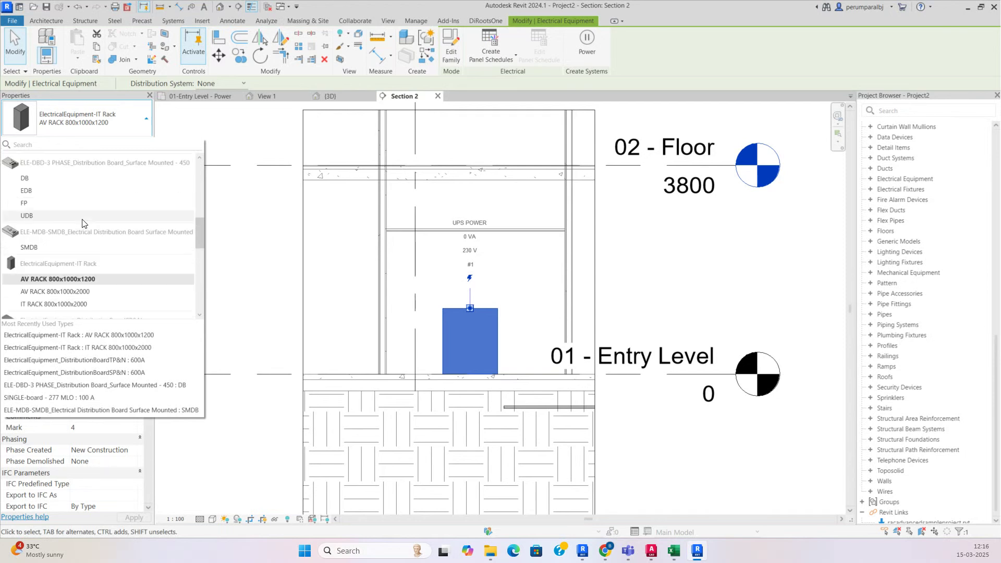
pyautogui.scroll(-2, 116, 267)
pyautogui.click(75, 263)
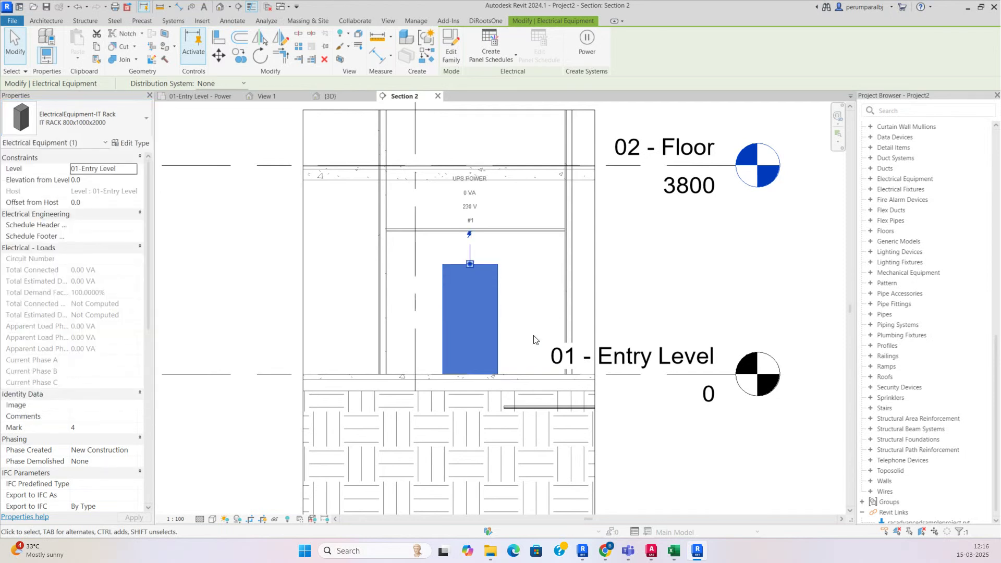
pyautogui.click(520, 335)
# Step: Extend the buried conduit's end beneath the rack and draw a vertical riser from it up through the floor slab
pyautogui.scroll(5, 412, 245)
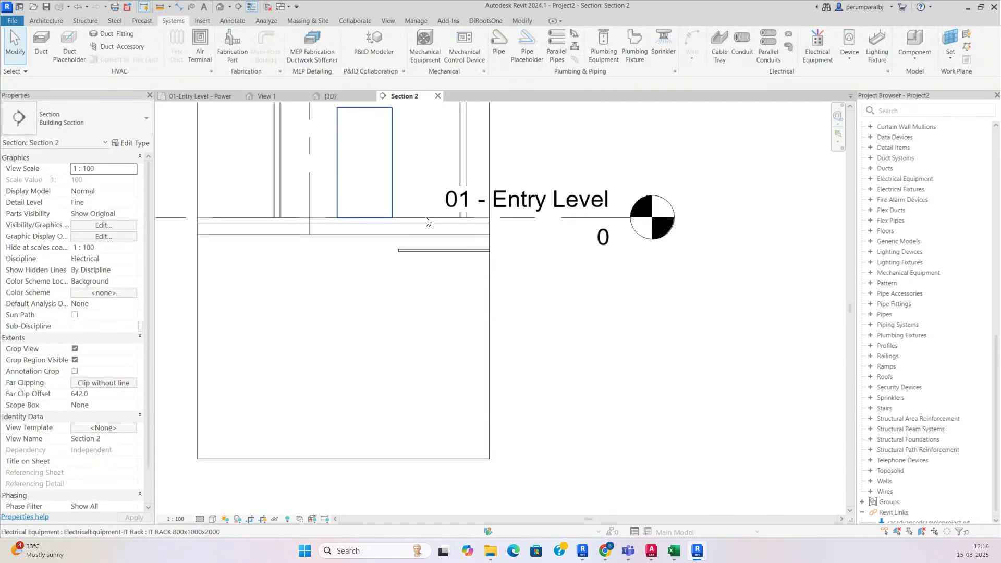
pyautogui.click(408, 252)
pyautogui.moveTo(408, 249); pyautogui.dragTo(328, 248)
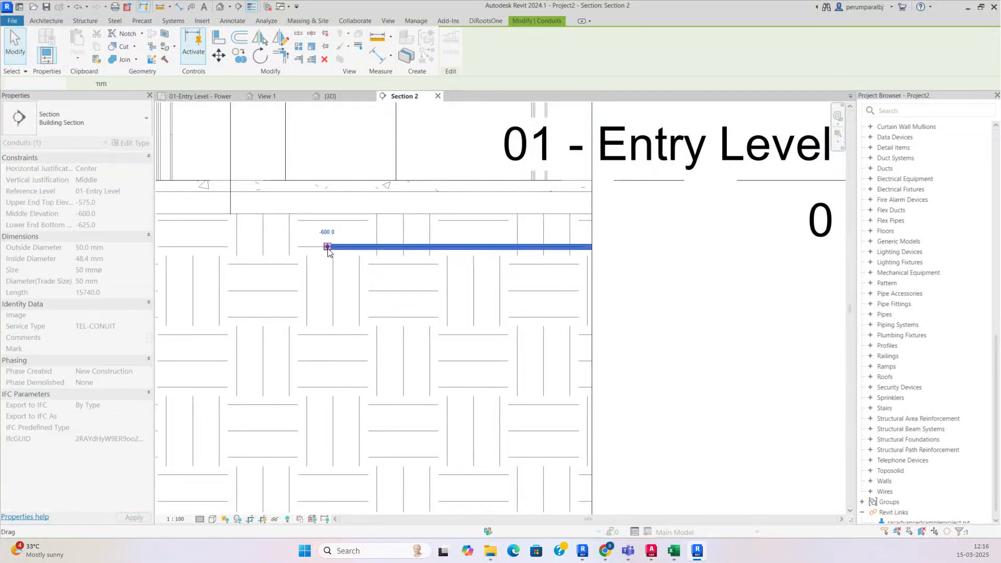
pyautogui.rightClick(327, 249)
pyautogui.click(380, 298)
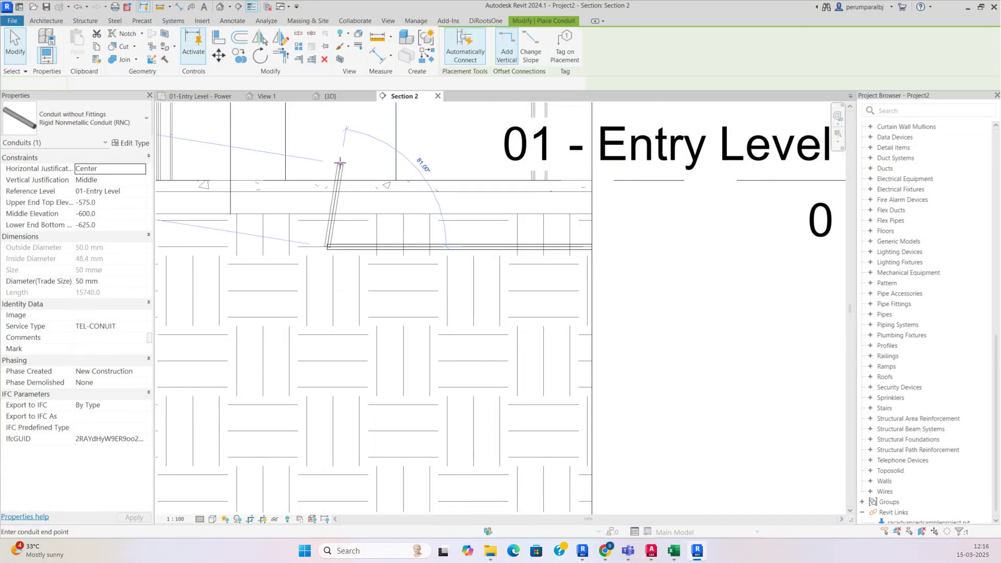
pyautogui.click(328, 151)
pyautogui.press('Escape')
pyautogui.press('Escape')
# Step: Nudge the horizontal conduit run below the rack down to a middle elevation of -1440 mm
pyautogui.click(476, 253)
pyautogui.press('Down')
pyautogui.press('Down')
pyautogui.press('Down')
pyautogui.press('Down')
pyautogui.press('Down')
pyautogui.press('Down')
pyautogui.press('Down')
pyautogui.press('Down')
pyautogui.press('Down')
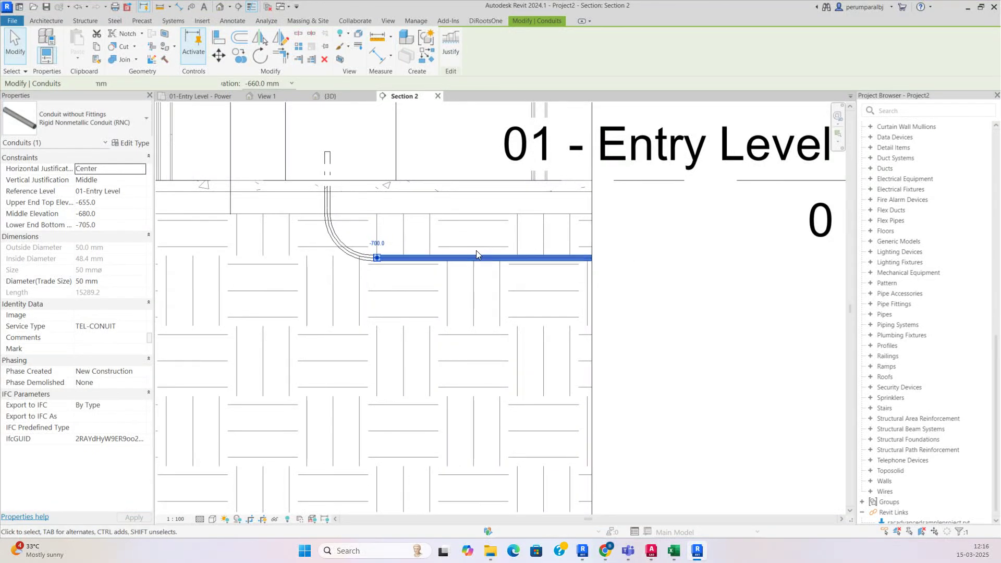
pyautogui.press('Down')
pyautogui.press('Down')
pyautogui.press('Down')
pyautogui.press('Down')
pyautogui.press('Down')
pyautogui.press('Down')
pyautogui.press('Down')
pyautogui.press('Down')
pyautogui.press('Down')
pyautogui.press('Down')
pyautogui.press('Down')
pyautogui.press('Down')
pyautogui.press('Down')
pyautogui.press('Down')
pyautogui.press('Down')
pyautogui.press('Down')
pyautogui.press('Down')
pyautogui.press('Down')
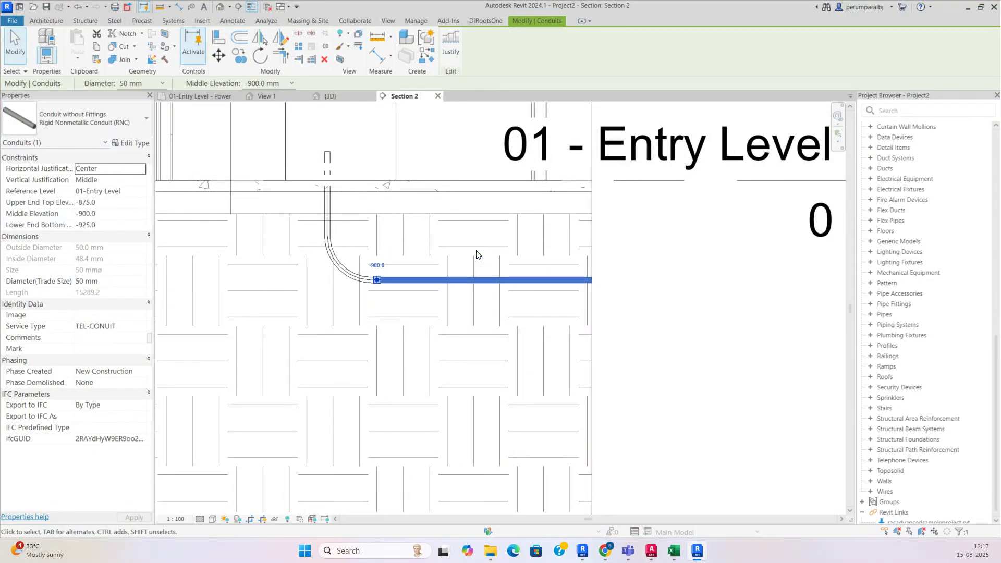
pyautogui.press('Down')
pyautogui.press('Down')
pyautogui.press('Down')
pyautogui.press('Down')
pyautogui.press('Down')
pyautogui.press('Down')
pyautogui.press('Down')
pyautogui.press('Down')
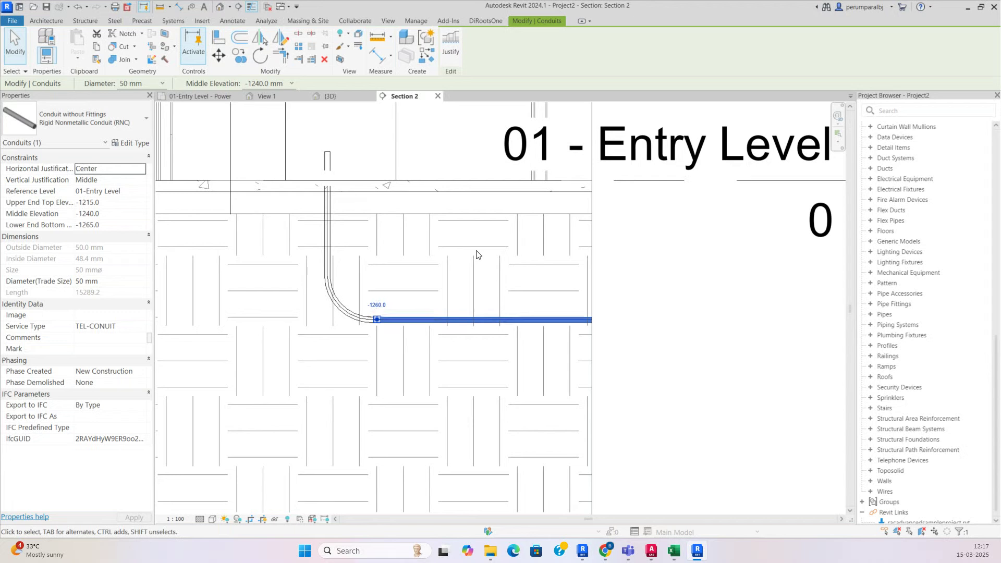
pyautogui.press('Down')
pyautogui.press('Down')
pyautogui.press('Down')
pyautogui.press('Down')
pyautogui.press('Down')
pyautogui.press('Down')
pyautogui.press('Down')
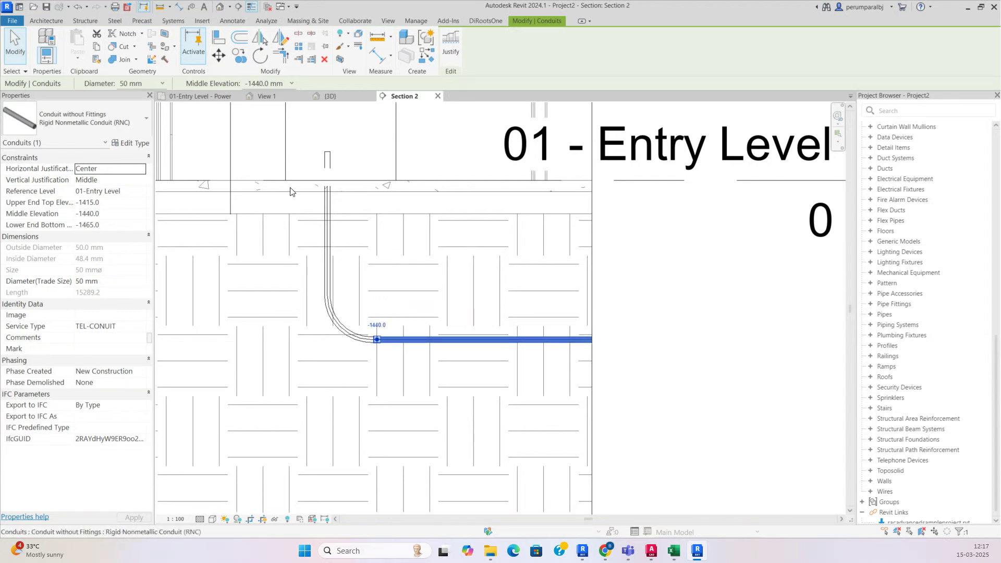
pyautogui.press('Escape')
# Step: Check the entry-level plan, and lower the horizontal conduit in Section 2 to a middle elevation of -1500 mm
pyautogui.click(201, 95)
pyautogui.scroll(-3, 508, 351)
pyautogui.scroll(-5, 515, 350)
pyautogui.click(404, 96)
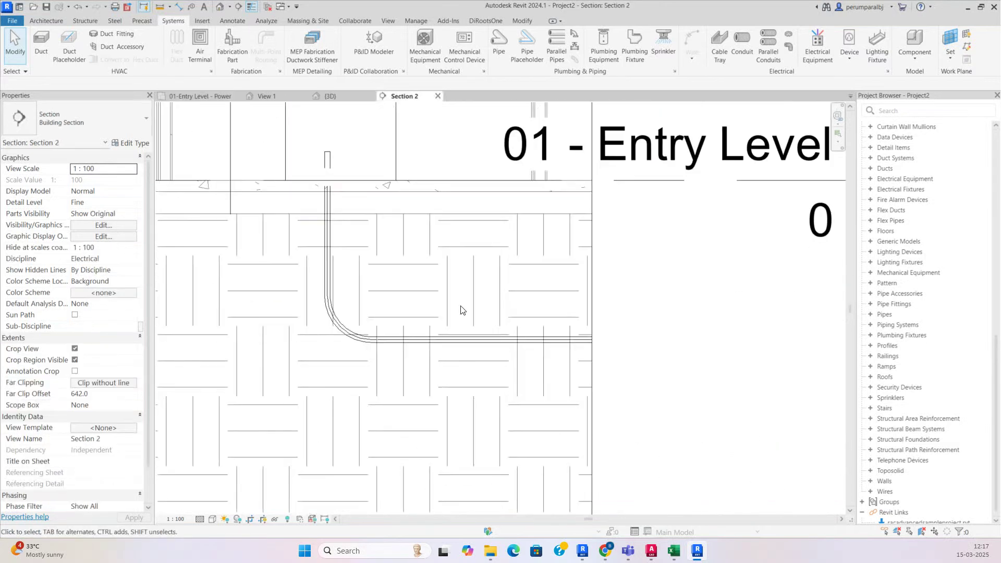
pyautogui.click(473, 340)
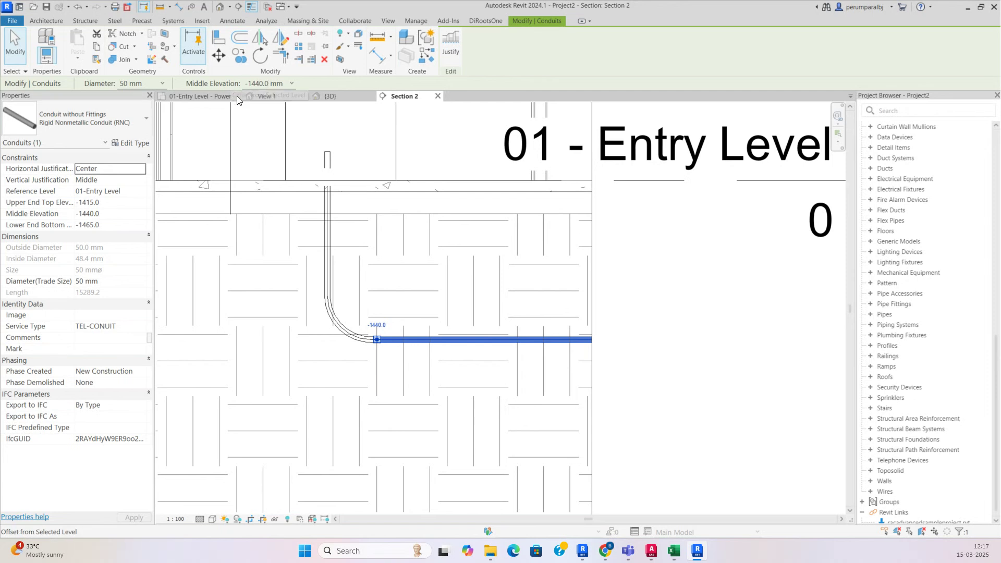
pyautogui.press('Down')
pyautogui.press('Down')
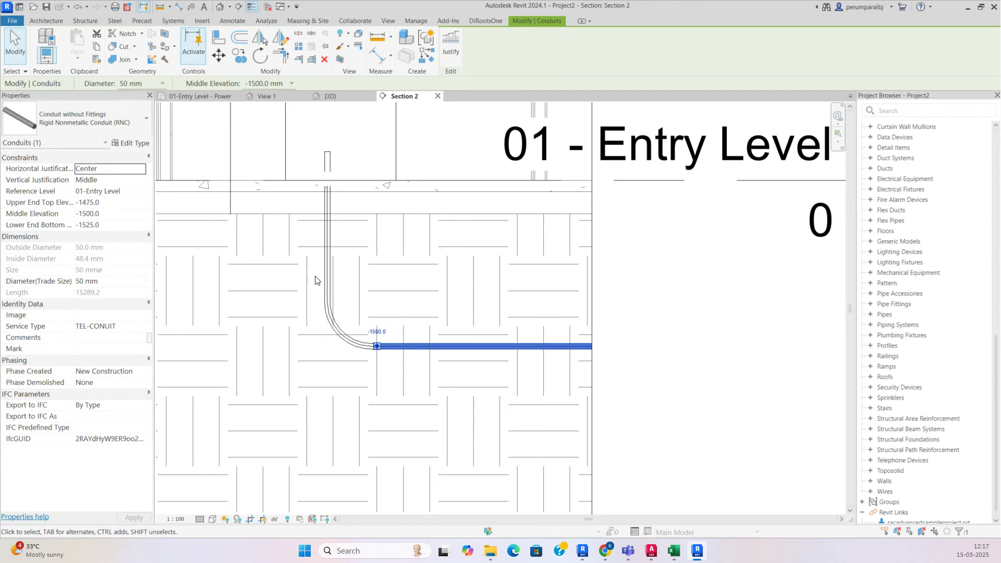
# Step: Lower both conduit runs along the exterior wall on the entry-level power plan to a new negative middle elevation
pyautogui.click(211, 94)
pyautogui.scroll(-3, 579, 282)
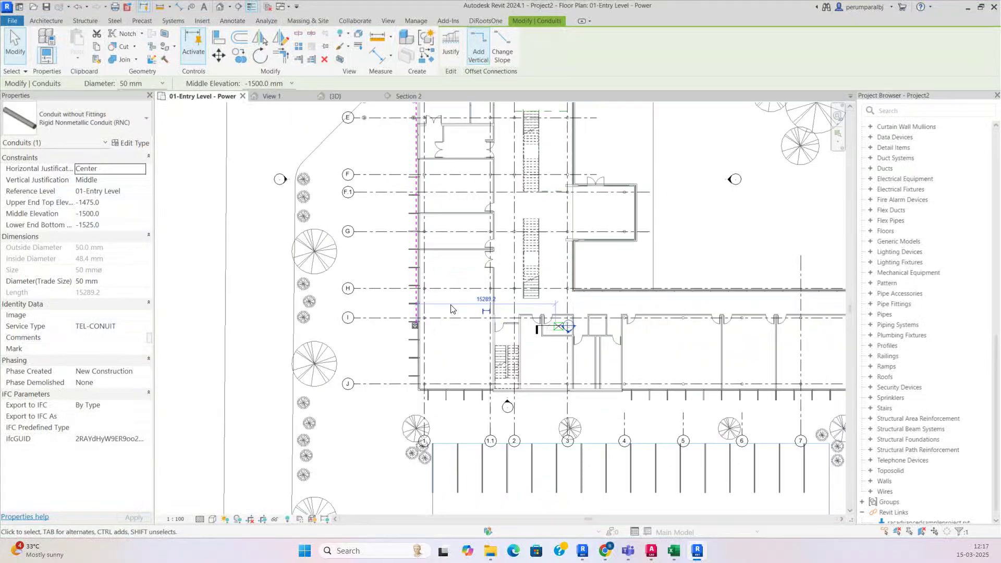
pyautogui.scroll(3, 451, 313)
pyautogui.press('Escape')
pyautogui.scroll(-2, 417, 371)
pyautogui.click(395, 159)
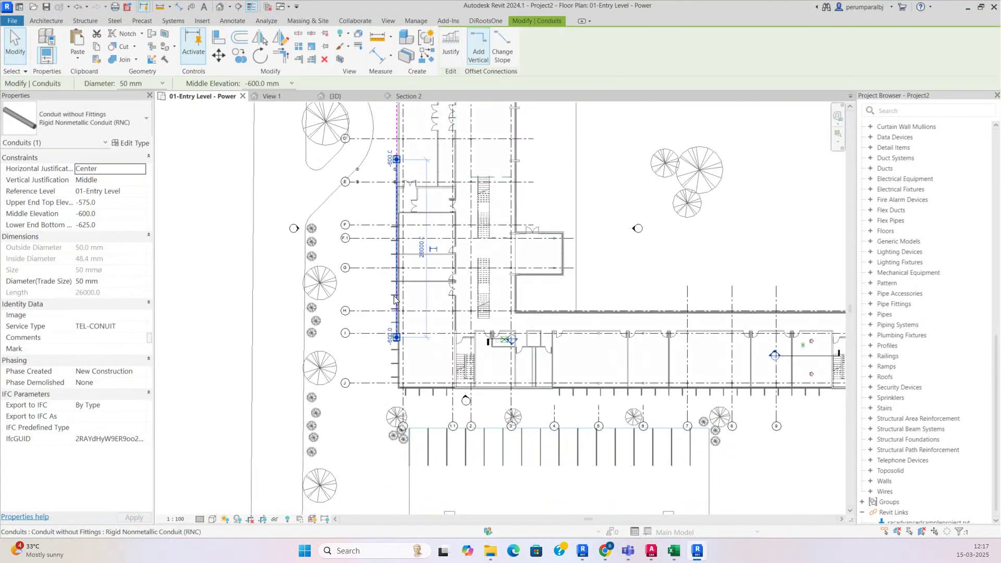
pyautogui.keyDown('ctrl'); pyautogui.click(395, 147); pyautogui.keyUp('ctrl')
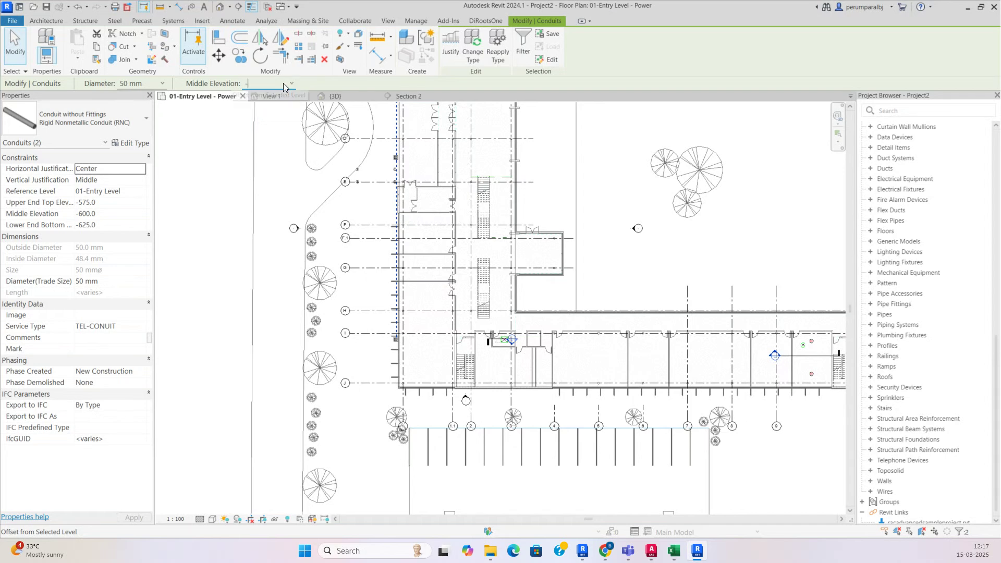
pyautogui.press('Return')
pyautogui.press('Escape')
# Step: Set the entry-level power plan's view range bottom offset to -1600 and lower its view depth offset
pyautogui.scroll(-3, 393, 172)
pyautogui.scroll(5, 393, 172)
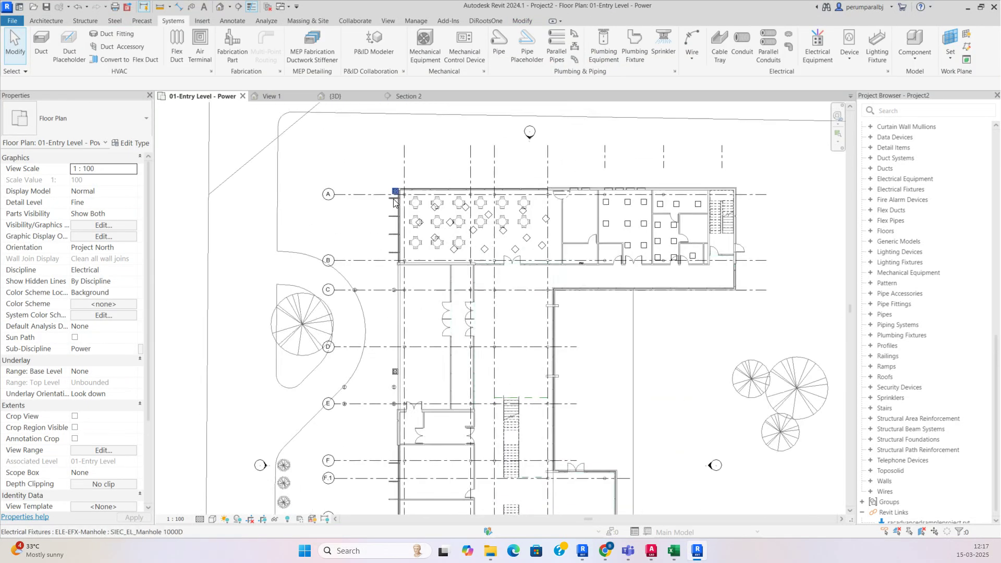
pyautogui.scroll(-3, 101, 323)
pyautogui.click(111, 361)
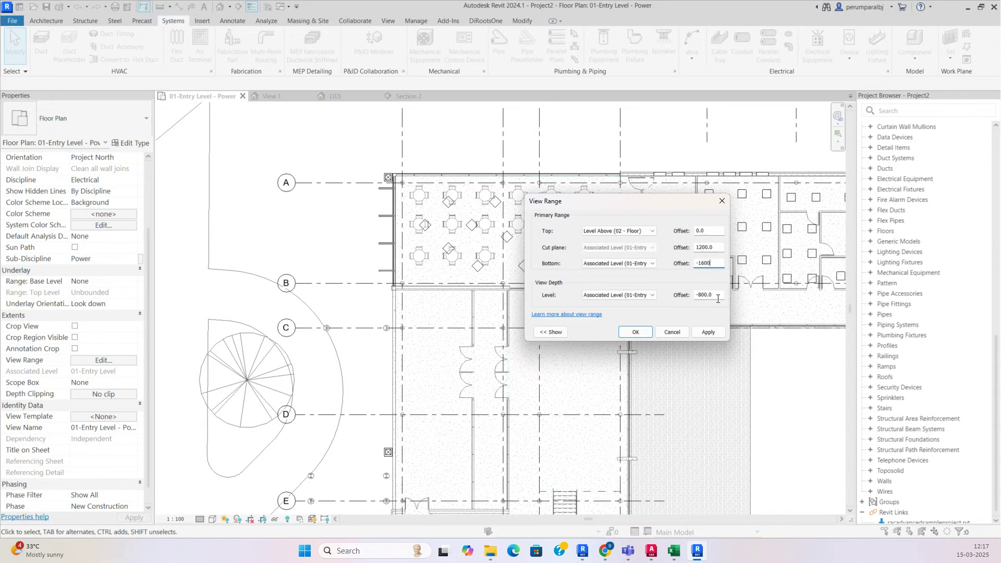
pyautogui.write('-')
pyautogui.click(639, 331)
pyautogui.scroll(-5, 573, 347)
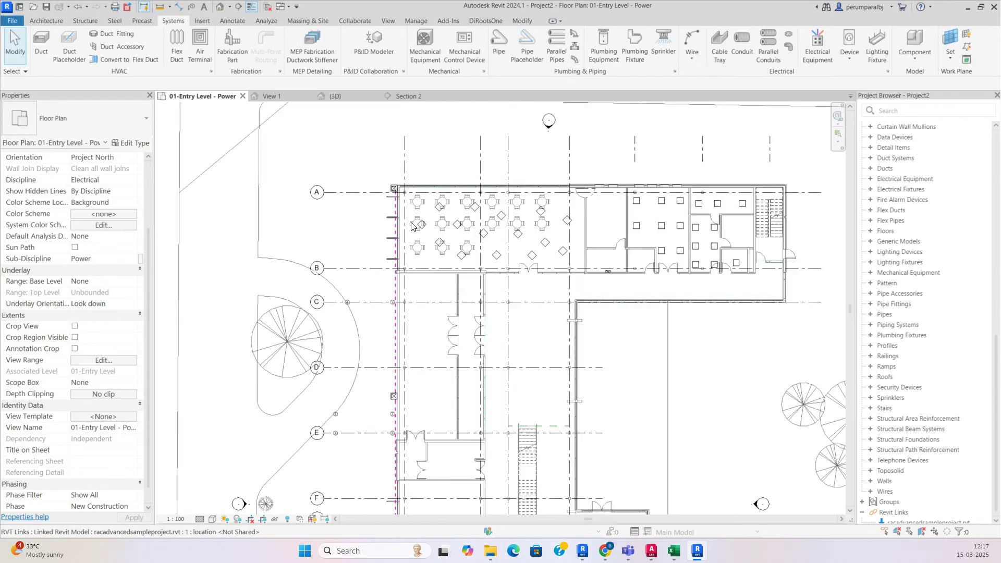
# Step: Create parallel conduits from the manhole-to-rack run, 3 horizontally at 100 mm and 3 vertically at 300 mm offset
pyautogui.scroll(3, 390, 298)
pyautogui.scroll(4, 356, 446)
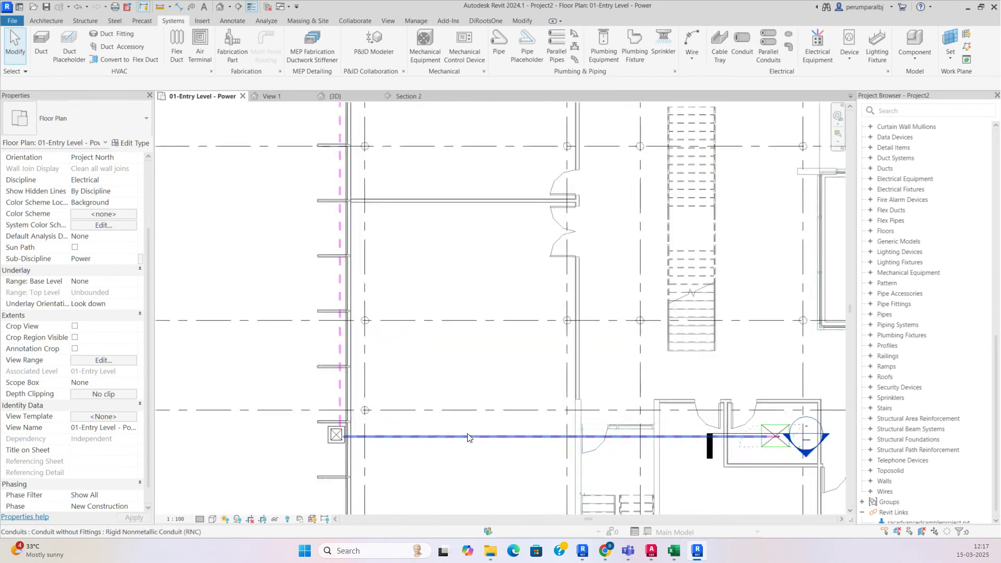
pyautogui.scroll(-3, 409, 445)
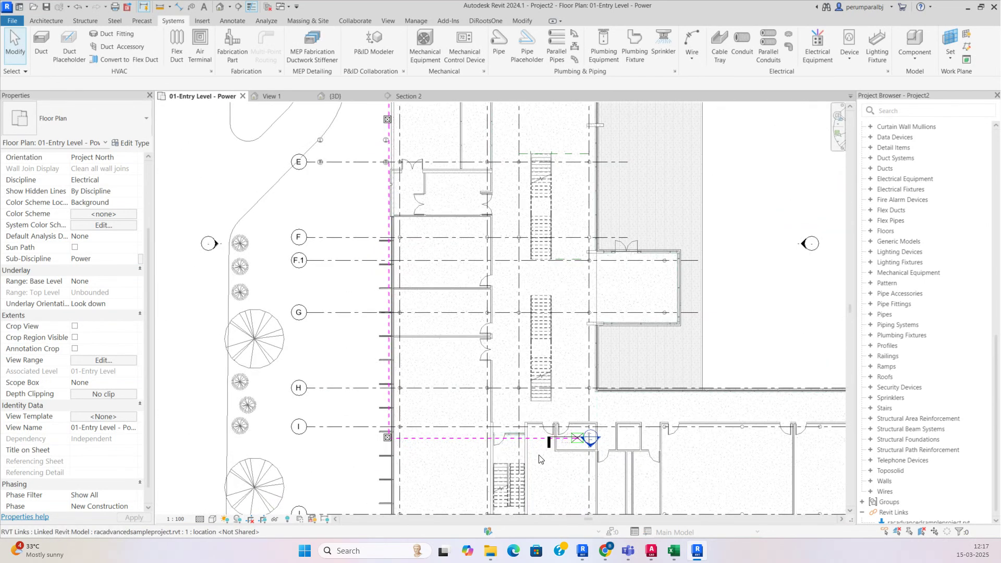
pyautogui.scroll(5, 427, 370)
pyautogui.scroll(2, 415, 364)
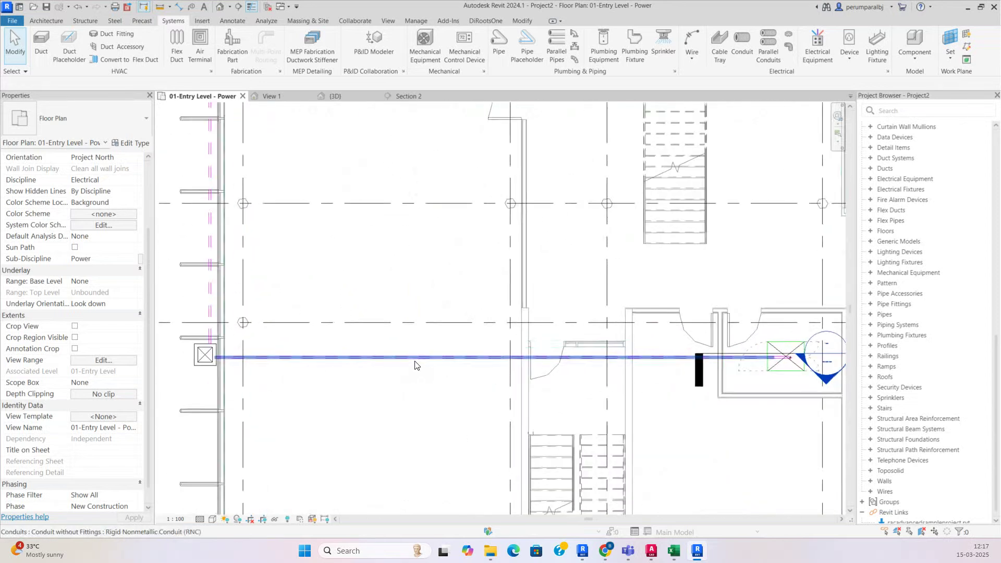
pyautogui.click(415, 365)
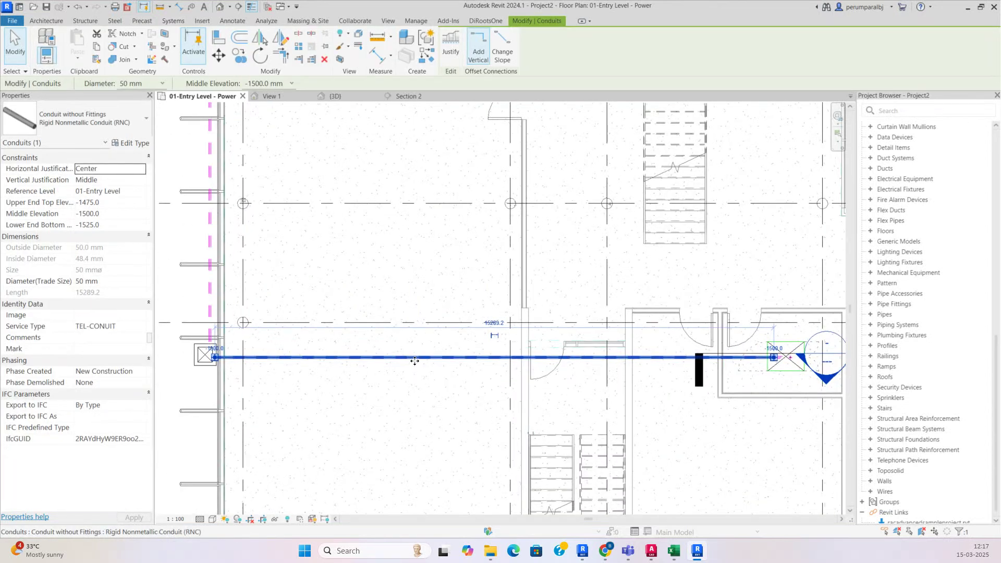
pyautogui.press('Escape')
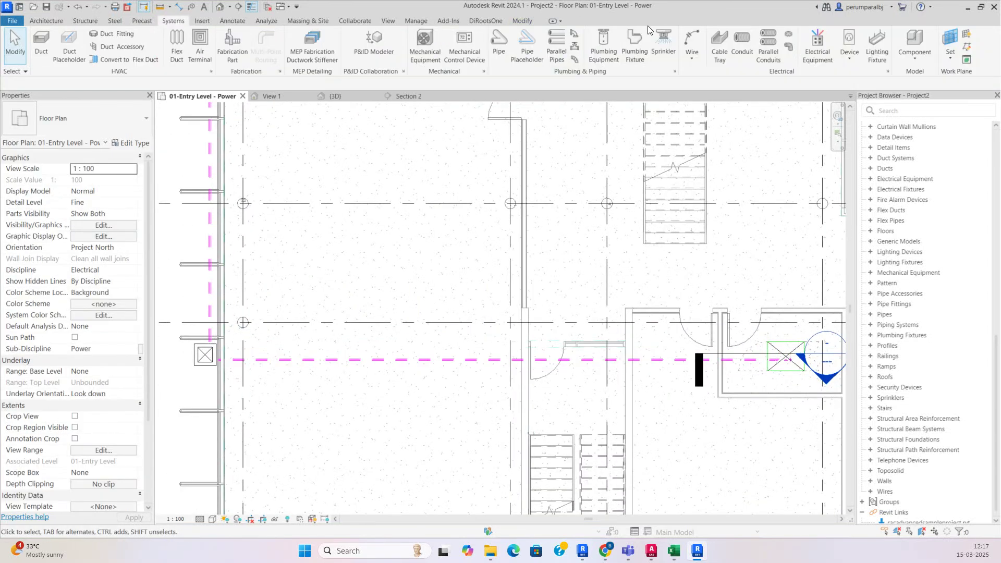
pyautogui.click(768, 46)
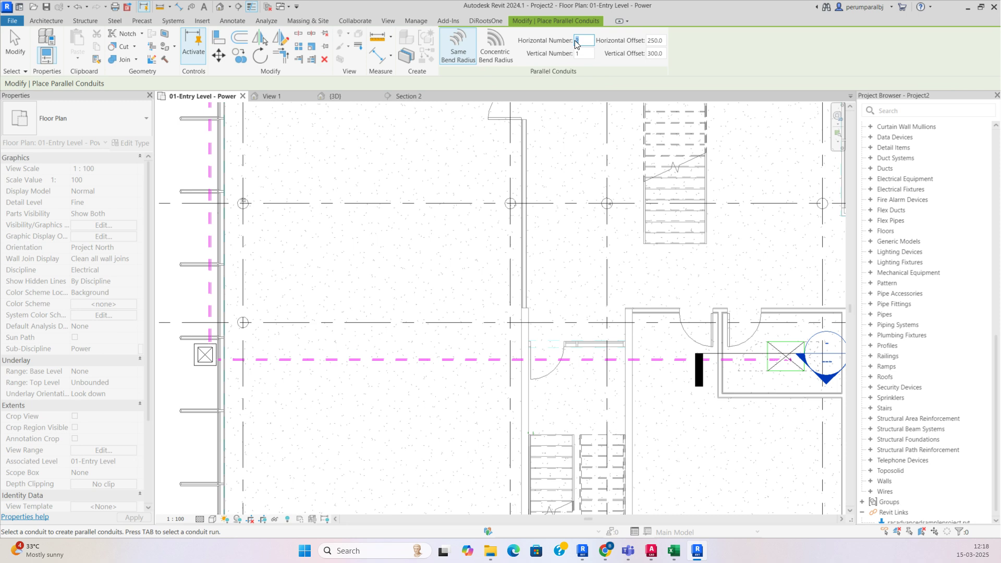
pyautogui.moveTo(663, 42); pyautogui.dragTo(655, 42)
pyautogui.click(494, 360)
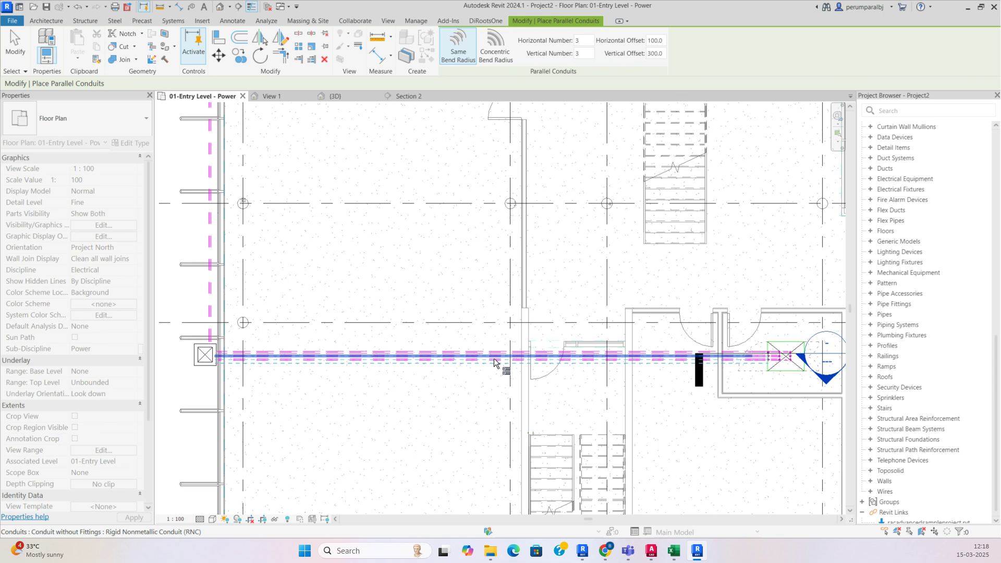
pyautogui.press('Escape')
# Step: Isolate the manhole, parallel conduits and rack in a 3D selection box and examine the conduit bank's bends and ends
pyautogui.scroll(5, 235, 359)
pyautogui.scroll(-5, 290, 354)
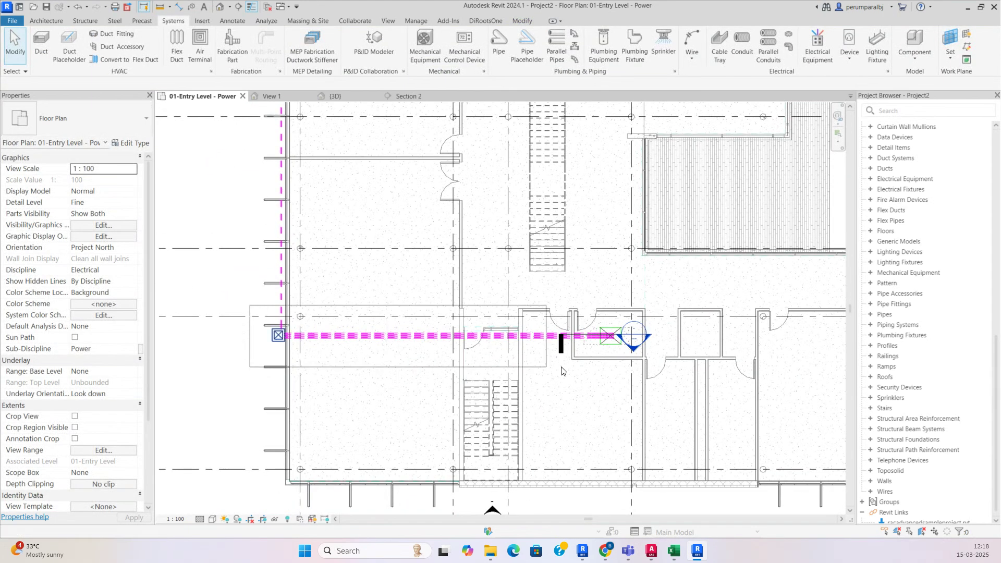
pyautogui.moveTo(522, 371); pyautogui.dragTo(652, 376)
pyautogui.click(339, 59)
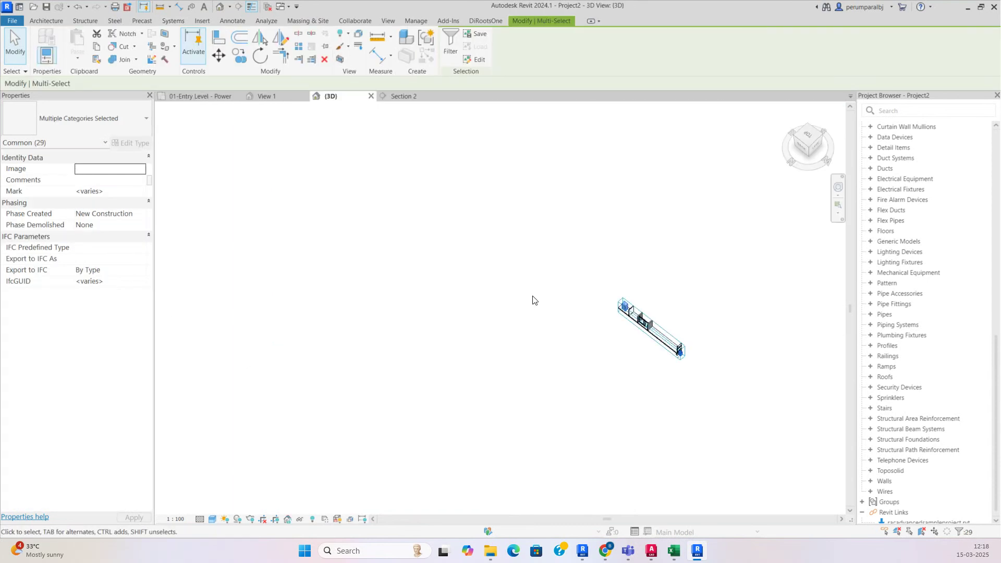
pyautogui.keyDown('shift'); pyautogui.moveTo(710, 362); pyautogui.dragTo(736, 296, button='middle'); pyautogui.keyUp('shift')
pyautogui.scroll(2, 507, 299)
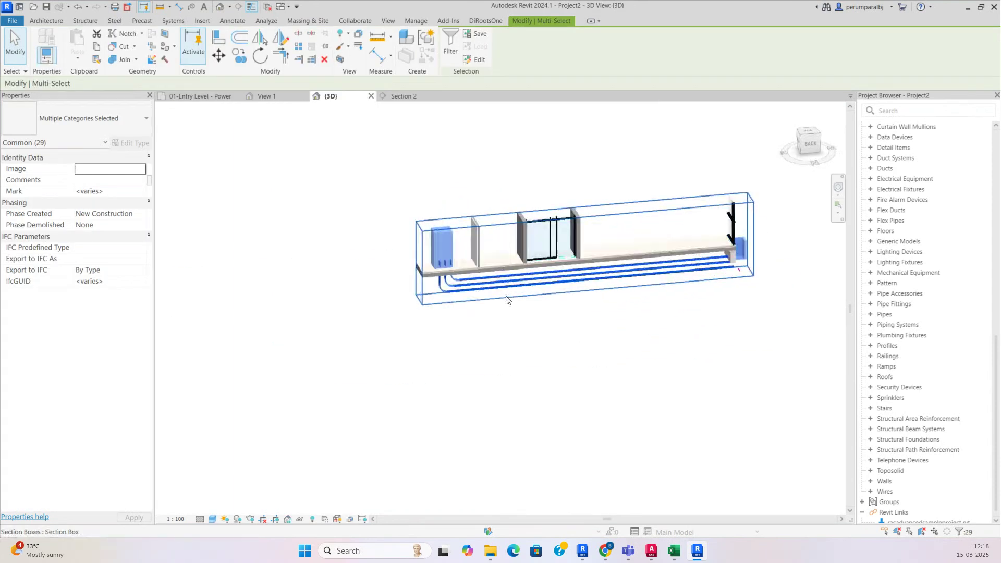
pyautogui.click(511, 324)
pyautogui.keyDown('shift'); pyautogui.moveTo(529, 321); pyautogui.dragTo(417, 234, button='middle'); pyautogui.keyUp('shift')
# Step: Create 3 by 3 parallel conduits from both exterior wall runs between the manholes, with 100 mm horizontal and 300 mm vertical offsets
pyautogui.click(232, 101)
pyautogui.scroll(3, 625, 313)
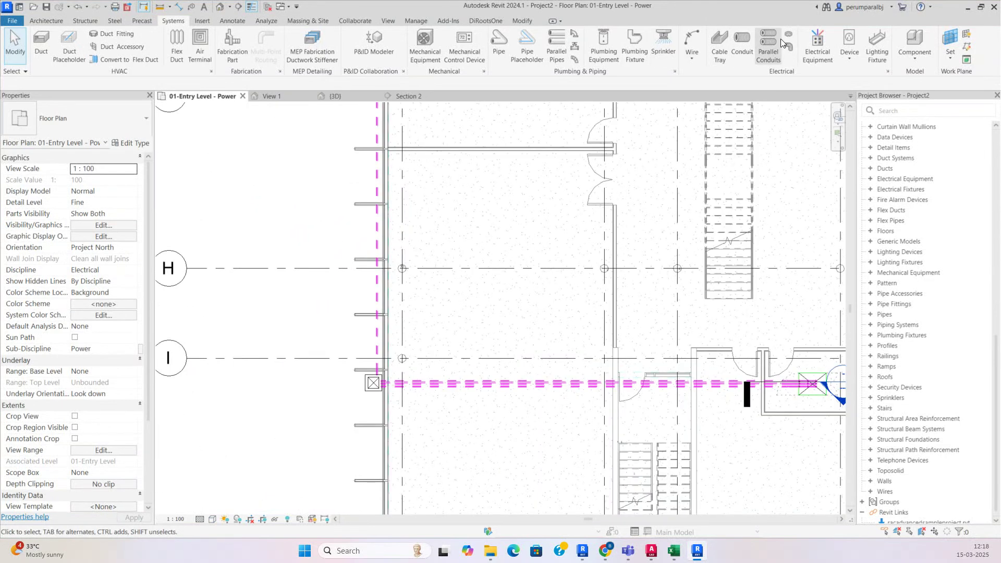
pyautogui.scroll(4, 376, 340)
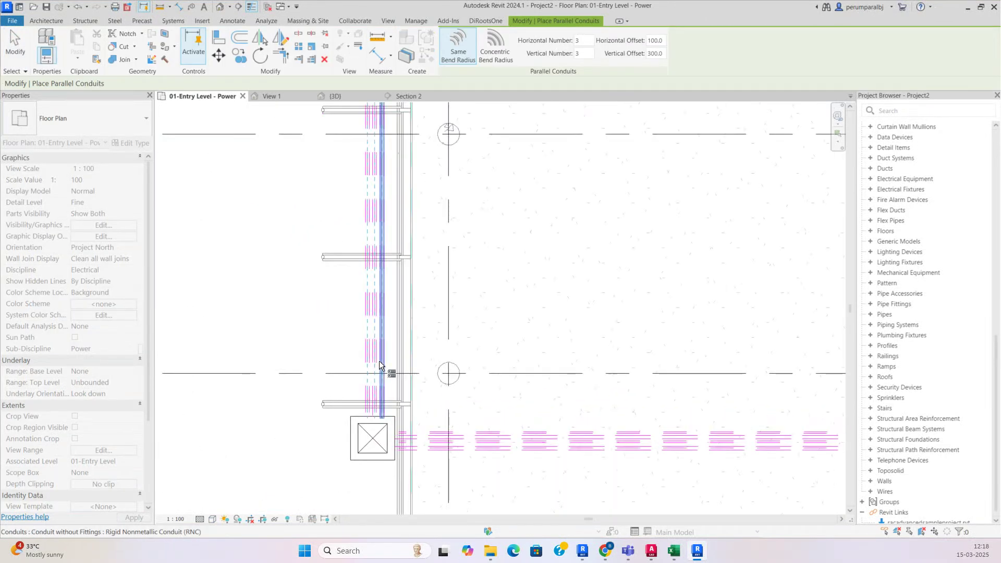
pyautogui.scroll(-3, 468, 462)
pyautogui.scroll(-3, 465, 277)
pyautogui.scroll(5, 448, 365)
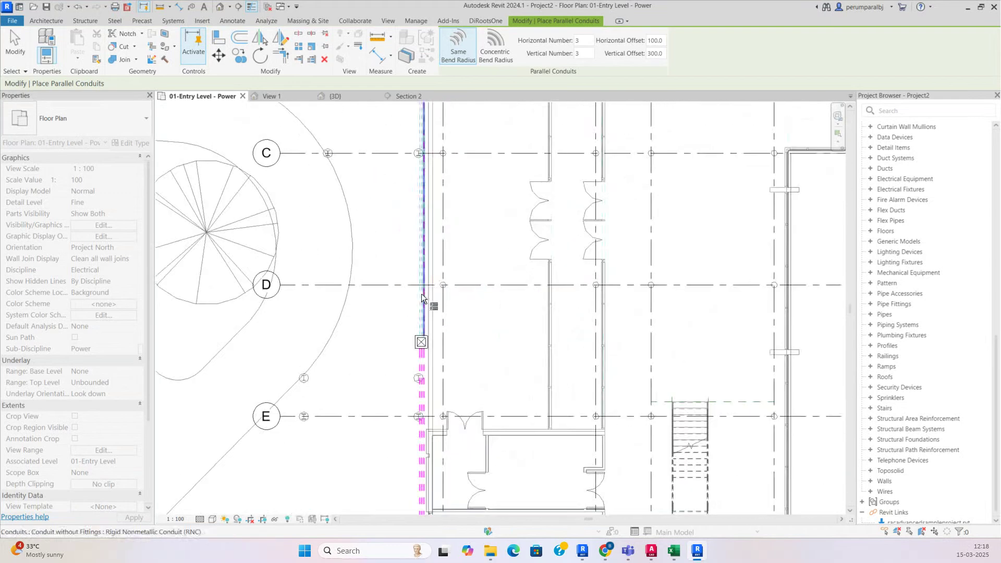
pyautogui.click(421, 300)
pyautogui.scroll(-2, 454, 359)
pyautogui.moveTo(474, 190); pyautogui.dragTo(472, 463, button='middle')
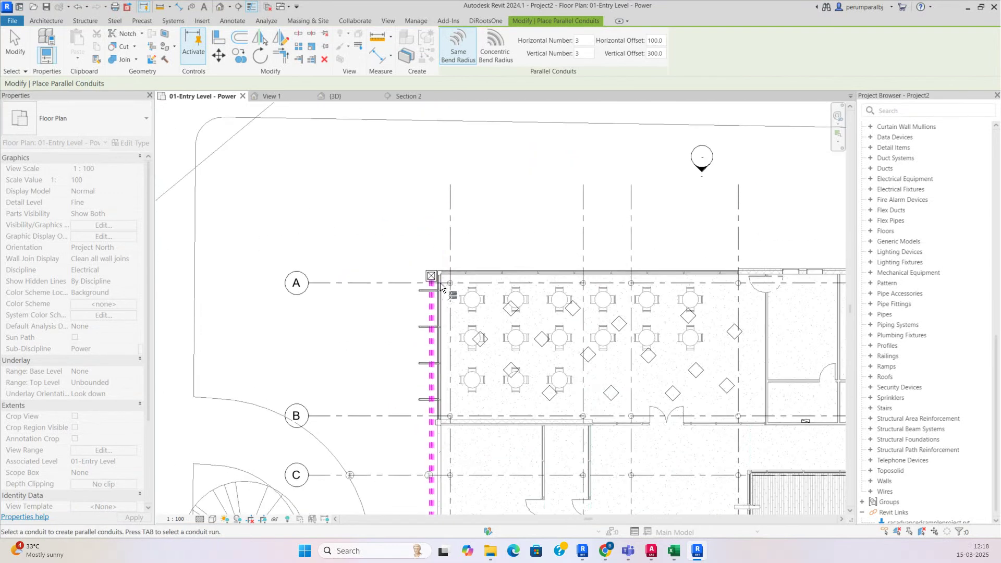
pyautogui.scroll(-2, 463, 275)
pyautogui.press('Escape')
# Step: Isolate the northern exterior wall conduit run in a 3D selection box and orient the view to the left elevation
pyautogui.scroll(-4, 449, 273)
pyautogui.scroll(3, 443, 323)
pyautogui.scroll(-1, 438, 357)
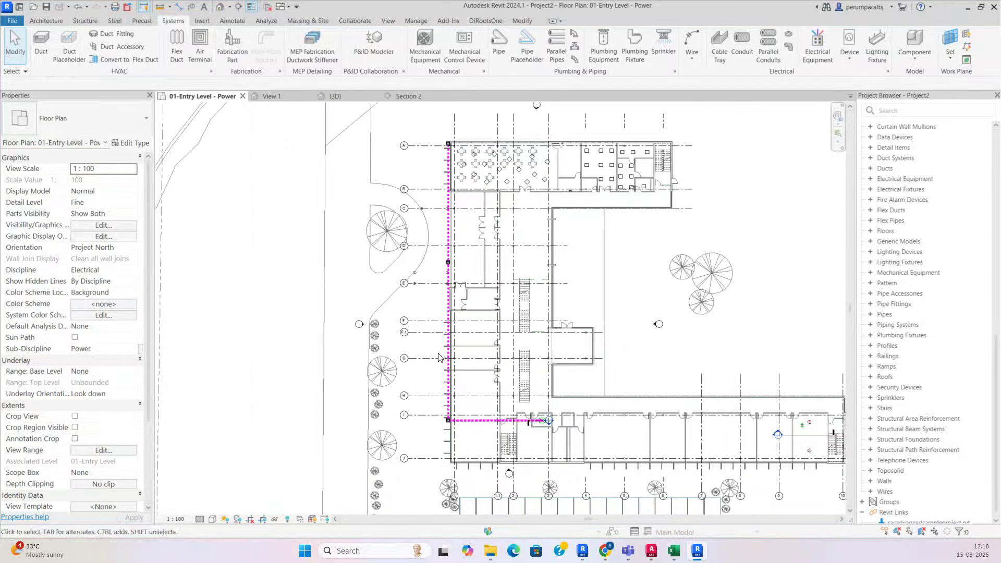
pyautogui.press('Tab')
pyautogui.click(450, 227)
pyautogui.click(340, 59)
pyautogui.keyDown('shift'); pyautogui.moveTo(620, 453); pyautogui.dragTo(581, 392, button='middle'); pyautogui.keyUp('shift')
pyautogui.click(690, 474)
pyautogui.moveTo(699, 476); pyautogui.dragTo(504, 426, button='middle')
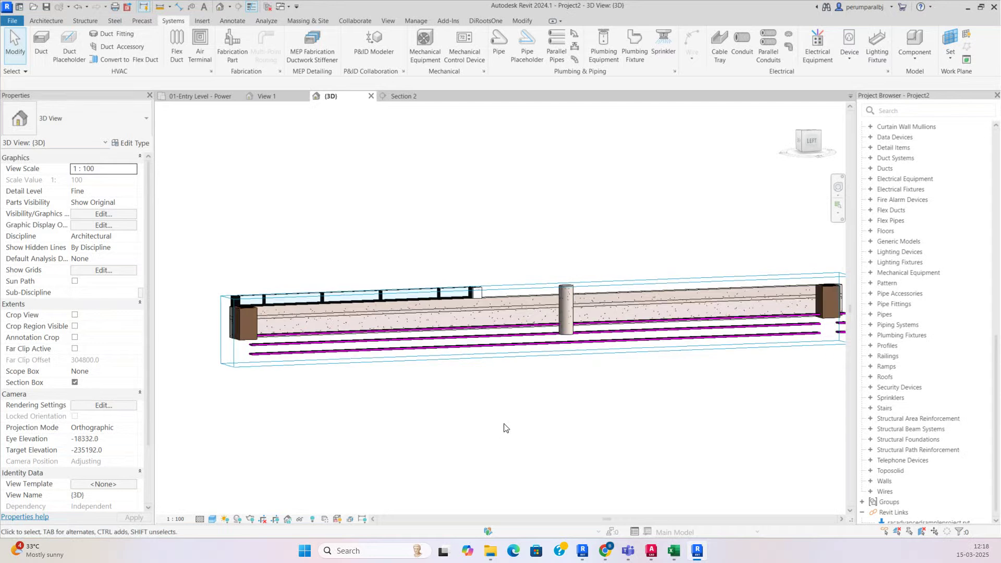
pyautogui.click(809, 143)
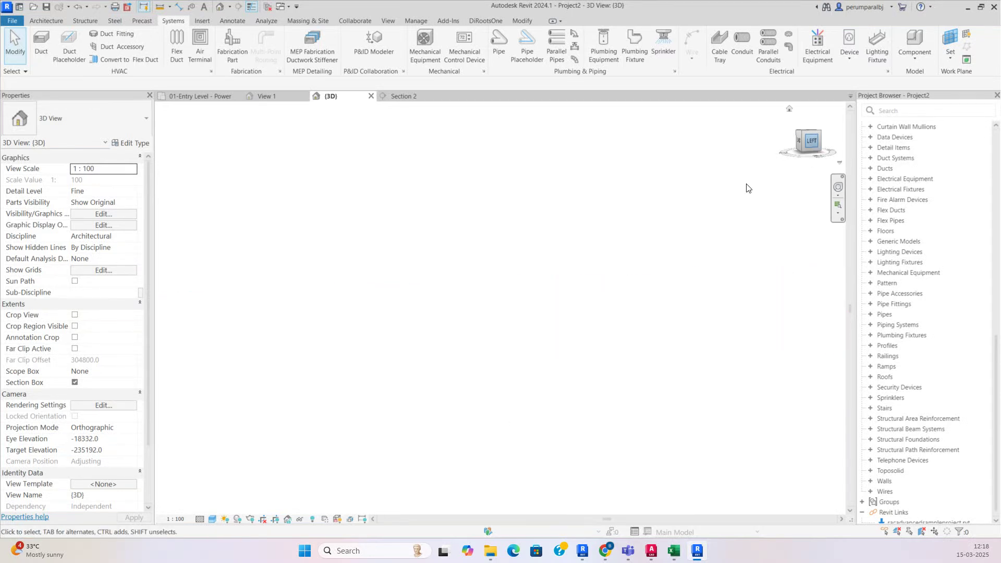
pyautogui.scroll(2, 457, 449)
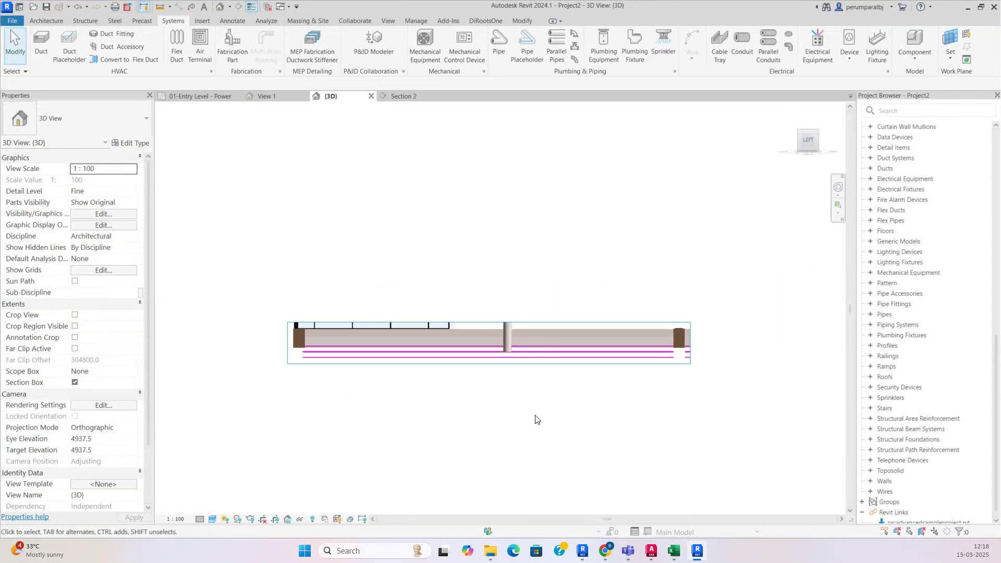
# Step: Extend the 3D section box downward and sideways to take in the full length of the wall conduit runs
pyautogui.click(496, 364)
pyautogui.moveTo(491, 369); pyautogui.dragTo(489, 463)
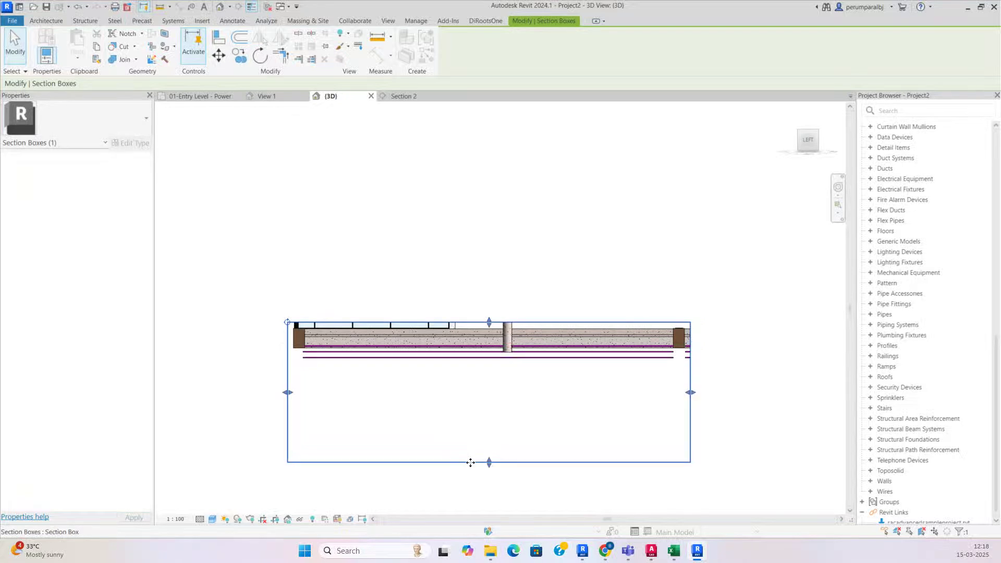
pyautogui.moveTo(691, 392); pyautogui.dragTo(802, 387)
pyautogui.click(446, 371)
pyautogui.moveTo(568, 393); pyautogui.dragTo(208, 345, button='middle')
pyautogui.scroll(-2, 482, 308)
pyautogui.click(461, 329)
pyautogui.moveTo(462, 329); pyautogui.dragTo(793, 325)
pyautogui.moveTo(619, 346); pyautogui.dragTo(778, 347, button='middle')
pyautogui.press('Escape')
pyautogui.scroll(-2, 249, 309)
pyautogui.moveTo(244, 306); pyautogui.dragTo(674, 325)
pyautogui.scroll(1, 216, 319)
pyautogui.scroll(6, 371, 299)
pyautogui.scroll(3, 239, 275)
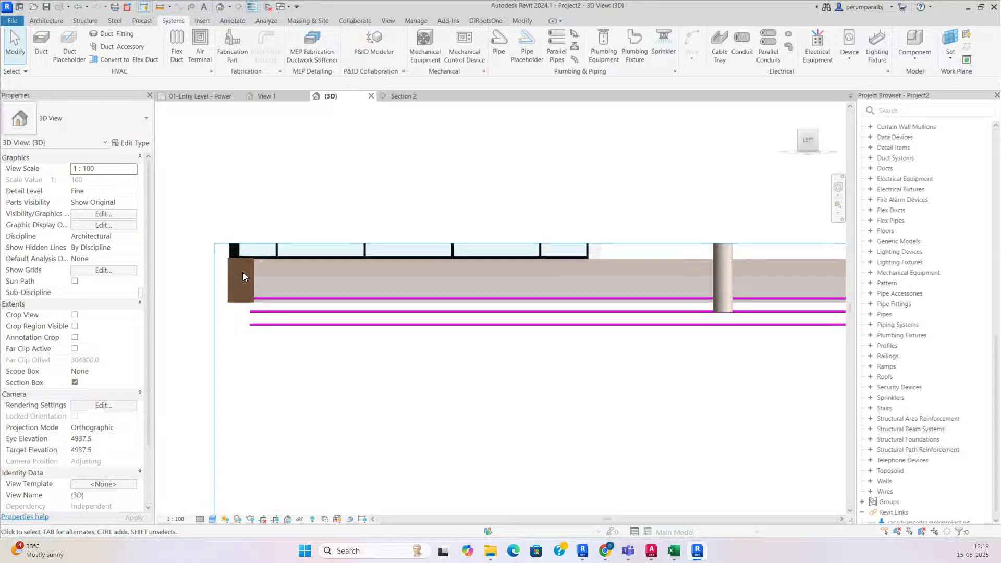
pyautogui.click(308, 313)
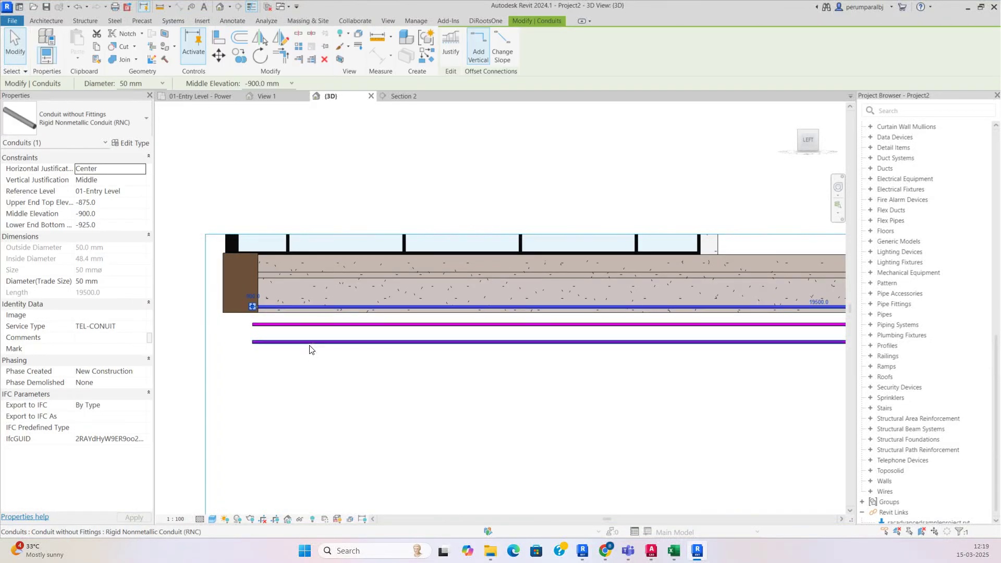
pyautogui.keyDown('ctrl'); pyautogui.click(307, 325); pyautogui.keyUp('ctrl')
pyautogui.keyDown('ctrl'); pyautogui.click(312, 342); pyautogui.keyUp('ctrl')
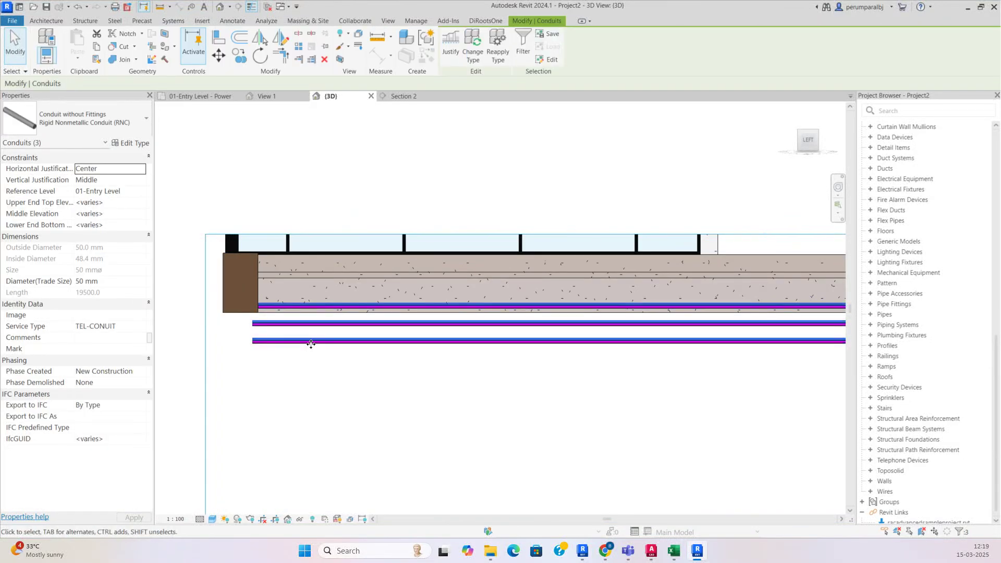
pyautogui.press('Escape')
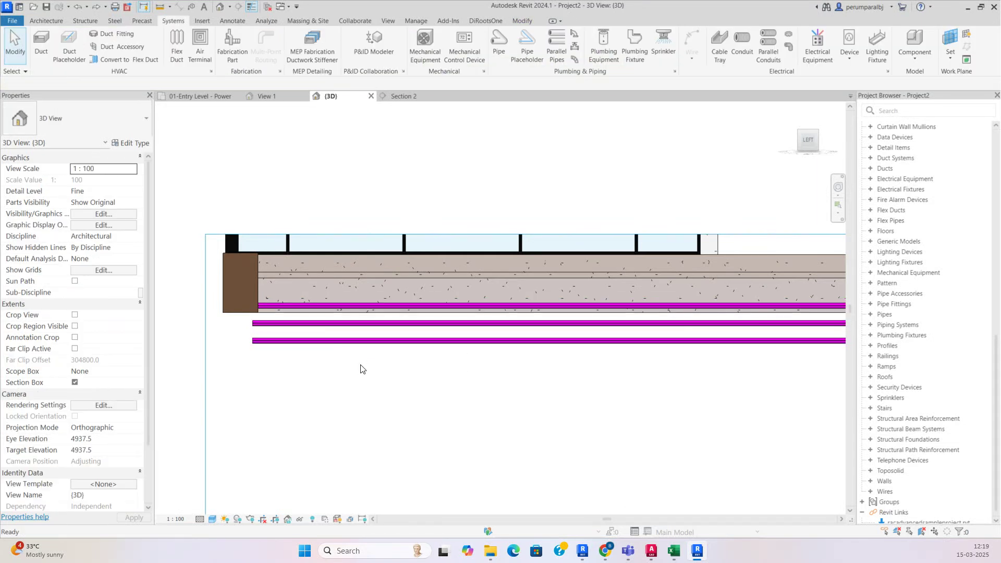
# Step: Select only the nine parallel conduits of the northern wall run and nudge them up until they end within the manhole's height
pyautogui.moveTo(368, 364); pyautogui.dragTo(230, 242)
pyautogui.keyDown('shift'); pyautogui.moveTo(230, 350); pyautogui.dragTo(173, 211); pyautogui.keyUp('shift')
pyautogui.press('Up')
pyautogui.press('Up')
pyautogui.press('Up')
pyautogui.press('Up')
pyautogui.press('Up')
pyautogui.press('Up')
pyautogui.press('Up')
pyautogui.press('Up')
pyautogui.press('Up')
pyautogui.press('Up')
pyautogui.press('Up')
pyautogui.scroll(-5, 209, 341)
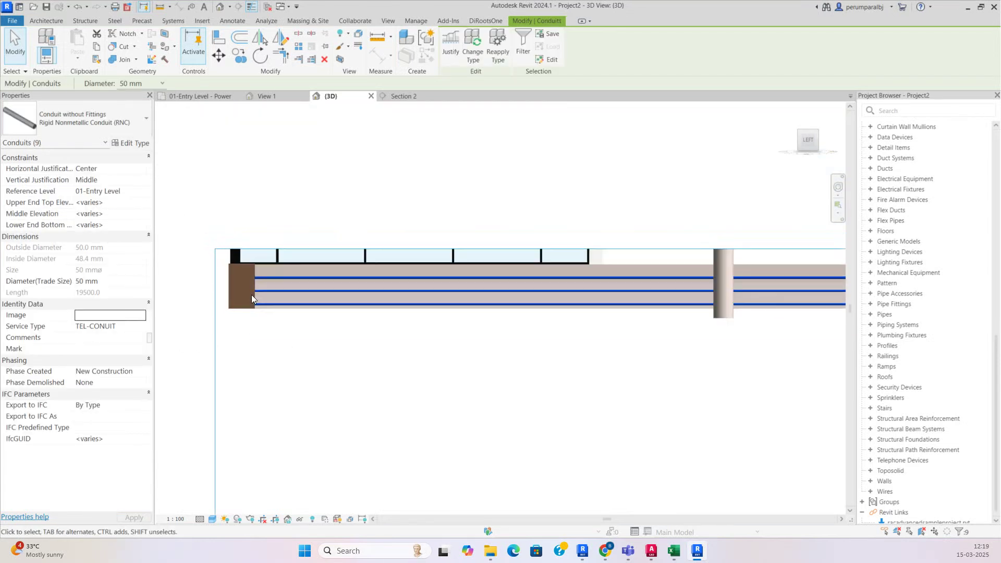
pyautogui.click(414, 362)
# Step: Select only the parallel conduits of the southern wall run and nudge them up to line up with the middle manhole
pyautogui.scroll(4, 339, 328)
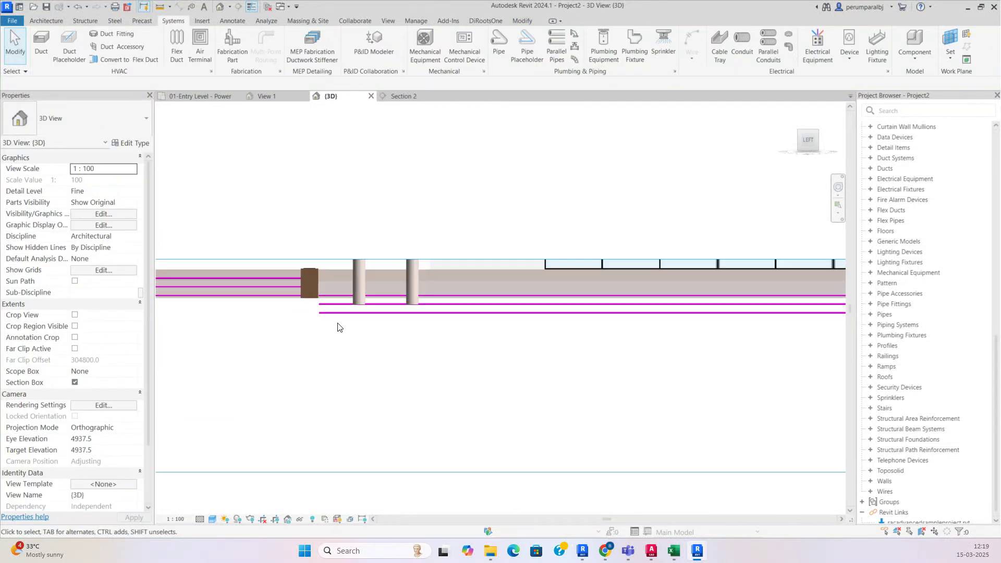
pyautogui.moveTo(364, 358); pyautogui.dragTo(265, 171)
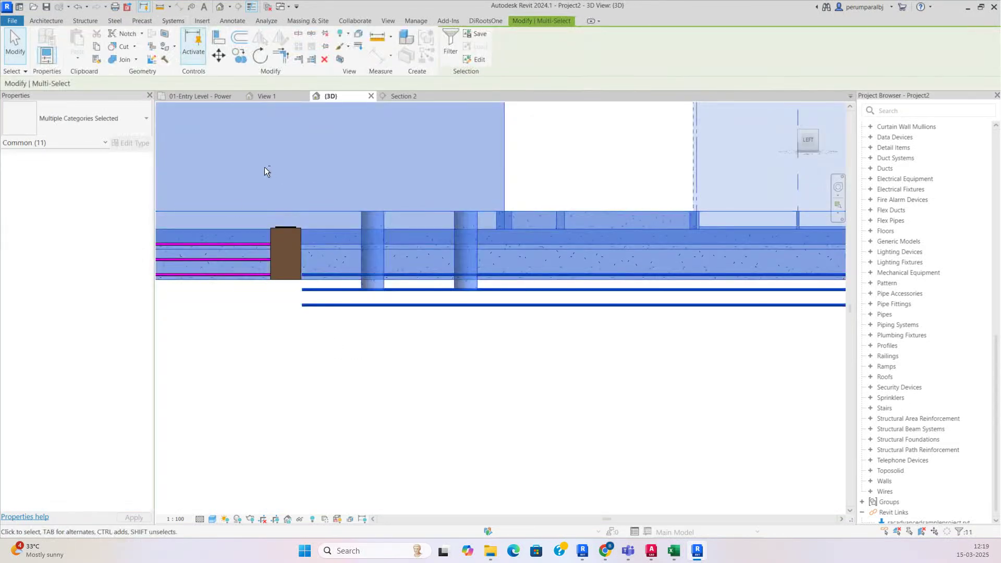
pyautogui.keyDown('shift'); pyautogui.moveTo(235, 328); pyautogui.dragTo(190, 159); pyautogui.keyUp('shift')
pyautogui.press('Up')
pyautogui.press('Up')
pyautogui.press('Up')
pyautogui.press('Up')
pyautogui.press('Up')
pyautogui.press('Up')
pyautogui.press('Up')
pyautogui.press('Up')
pyautogui.press('Up')
pyautogui.press('Up')
pyautogui.press('Escape')
# Step: Examine the raised conduits in 3D, and check the middle elevation of the southern wall run's conduit nearest the wall in plan
pyautogui.keyDown('shift'); pyautogui.moveTo(463, 416); pyautogui.dragTo(632, 411, button='middle'); pyautogui.keyUp('shift')
pyautogui.scroll(5, 641, 316)
pyautogui.scroll(3, 642, 316)
pyautogui.keyDown('shift'); pyautogui.moveTo(608, 331); pyautogui.dragTo(537, 314, button='middle'); pyautogui.keyUp('shift')
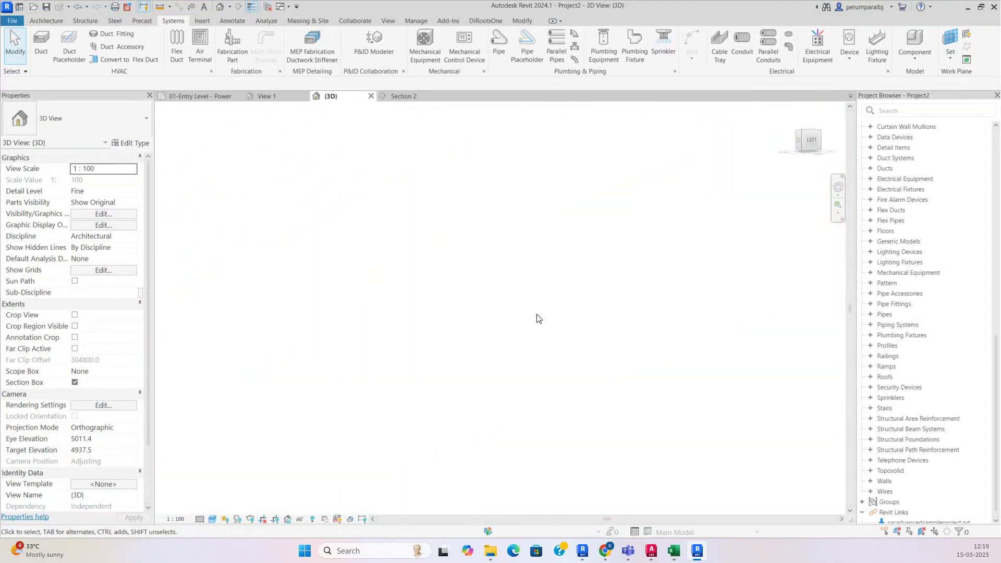
pyautogui.click(189, 98)
pyautogui.scroll(6, 501, 346)
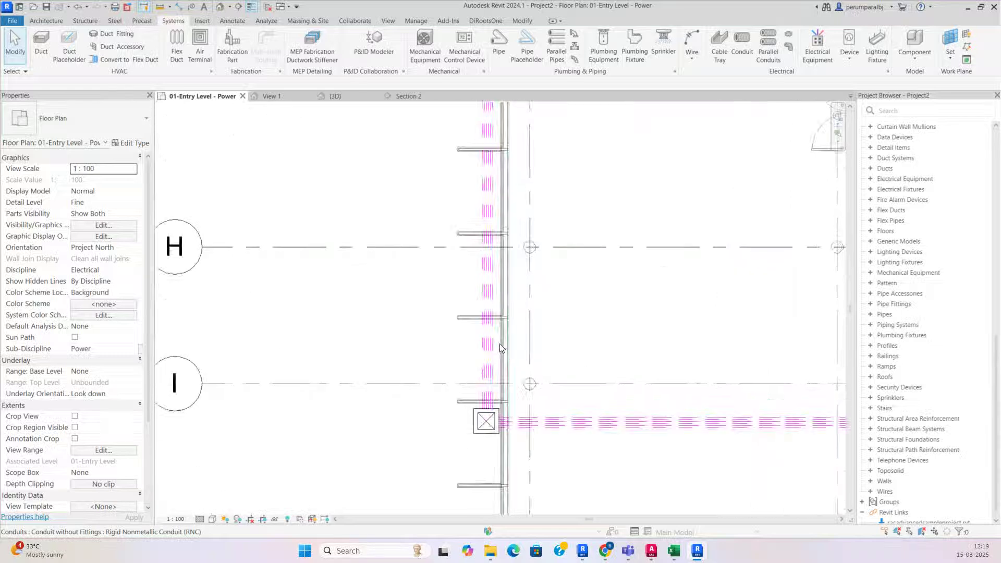
pyautogui.click(492, 352)
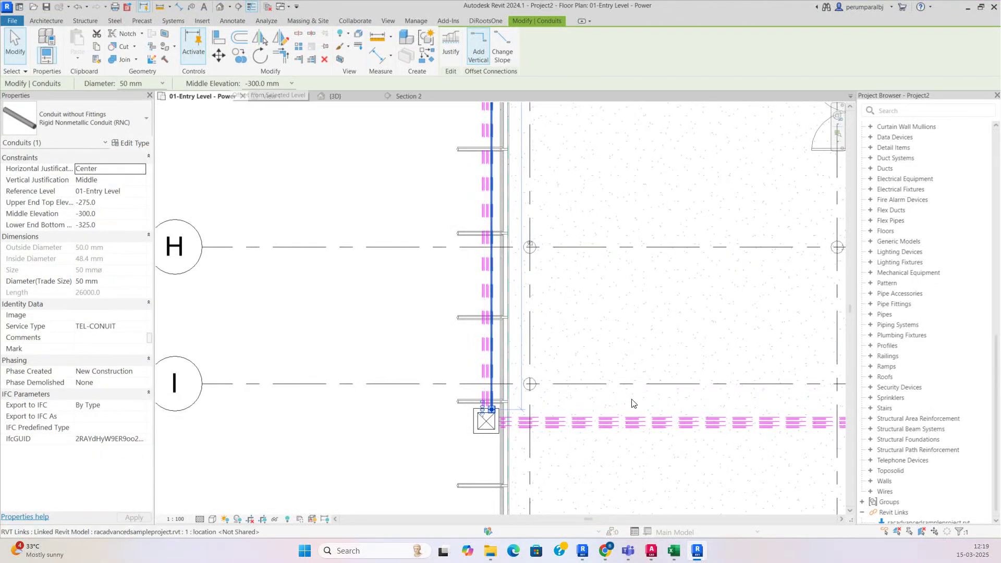
# Step: Move the Section 2 line just north of the conduits at the rack in plan and open its section view
pyautogui.scroll(3, 569, 444)
pyautogui.press('Escape')
pyautogui.scroll(-4, 424, 391)
pyautogui.scroll(-4, 371, 385)
pyautogui.scroll(4, 464, 404)
pyautogui.scroll(-2, 493, 404)
pyautogui.scroll(4, 733, 391)
pyautogui.scroll(3, 677, 392)
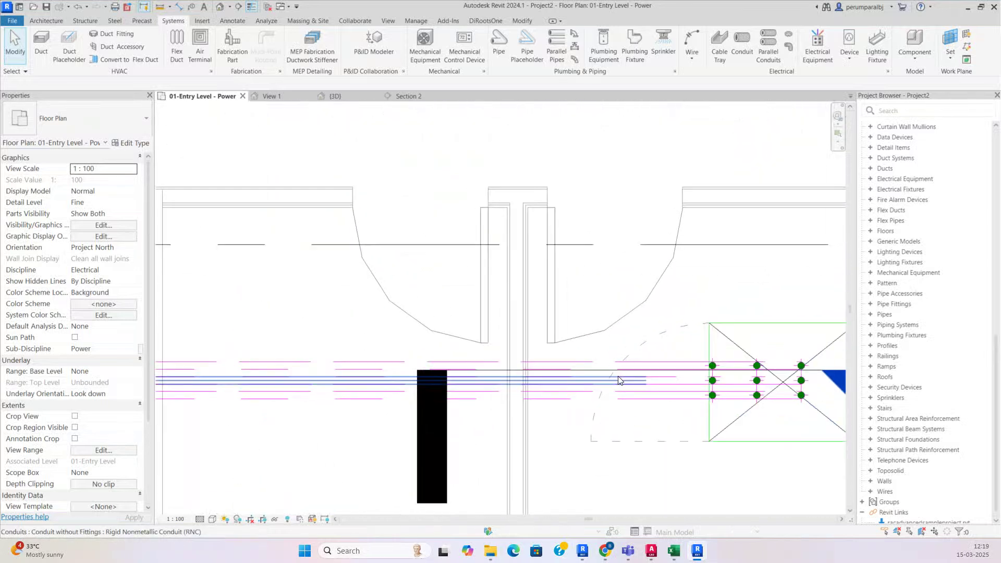
pyautogui.scroll(-2, 661, 381)
pyautogui.scroll(3, 661, 381)
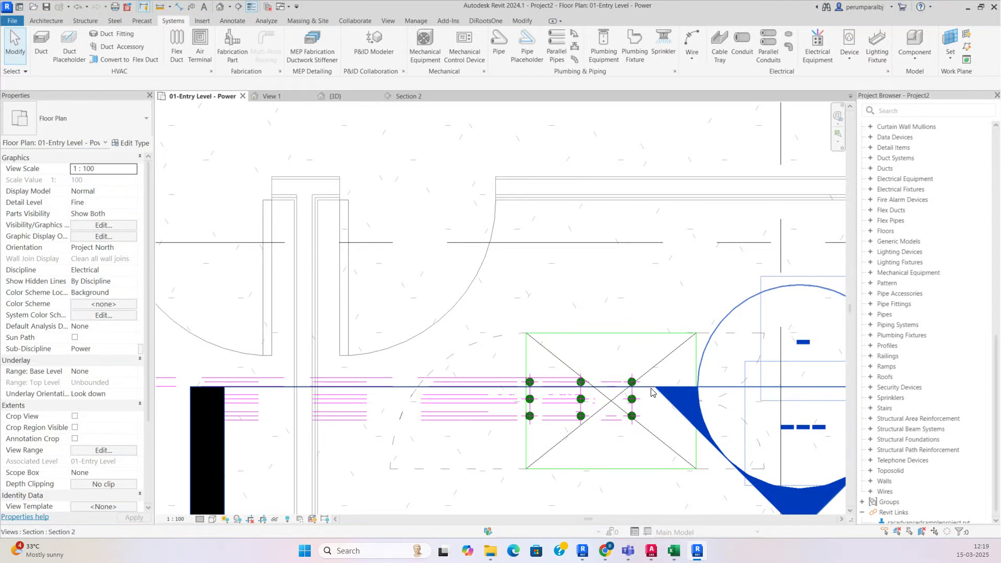
pyautogui.scroll(-2, 651, 392)
pyautogui.click(491, 394)
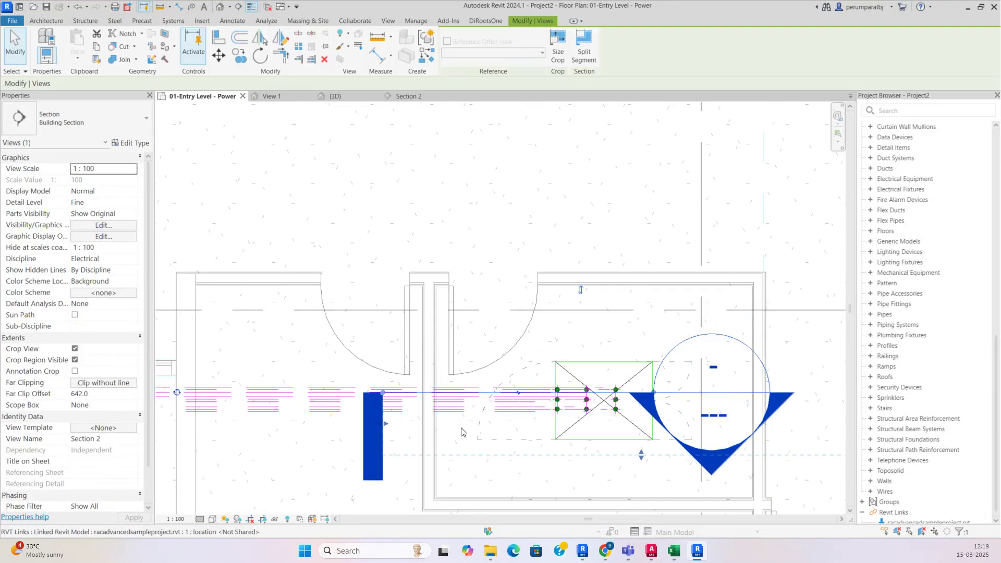
pyautogui.moveTo(486, 383); pyautogui.dragTo(487, 383)
pyautogui.rightClick(487, 383)
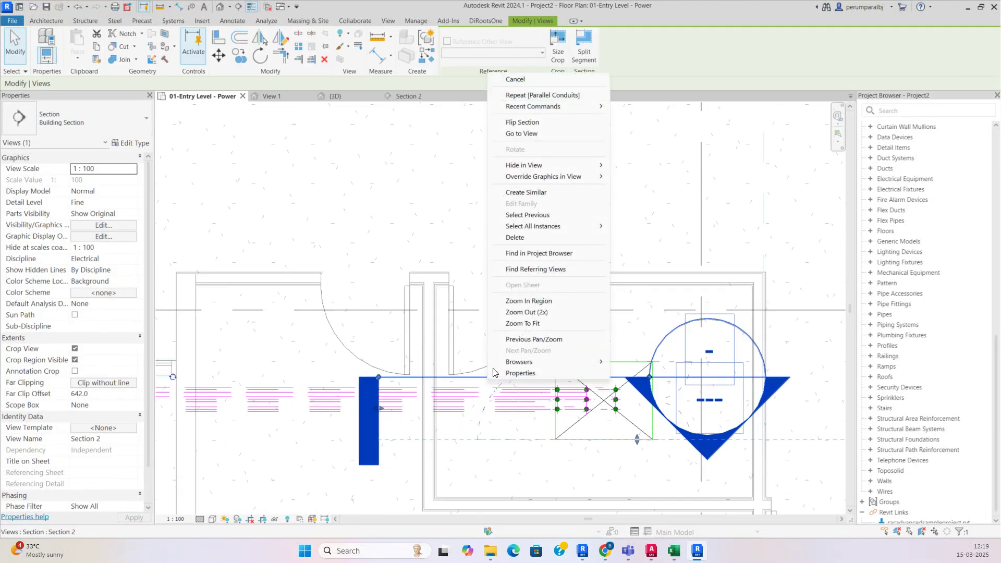
pyautogui.click(537, 136)
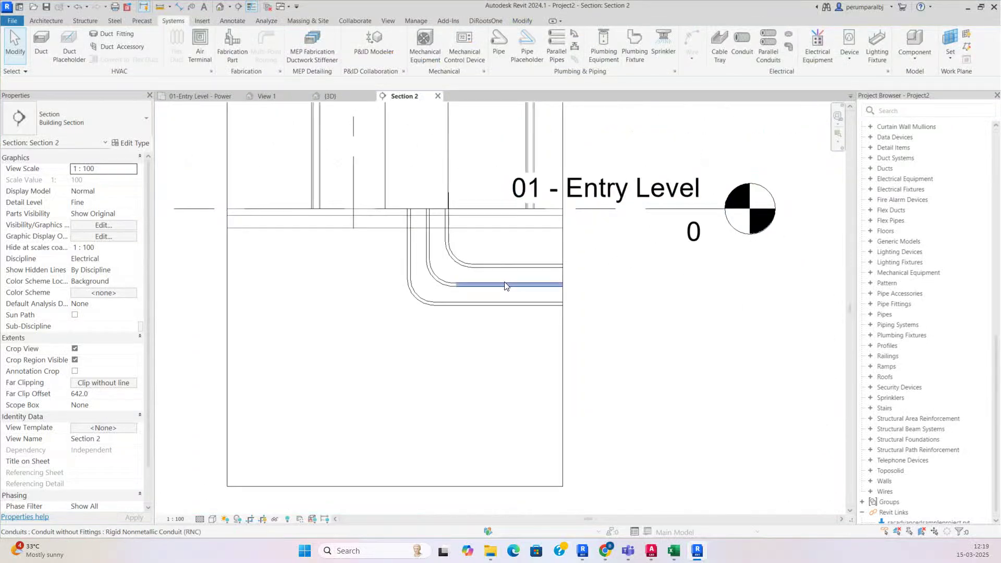
# Step: Select only the nine conduit elbows below the rack in the section and nudge them up to raise the buried run
pyautogui.moveTo(221, 265); pyautogui.dragTo(619, 401)
pyautogui.press('Up')
pyautogui.press('Up')
pyautogui.press('Up')
pyautogui.press('Up')
pyautogui.press('Up')
pyautogui.press('Up')
pyautogui.press('Up')
pyautogui.press('Up')
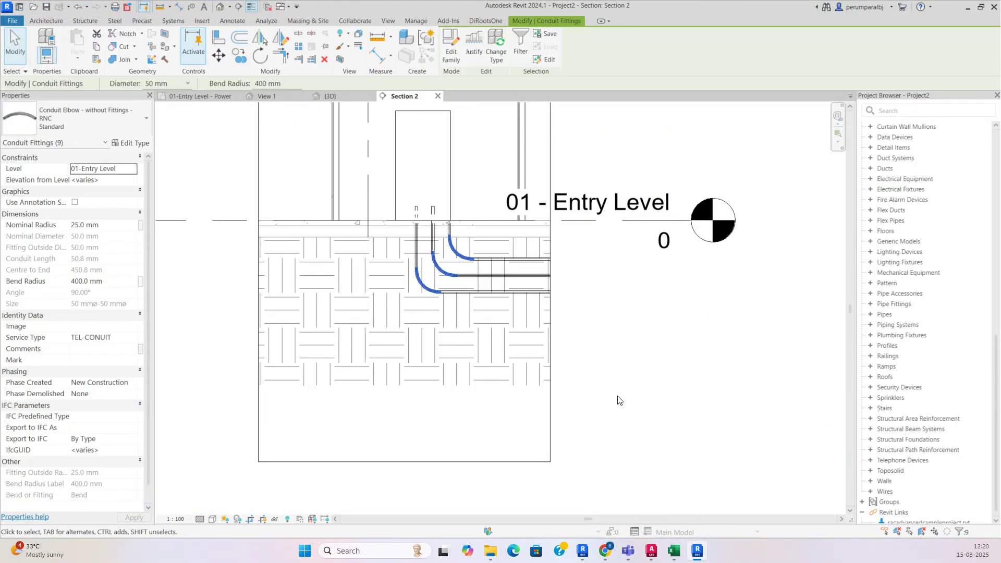
pyautogui.press('Escape')
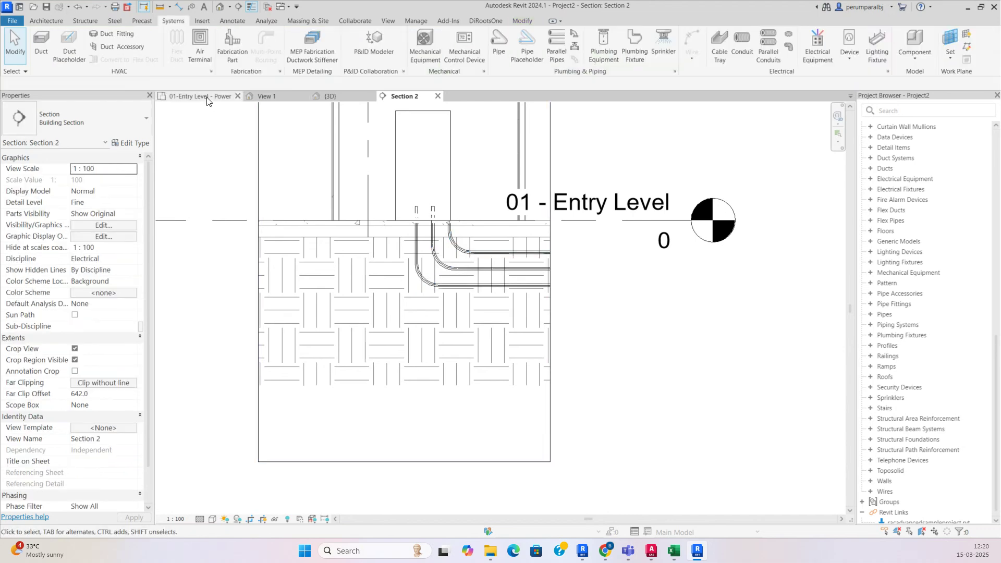
# Step: In the entry level plan, draw a similar 50 mm conduit at -300 mm from the northernmost manhole, running about 14,900 mm north
pyautogui.click(206, 97)
pyautogui.scroll(-5, 600, 285)
pyautogui.scroll(-1, 408, 332)
pyautogui.moveTo(347, 321); pyautogui.dragTo(398, 486, button='middle')
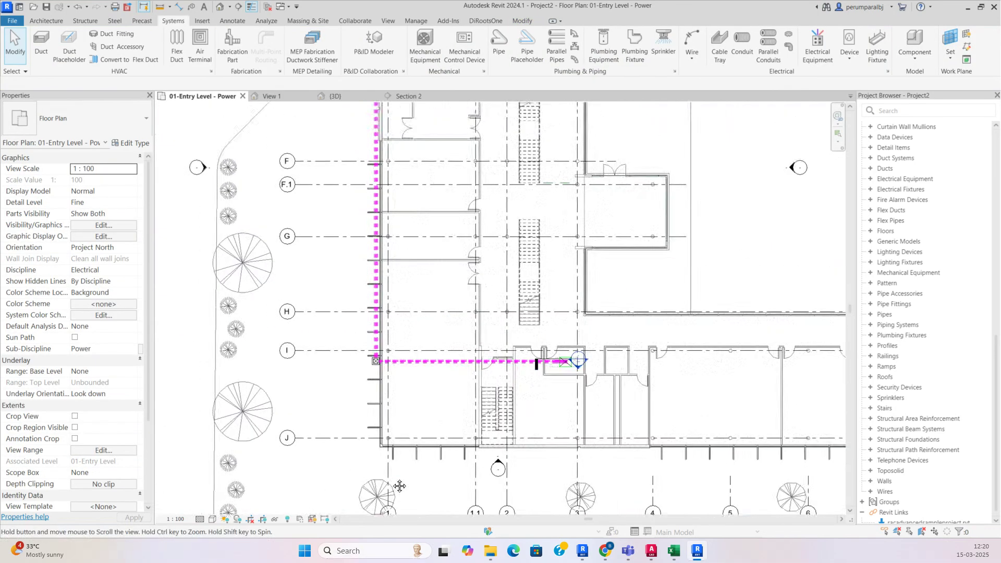
pyautogui.moveTo(393, 351); pyautogui.dragTo(402, 542, button='middle')
pyautogui.moveTo(406, 126); pyautogui.dragTo(401, 258, button='middle')
pyautogui.scroll(5, 407, 271)
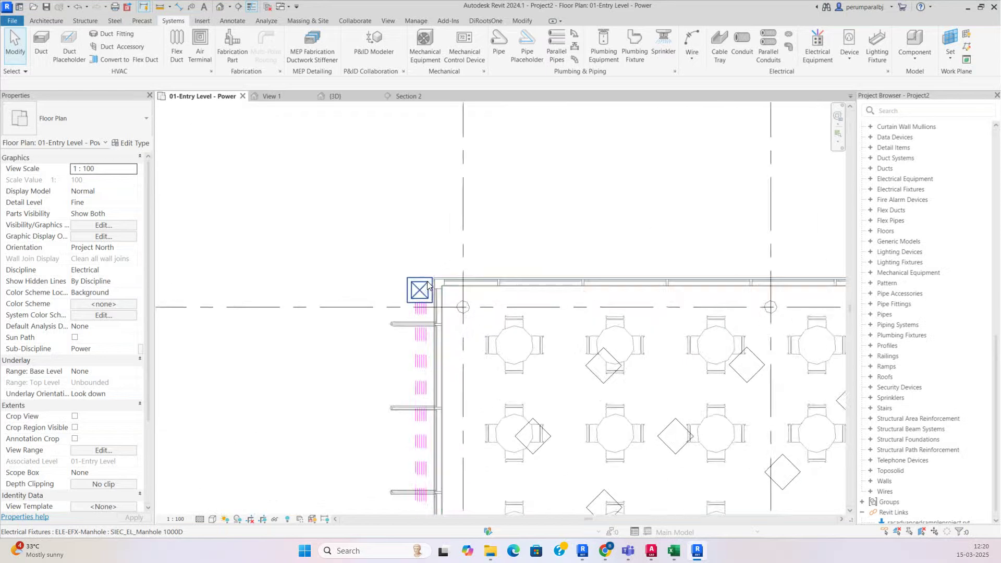
pyautogui.click(416, 322)
pyautogui.press('c')
pyautogui.press('s')
pyautogui.scroll(-1, 417, 255)
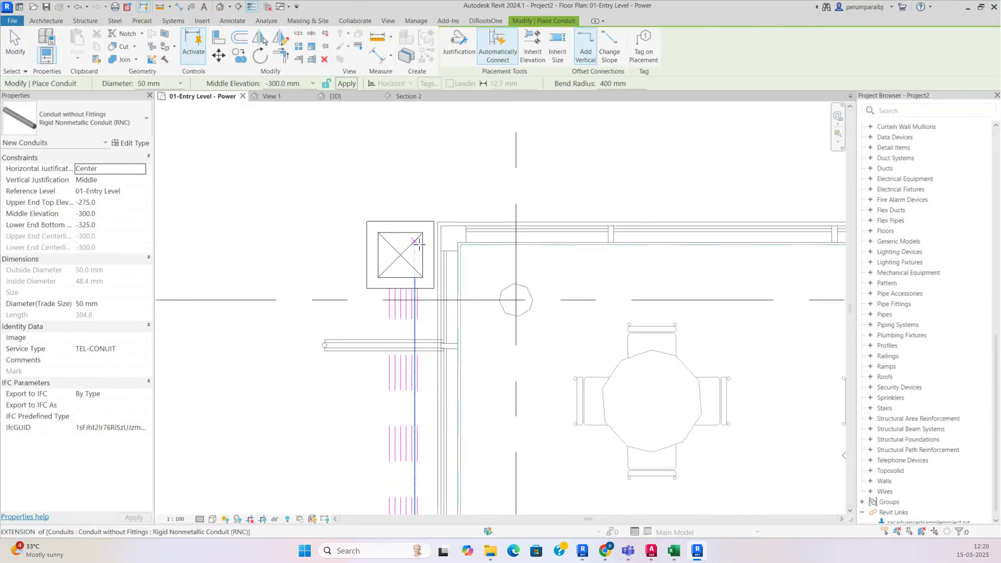
pyautogui.moveTo(414, 235); pyautogui.dragTo(439, 356, button='middle')
pyautogui.click(436, 358)
pyautogui.scroll(-4, 438, 343)
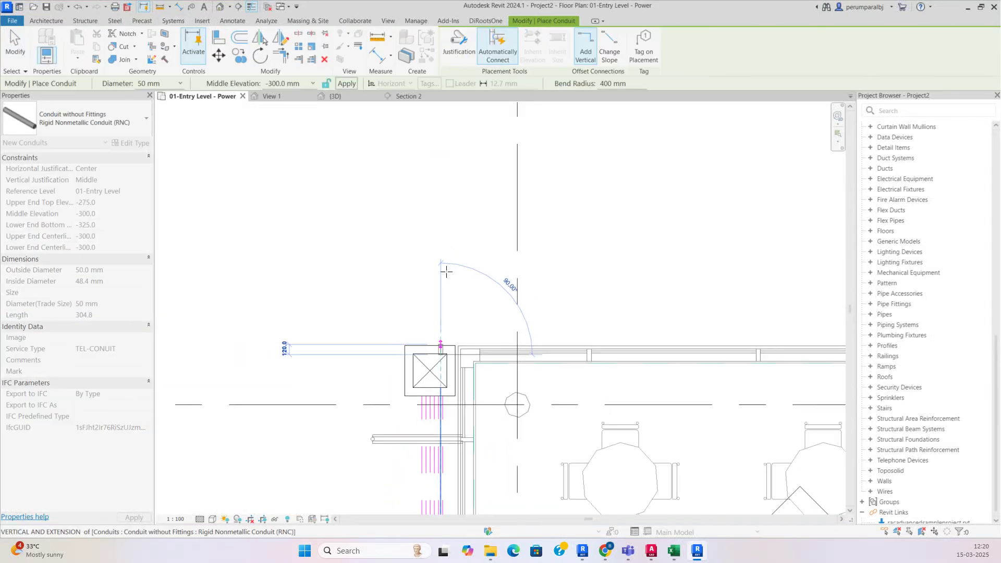
pyautogui.moveTo(445, 203); pyautogui.dragTo(509, 457, button='middle')
pyautogui.scroll(-1, 505, 440)
pyautogui.scroll(-2, 505, 362)
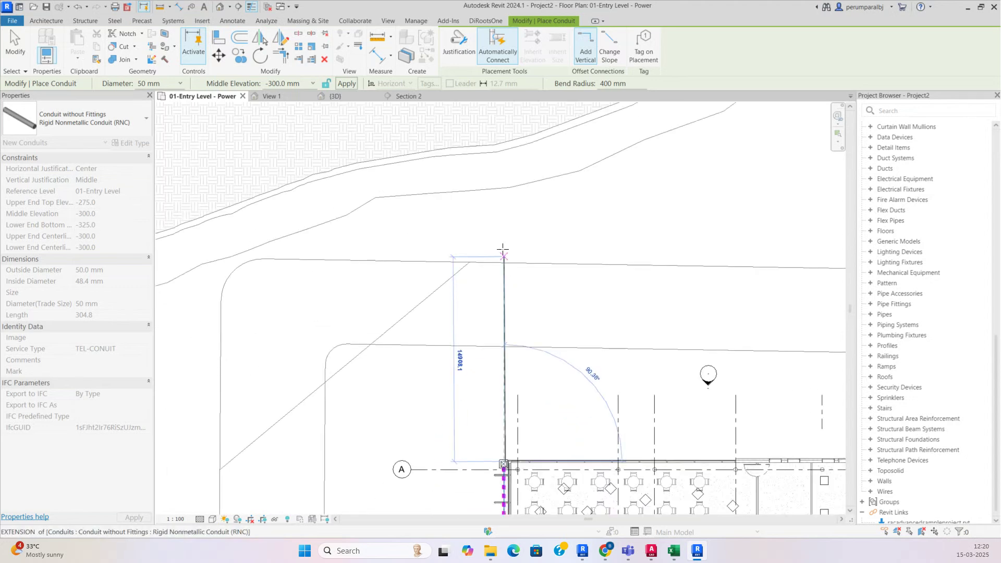
pyautogui.click(505, 257)
pyautogui.scroll(5, 504, 462)
pyautogui.press('Escape')
pyautogui.moveTo(521, 438); pyautogui.dragTo(514, 179, button='middle')
pyautogui.press('Escape')
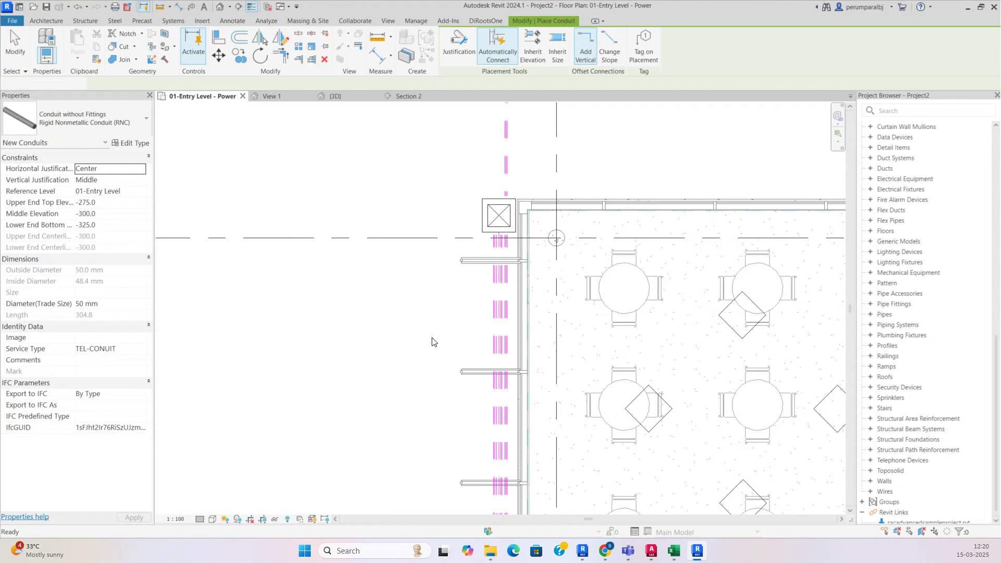
# Step: Tag the westernmost wall conduit south of the northern manhole with a Free End leader, placing the tag west of the run
pyautogui.press('t')
pyautogui.press('g')
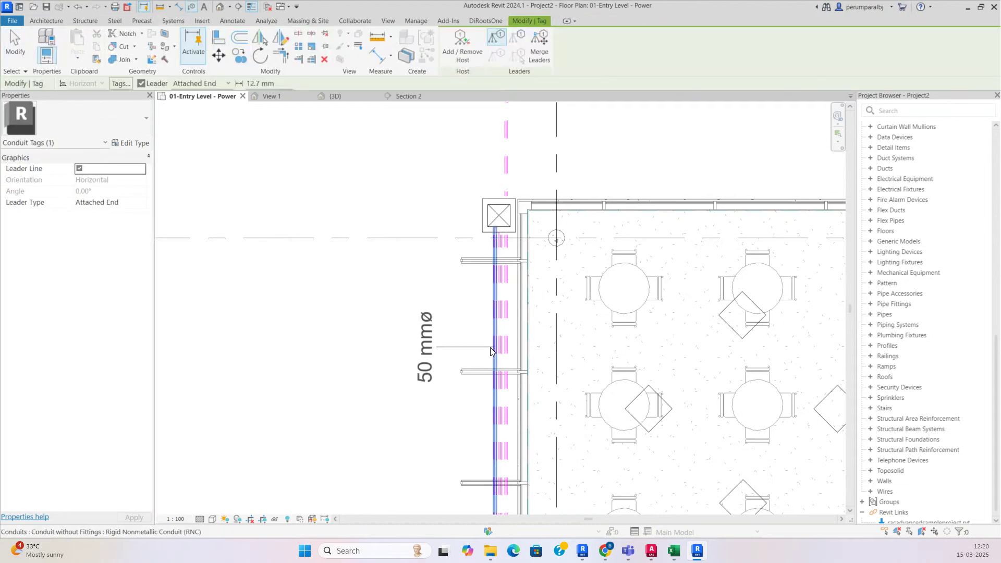
pyautogui.hotkey('ctrl', 'z')
pyautogui.hotkey('ctrl', 'z')
pyautogui.hotkey('ctrl', 'y')
pyautogui.hotkey('ctrl', 'y')
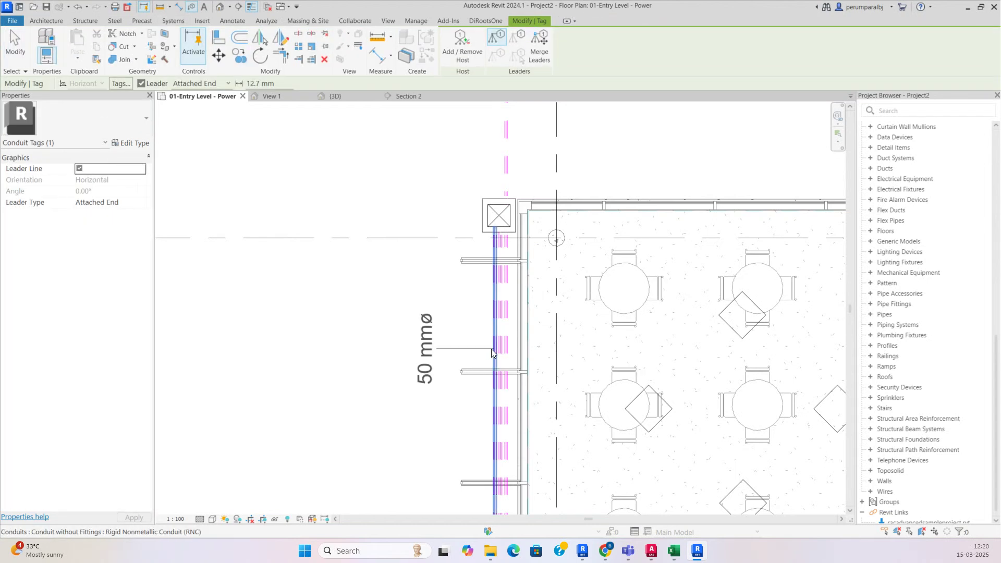
pyautogui.hotkey('ctrl', 'z')
pyautogui.hotkey('ctrl', 'z')
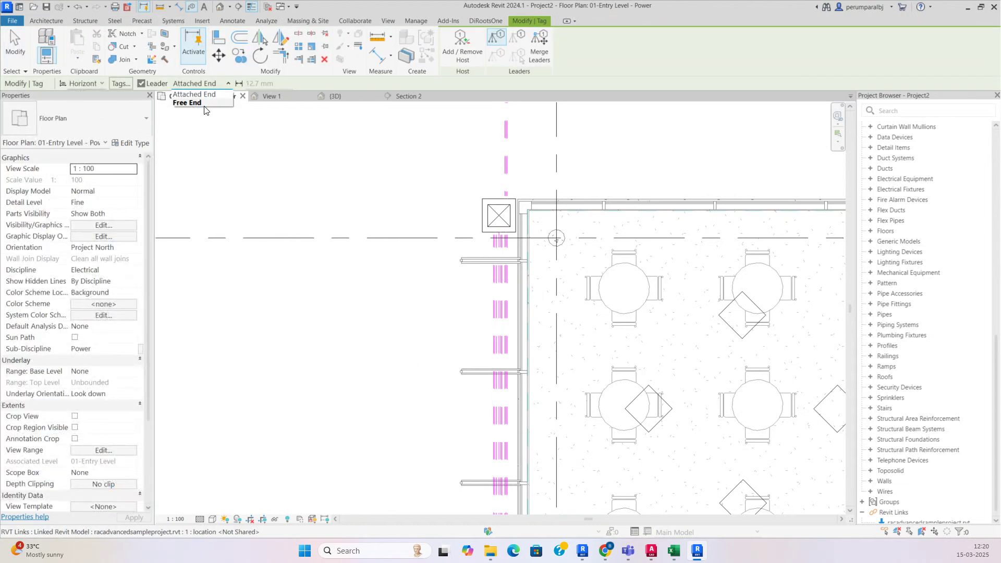
pyautogui.click(490, 351)
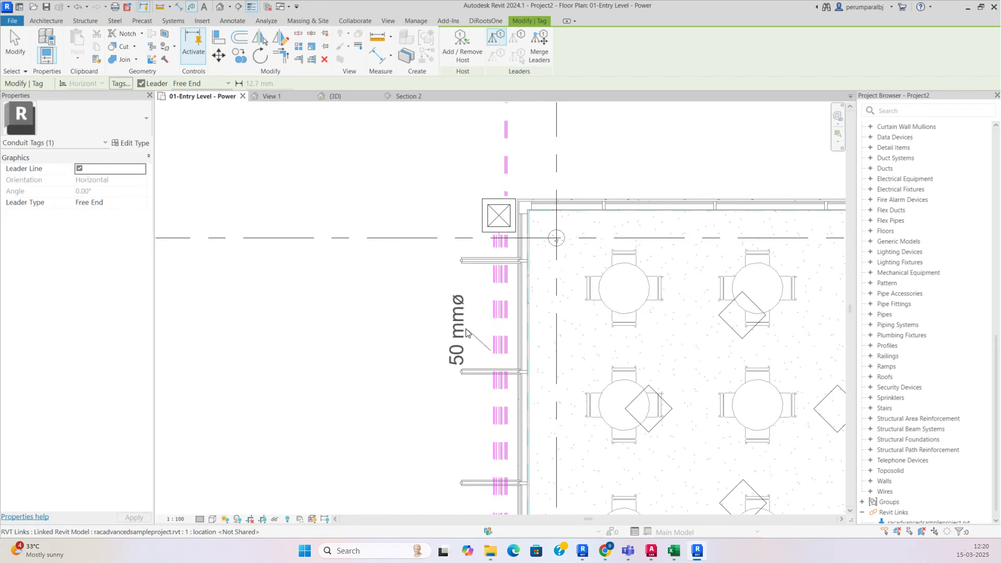
pyautogui.click(379, 311)
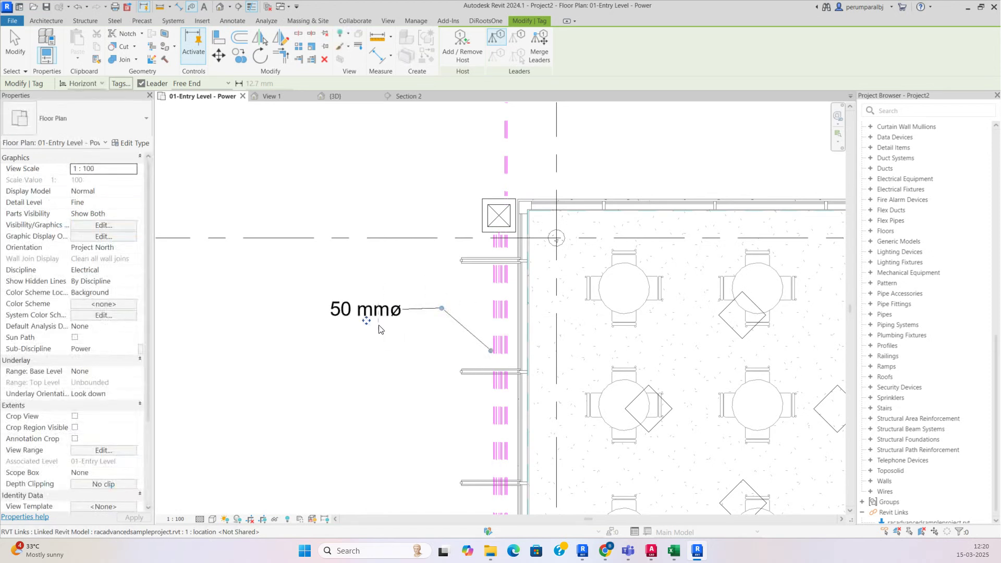
# Step: Adjust the elbow of the conduit tag's leader and open the tag's family for editing
pyautogui.scroll(2, 442, 310)
pyautogui.press('Escape')
pyautogui.click(442, 310)
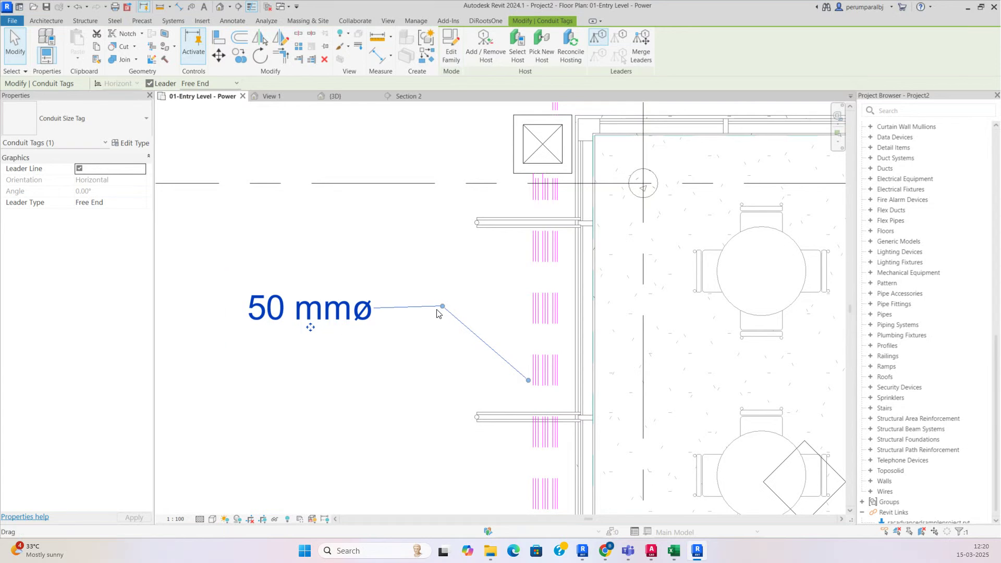
pyautogui.moveTo(445, 314); pyautogui.dragTo(447, 315)
pyautogui.moveTo(448, 319); pyautogui.dragTo(449, 309)
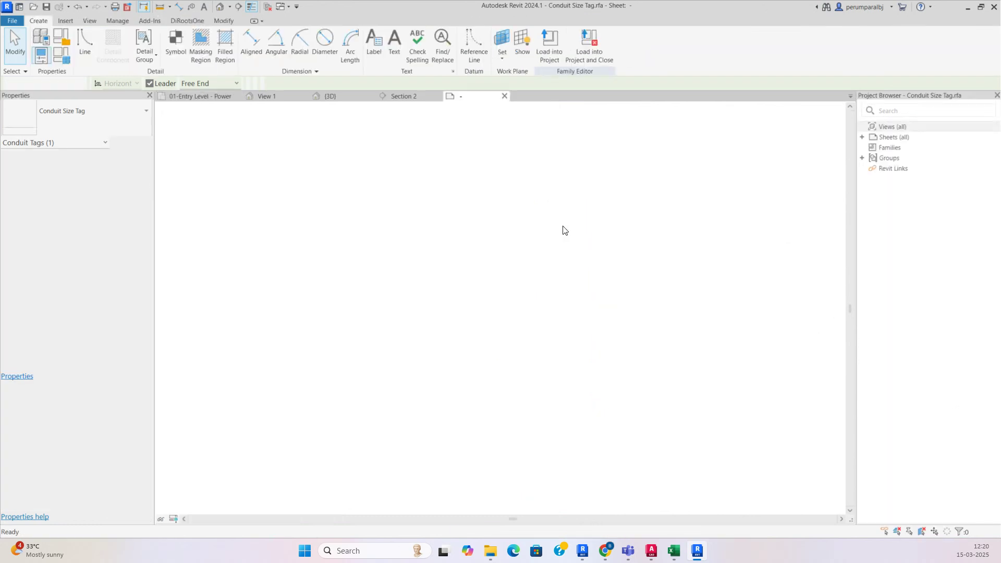
# Step: Add the Service Type parameter after Size in the label of the Conduit Size Tag family
pyautogui.click(477, 328)
pyautogui.click(102, 180)
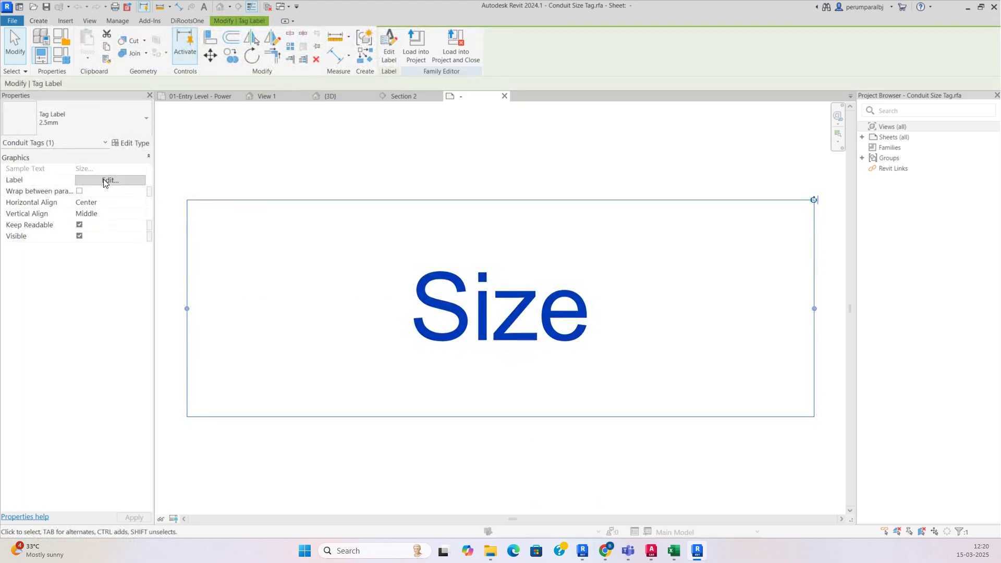
pyautogui.scroll(-5, 167, 297)
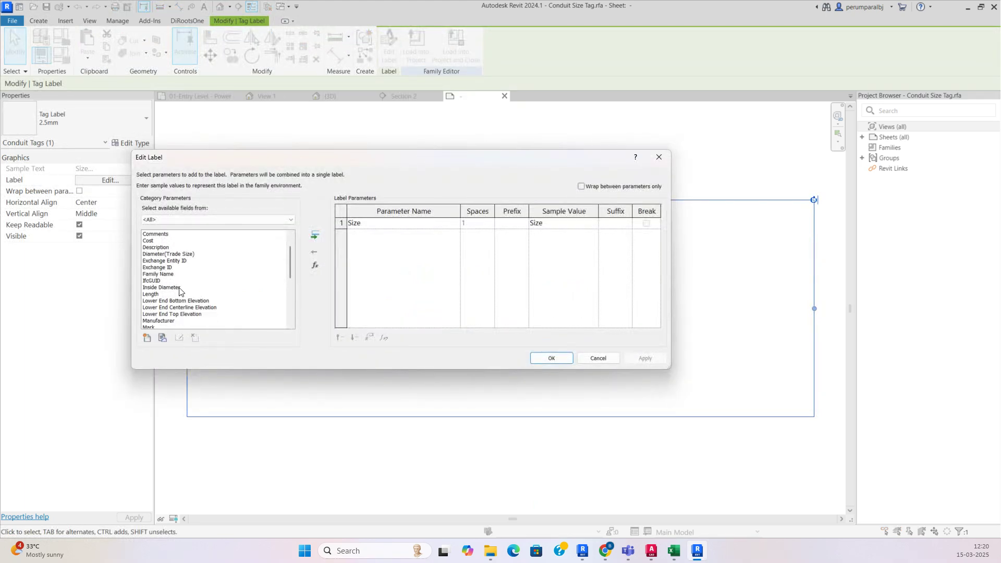
pyautogui.click(164, 301)
pyautogui.click(163, 295)
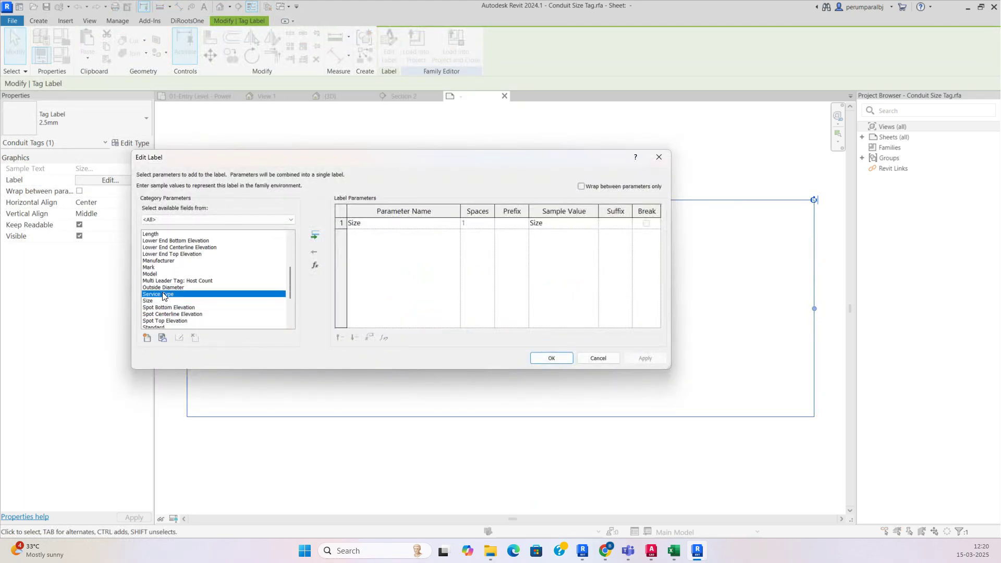
pyautogui.doubleClick(166, 294)
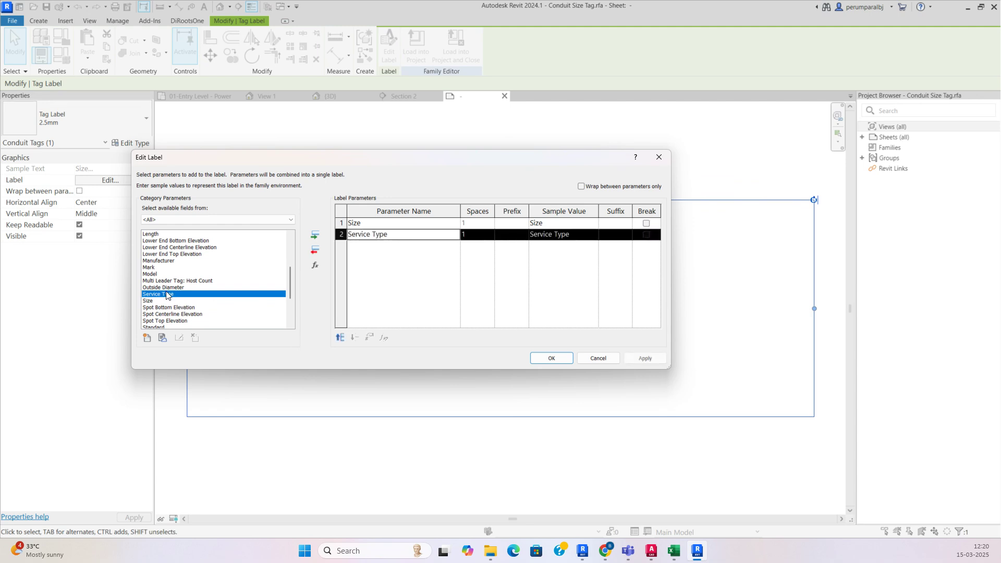
pyautogui.click(552, 358)
# Step: Widen the tag label to fit on one line and load the family into the project, overwriting the existing version
pyautogui.scroll(-5, 543, 352)
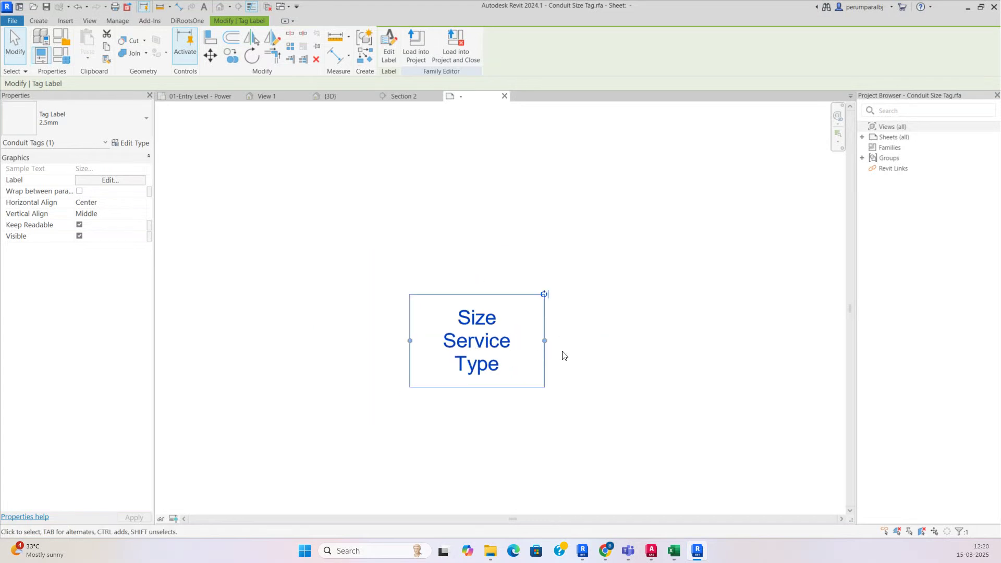
pyautogui.moveTo(544, 340); pyautogui.dragTo(608, 340)
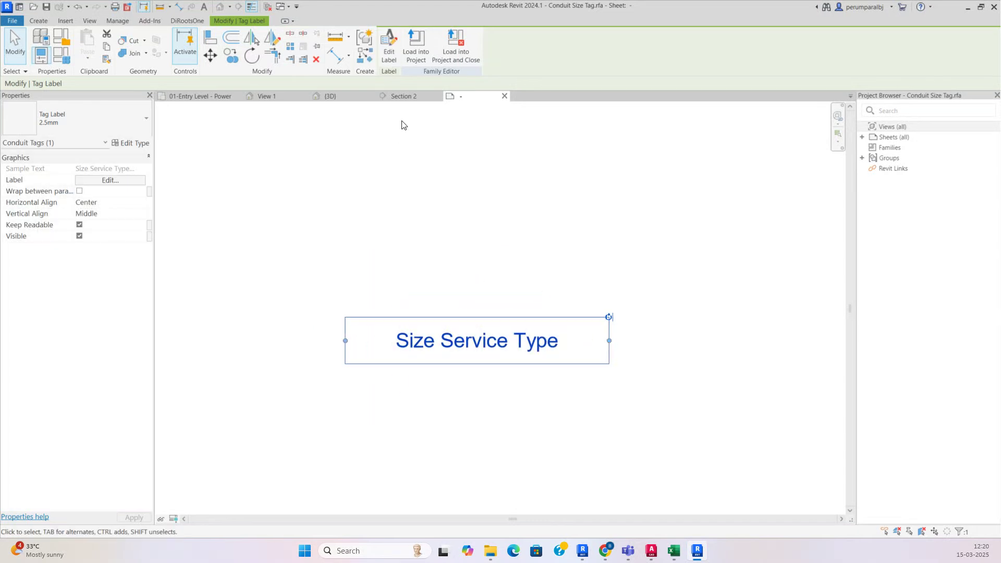
pyautogui.click(417, 52)
pyautogui.click(476, 352)
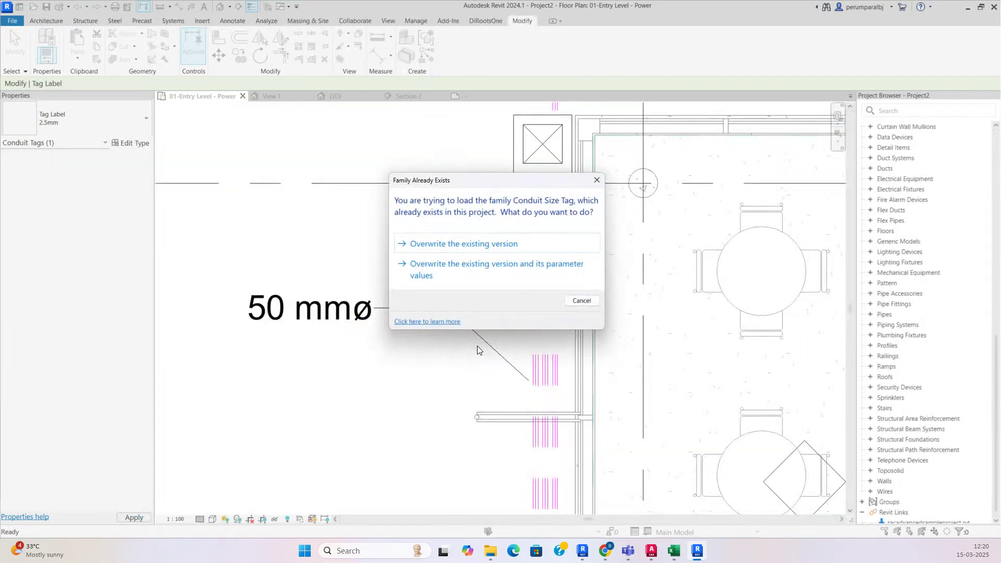
pyautogui.click(492, 243)
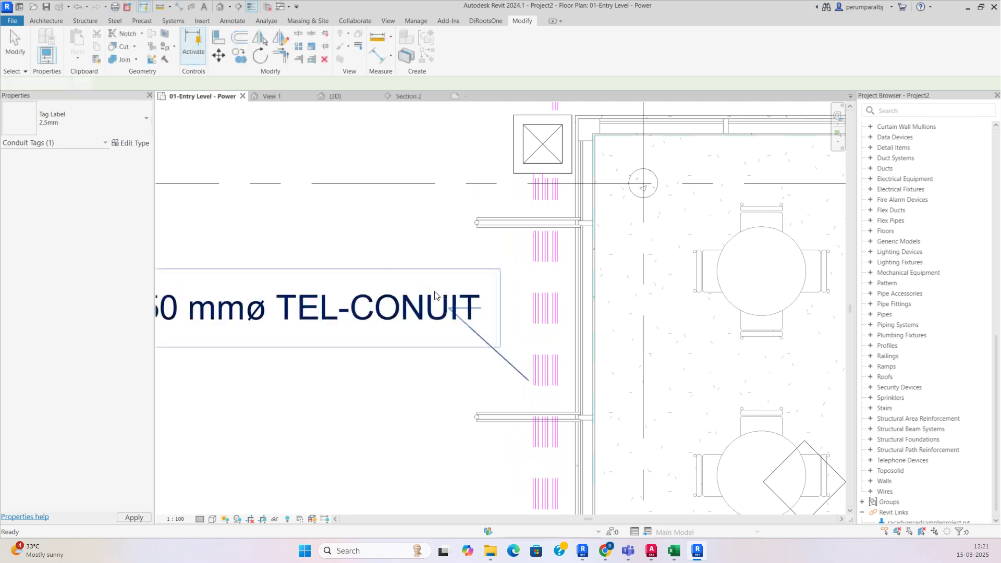
# Step: Move the conduit tag further west of the wall run and shift its leader elbow closer to the conduits, levelling the leader
pyautogui.click(505, 275)
pyautogui.scroll(-2, 439, 339)
pyautogui.scroll(1, 439, 339)
pyautogui.click(453, 335)
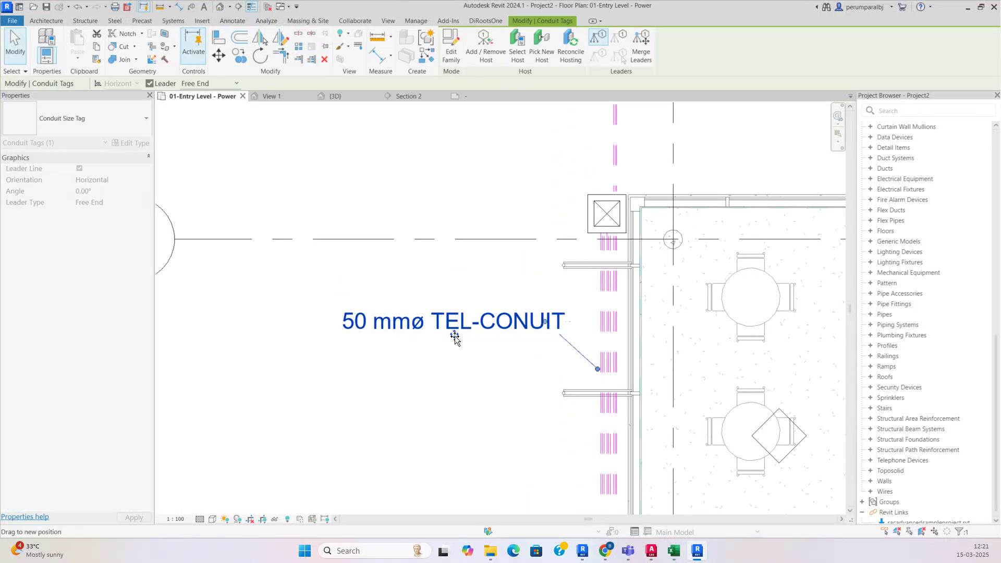
pyautogui.moveTo(453, 335); pyautogui.dragTo(368, 342)
pyautogui.moveTo(537, 350); pyautogui.dragTo(568, 332)
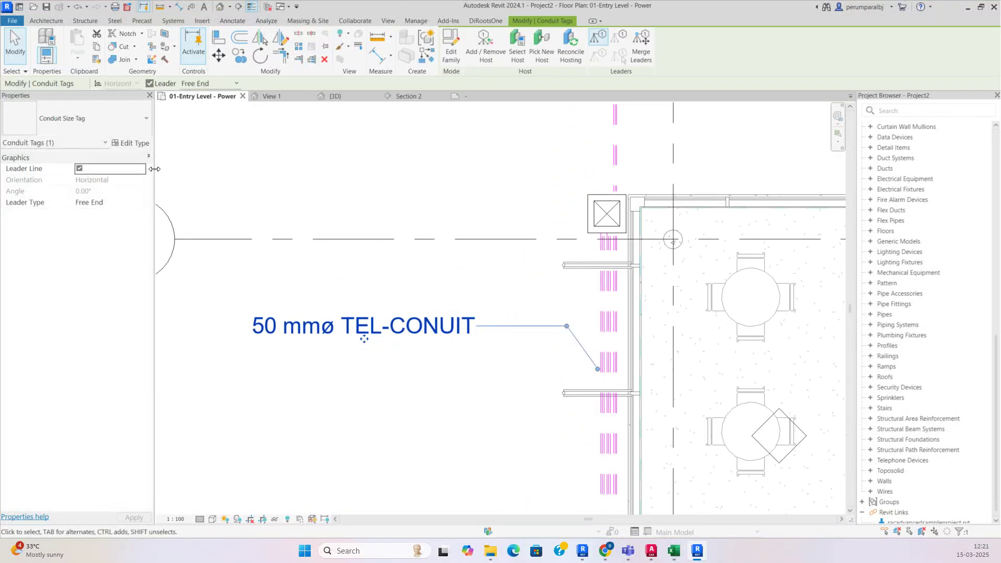
# Step: Set the Conduit Size Tag type's leader arrowhead to Arrow Filled 20 Degree
pyautogui.click(136, 144)
pyautogui.click(605, 173)
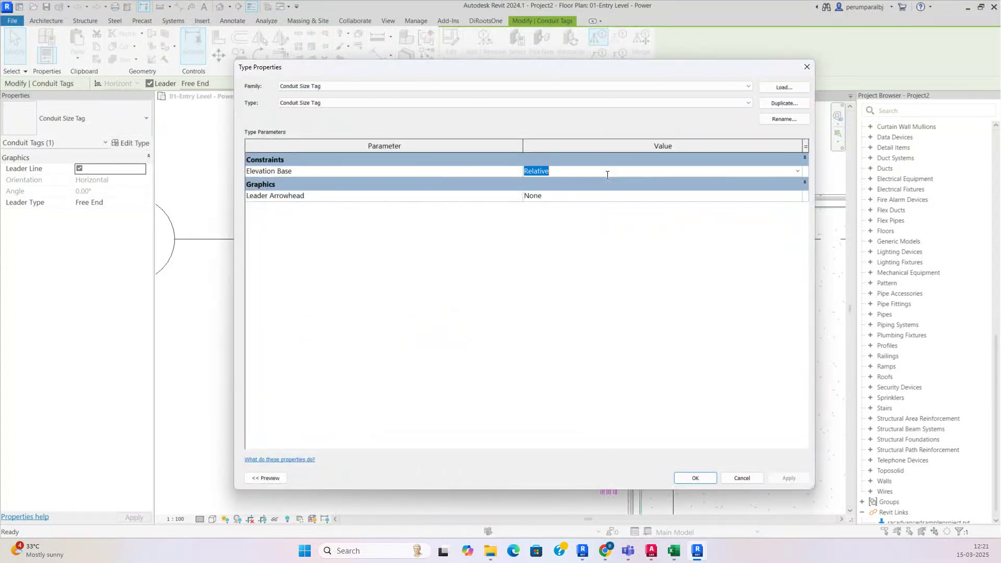
pyautogui.click(610, 197)
pyautogui.click(796, 197)
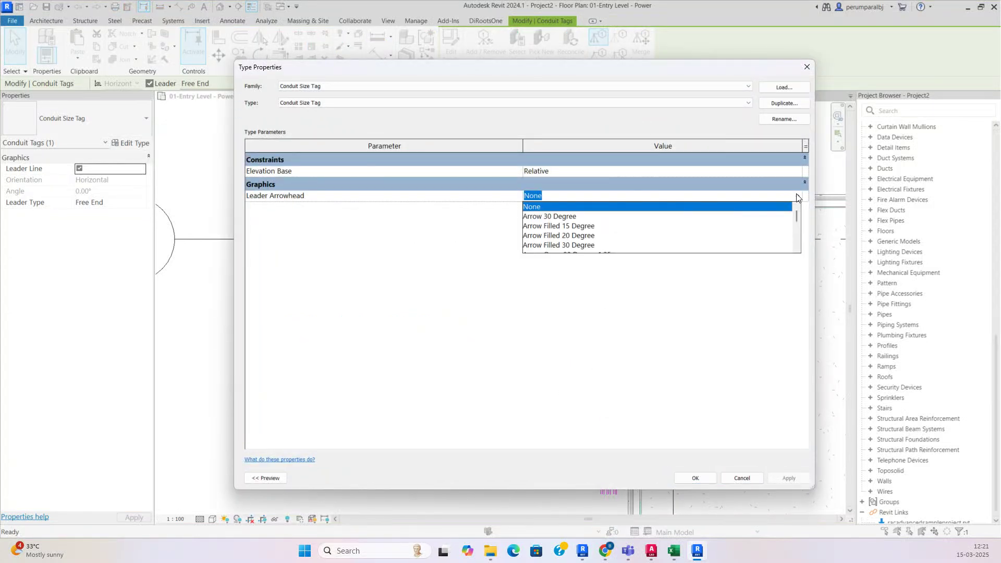
pyautogui.click(570, 238)
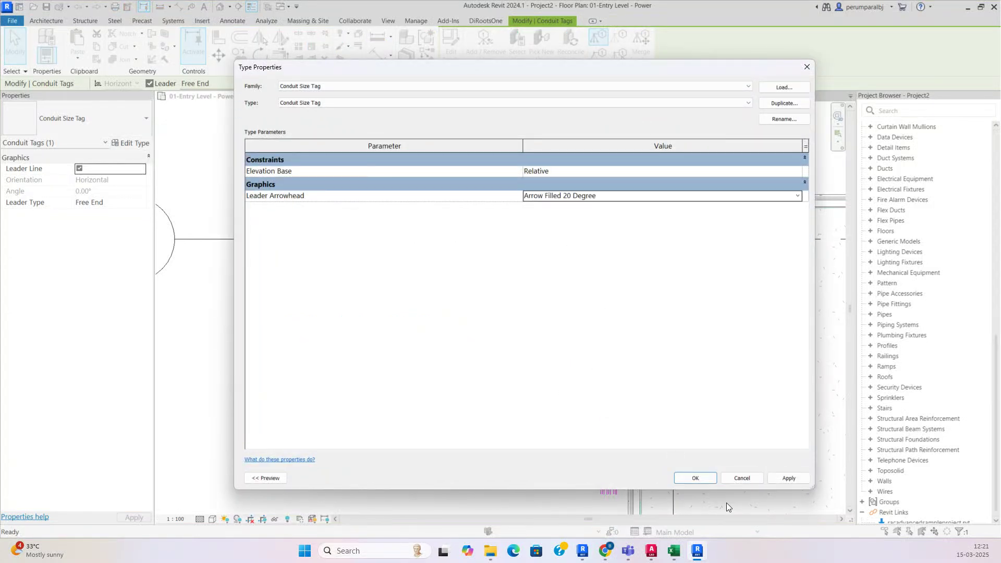
pyautogui.click(694, 477)
pyautogui.click(530, 417)
# Step: Tag the vertical conduit run between grids E and F with its size and service type, placing the text west of the run
pyautogui.scroll(-3, 483, 382)
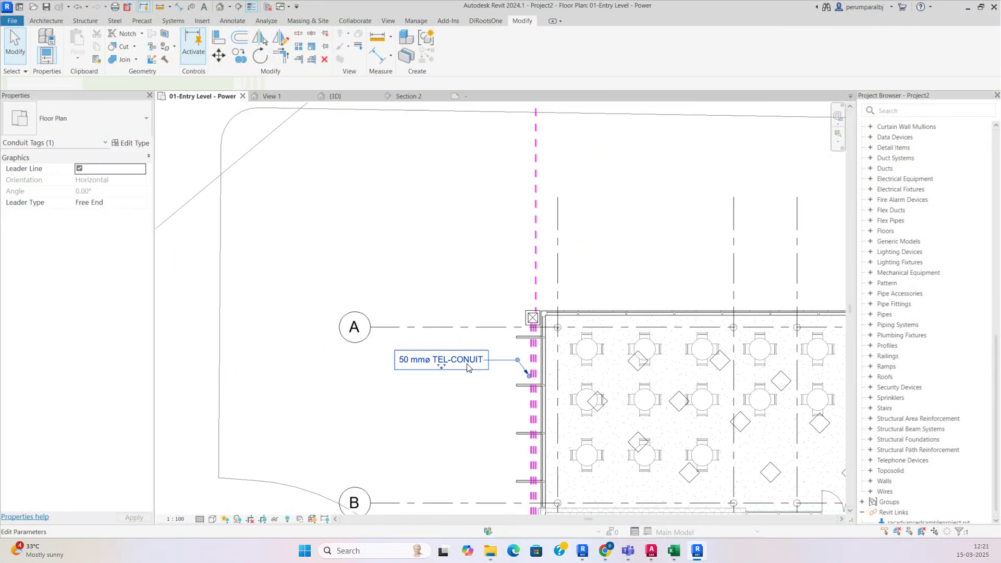
pyautogui.press('t')
pyautogui.press('g')
pyautogui.scroll(-1, 477, 364)
pyautogui.scroll(-1, 503, 297)
pyautogui.moveTo(504, 207); pyautogui.dragTo(500, 107, button='middle')
pyautogui.moveTo(490, 508); pyautogui.dragTo(482, 321, button='middle')
pyautogui.scroll(3, 484, 325)
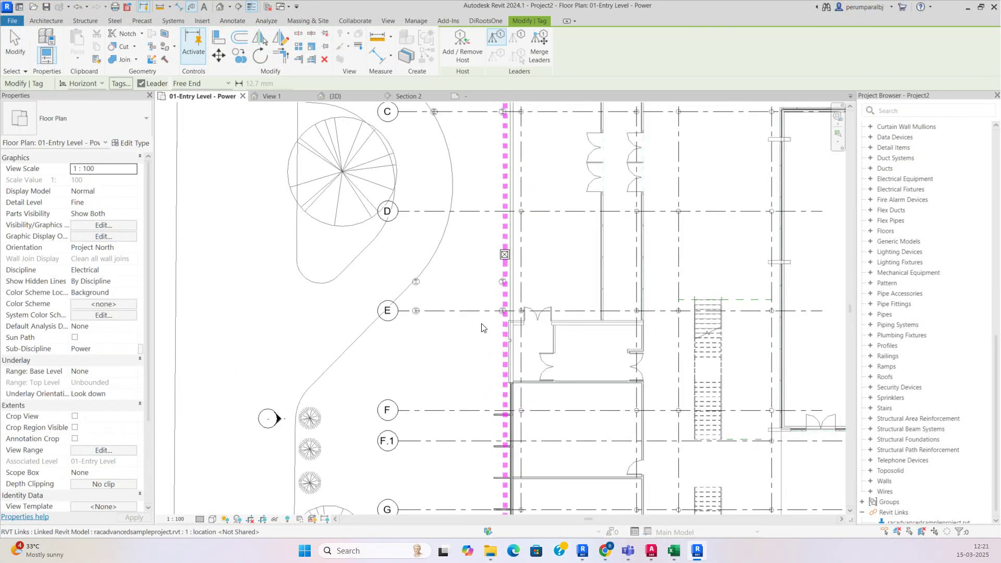
pyautogui.click(510, 363)
pyautogui.click(471, 341)
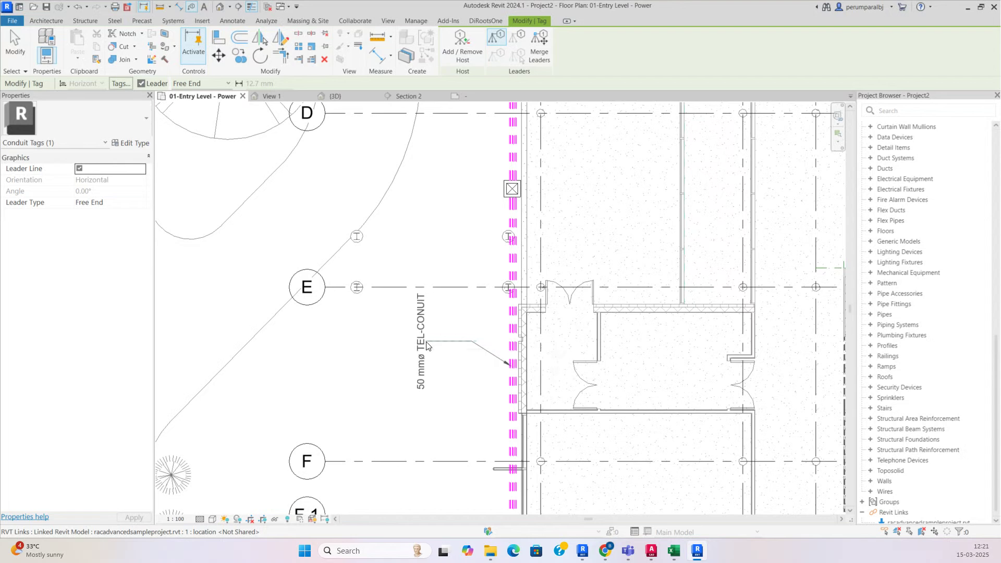
pyautogui.click(424, 343)
# Step: Tag the horizontal conduit run east of the corner manhole, placing the text above it with a leader elbow
pyautogui.scroll(-2, 489, 343)
pyautogui.moveTo(506, 341); pyautogui.dragTo(463, 164, button='middle')
pyautogui.moveTo(543, 498); pyautogui.dragTo(509, 356, button='middle')
pyautogui.scroll(5, 508, 372)
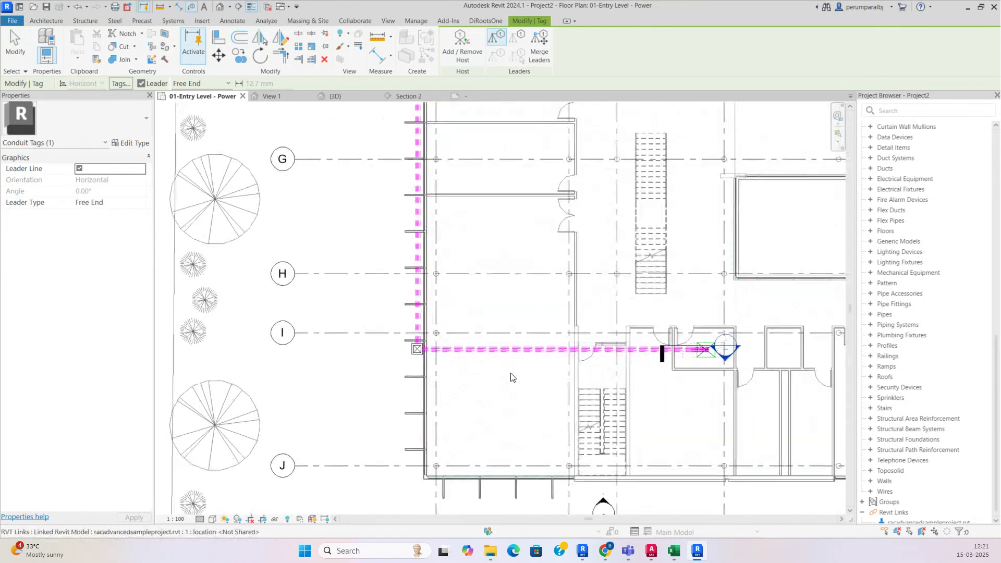
pyautogui.click(491, 334)
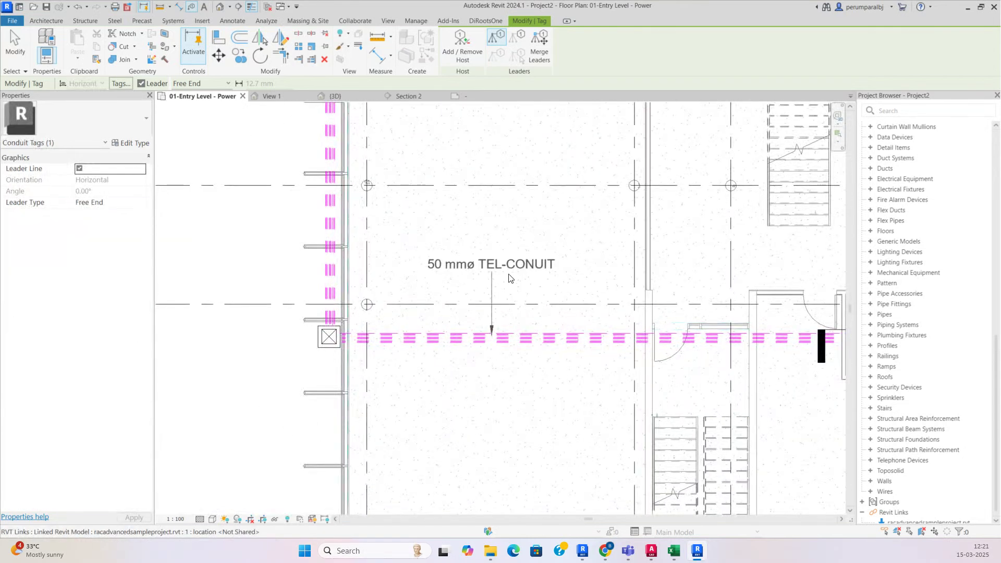
pyautogui.click(509, 278)
pyautogui.moveTo(572, 314); pyautogui.dragTo(350, 282, button='middle')
pyautogui.scroll(1, 597, 314)
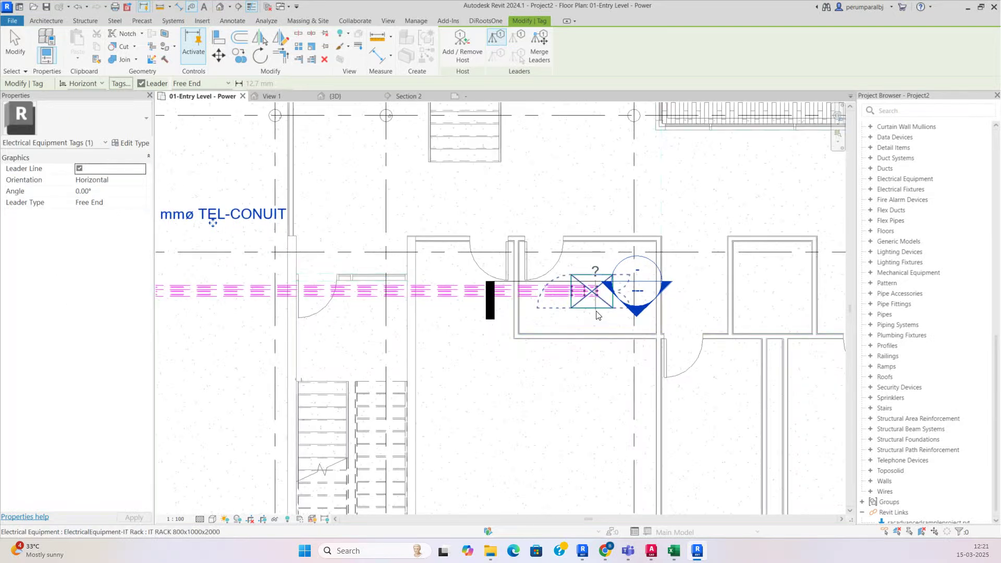
pyautogui.press('Escape')
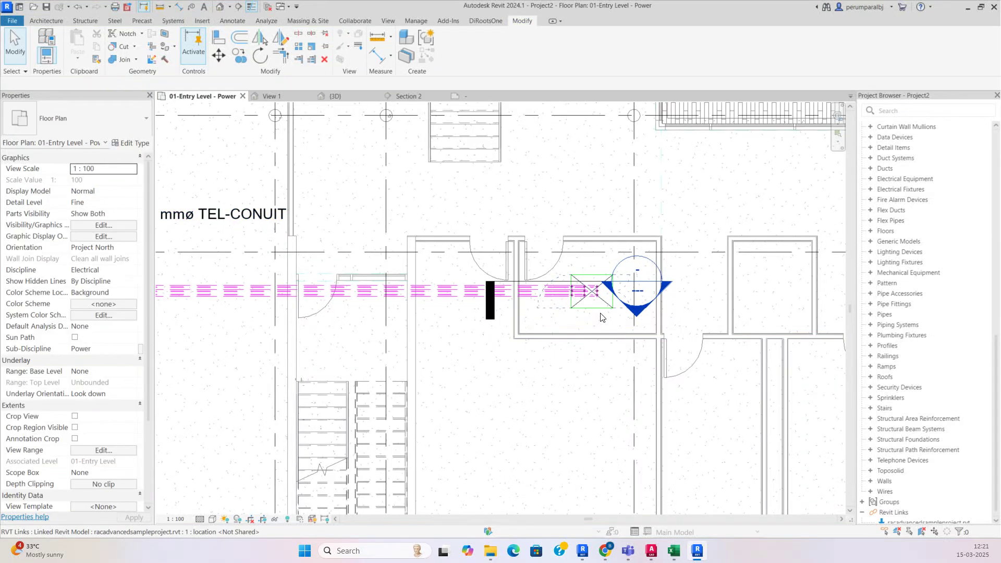
# Step: Set the IT rack's Panel Name to ICT RACK
pyautogui.click(598, 315)
pyautogui.scroll(-2, 78, 444)
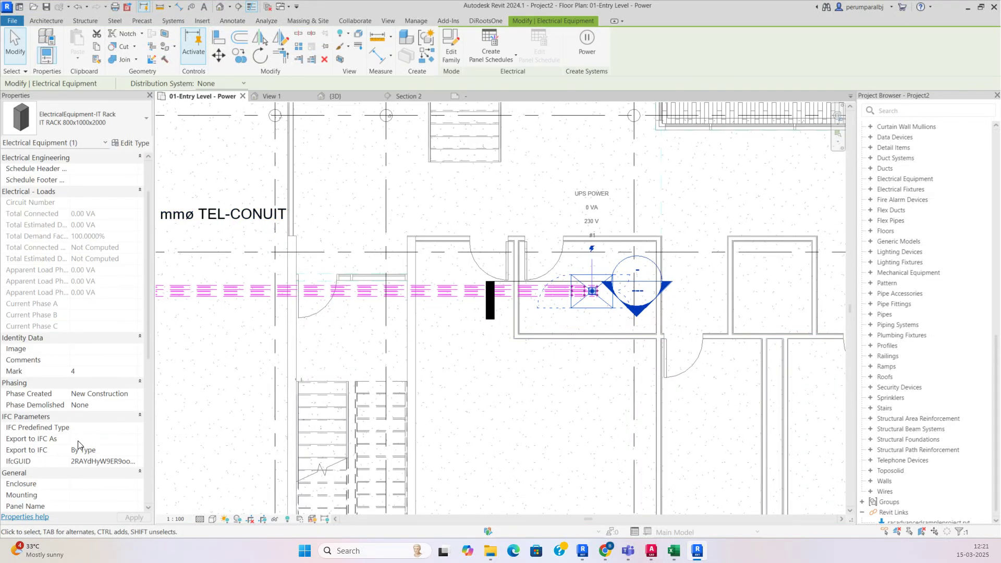
pyautogui.scroll(-2, 89, 380)
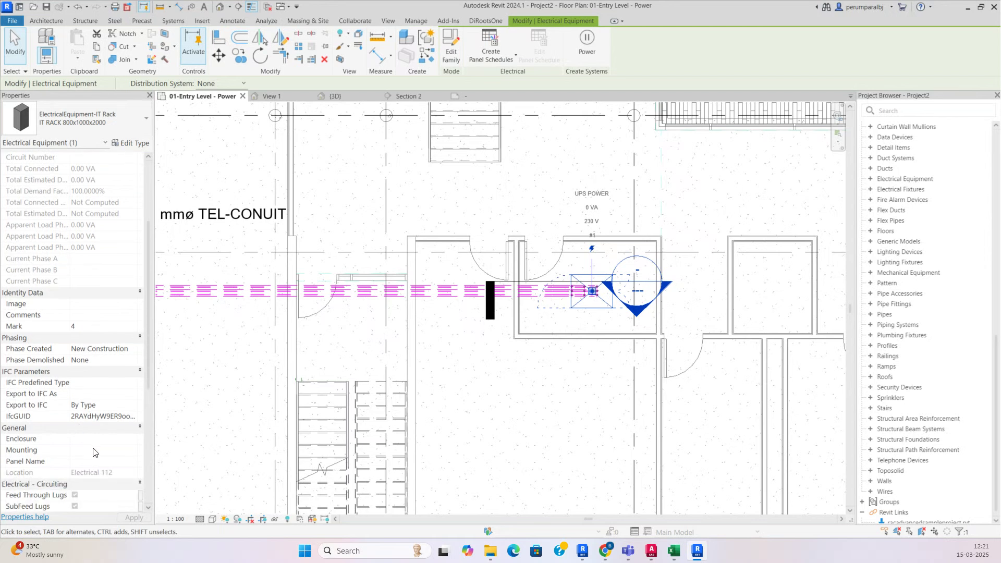
pyautogui.click(81, 458)
pyautogui.write('IC')
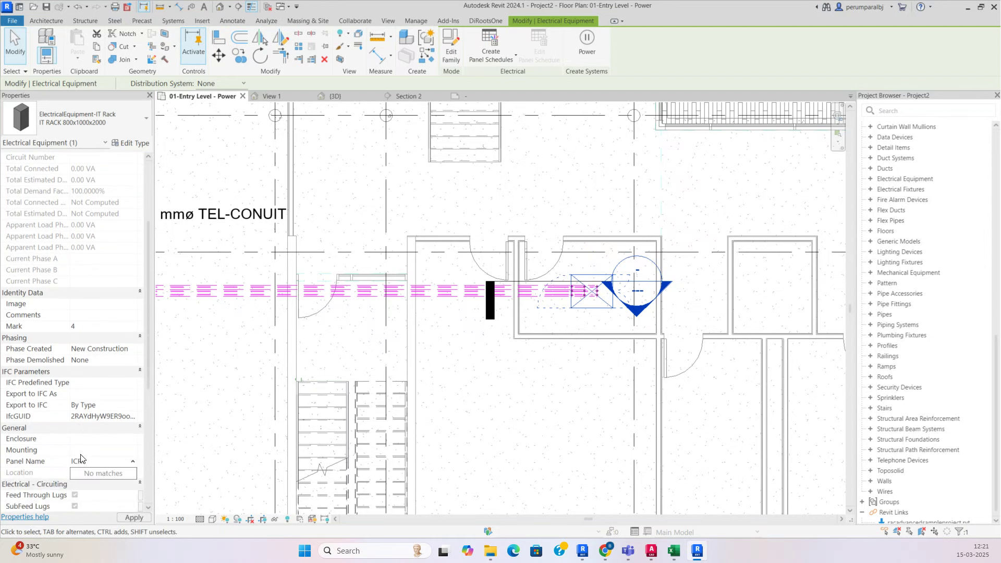
pyautogui.write('R')
pyautogui.click(96, 460)
pyautogui.press('BackSpace')
pyautogui.write('T RACK')
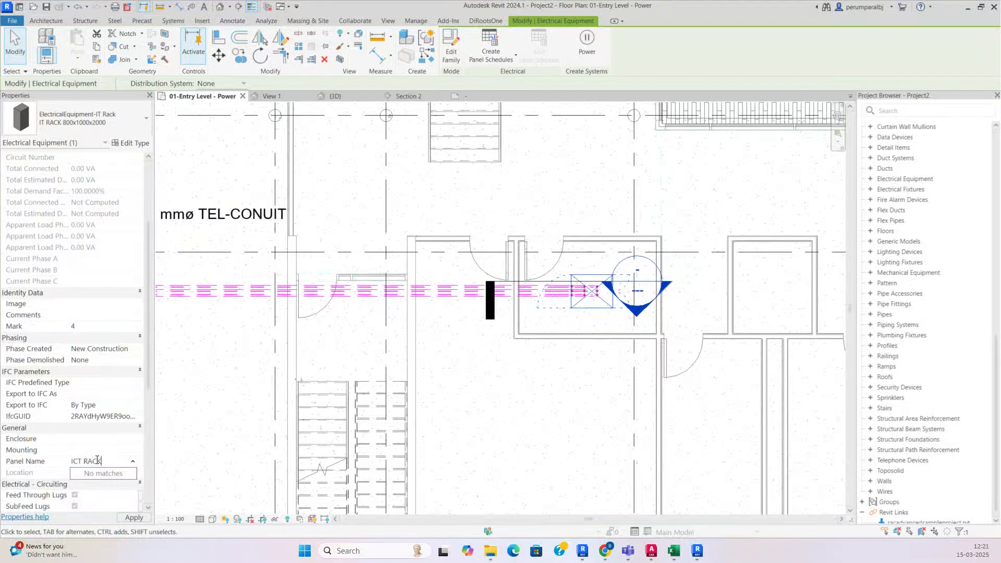
pyautogui.click(529, 431)
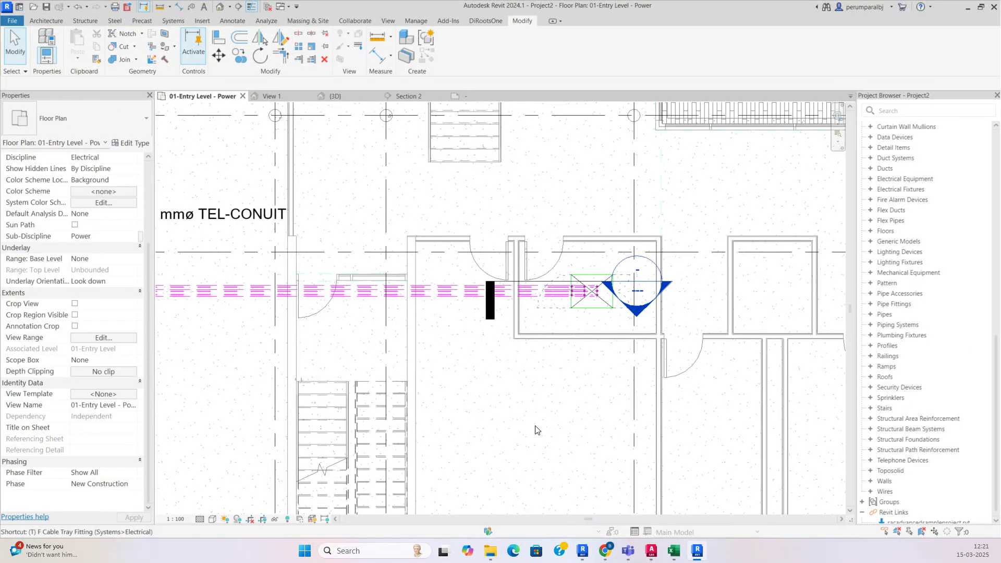
# Step: Tag the IT rack with an elbowed leader, placing the text in the space below it
pyautogui.click(597, 306)
pyautogui.click(597, 399)
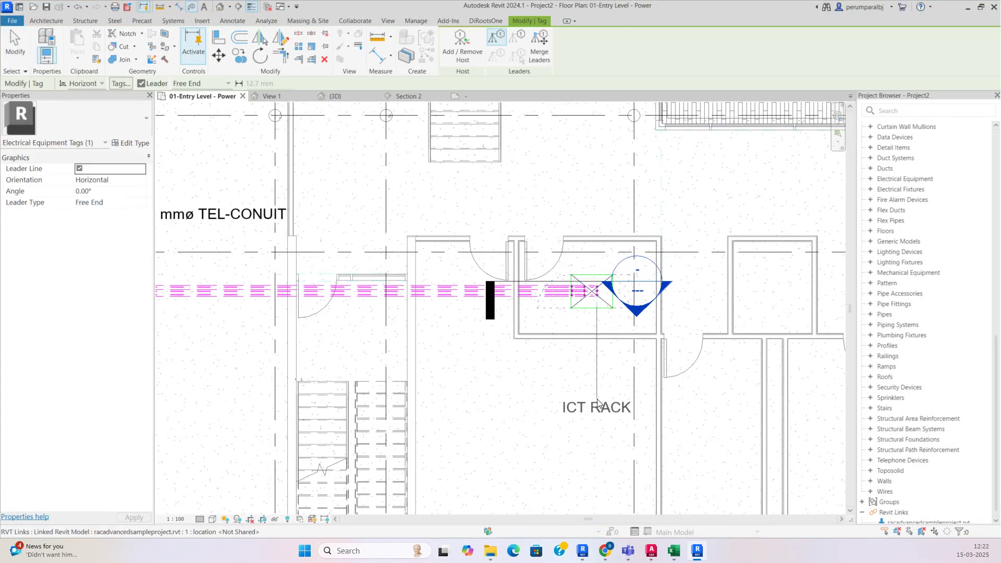
pyautogui.click(554, 399)
pyautogui.press('Escape')
pyautogui.press('Escape')
# Step: Tag the corner manhole at the bend of the conduit run, placing the tag below and west of it with an elbowed leader
pyautogui.scroll(-2, 471, 384)
pyautogui.moveTo(471, 384); pyautogui.dragTo(534, 407, button='middle')
pyautogui.scroll(8, 360, 354)
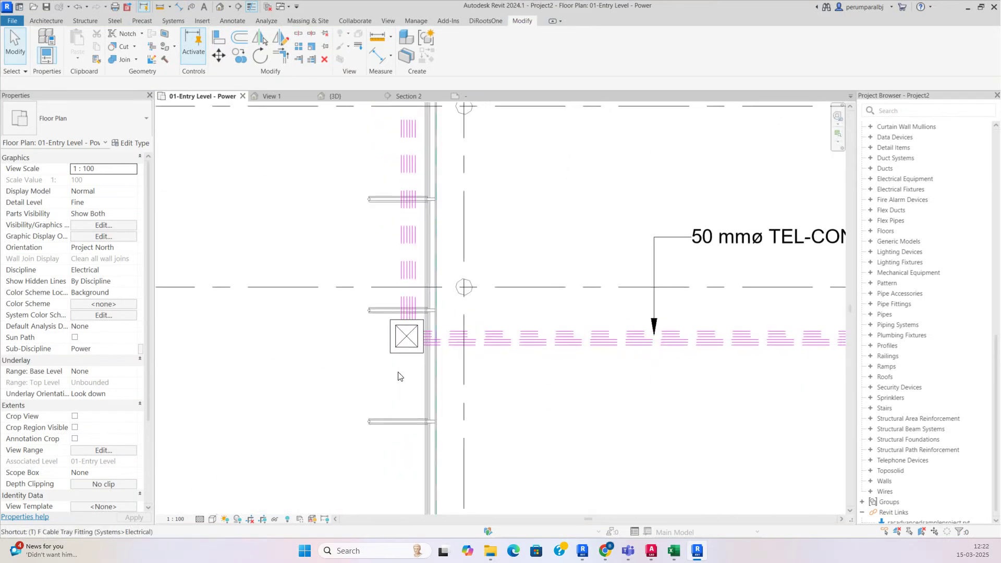
pyautogui.press('t')
pyautogui.press('g')
pyautogui.click(403, 353)
pyautogui.click(404, 393)
pyautogui.click(356, 396)
pyautogui.press('Escape')
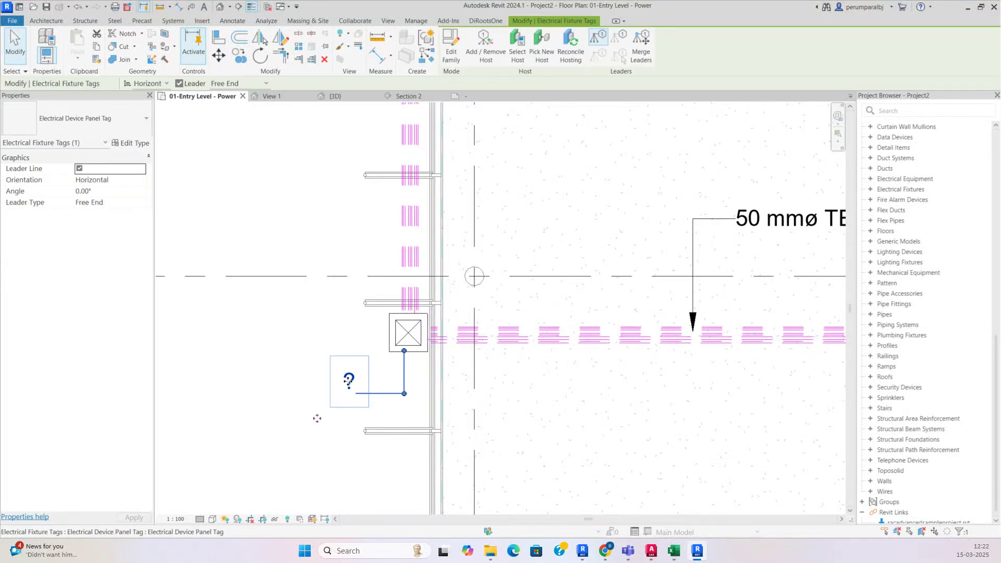
pyautogui.press('Escape')
# Step: Set the Type Mark of the SIEC_EL_Manhole 1000D type to MANHOLE
pyautogui.click(404, 350)
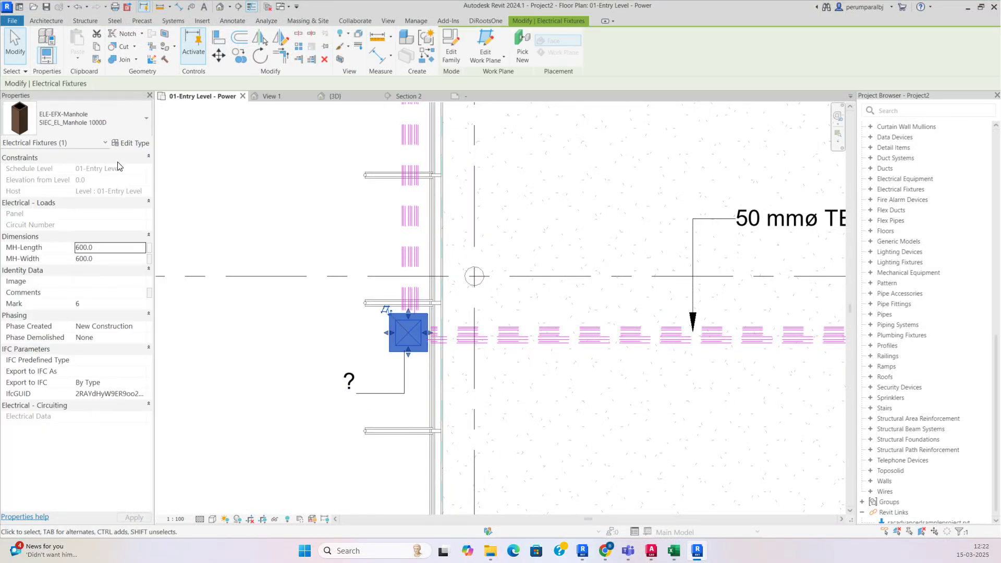
pyautogui.click(132, 143)
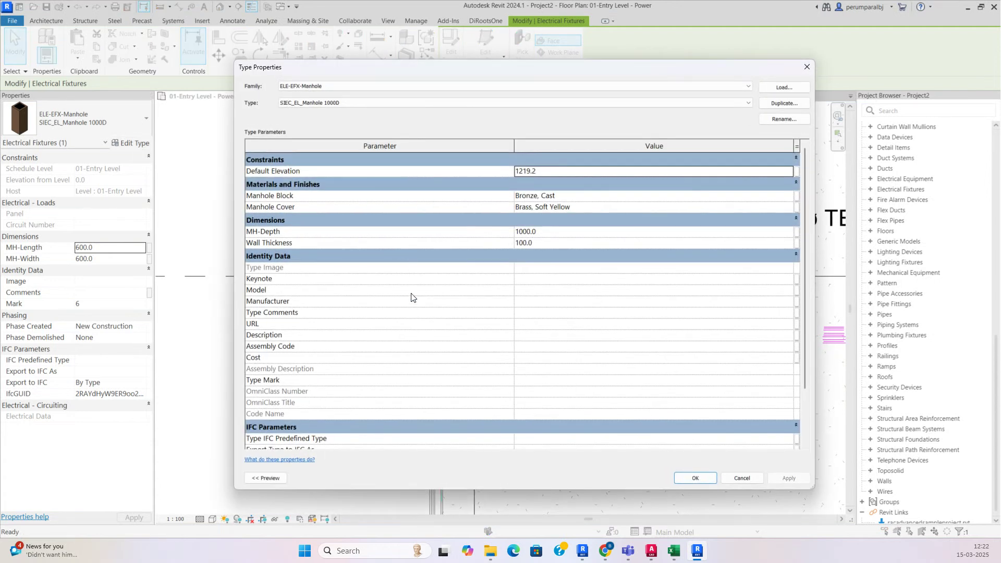
pyautogui.click(528, 379)
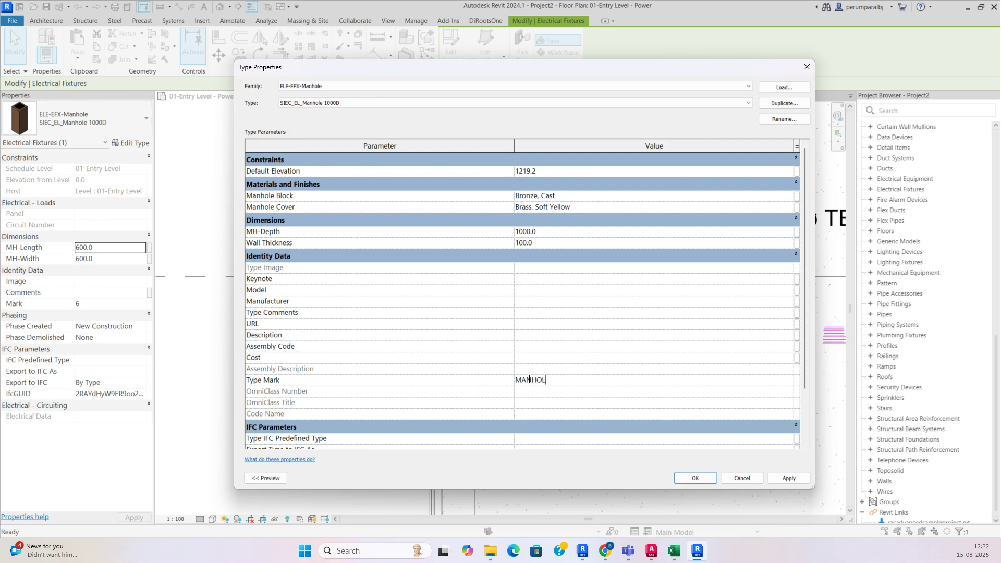
pyautogui.click(688, 478)
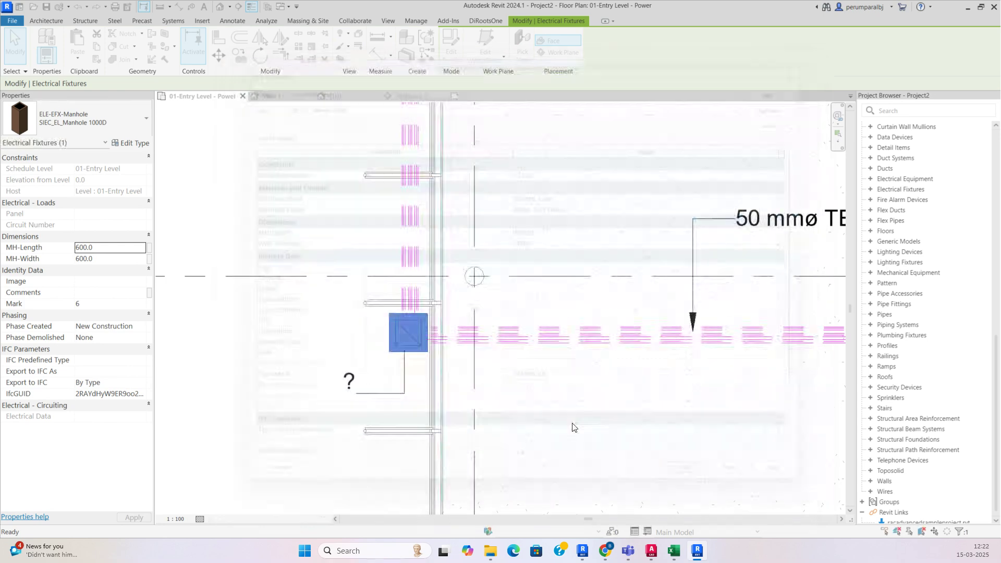
pyautogui.press('Escape')
# Step: Inspect the label in the manhole tag's family and the instance properties of the corner manhole
pyautogui.click(356, 391)
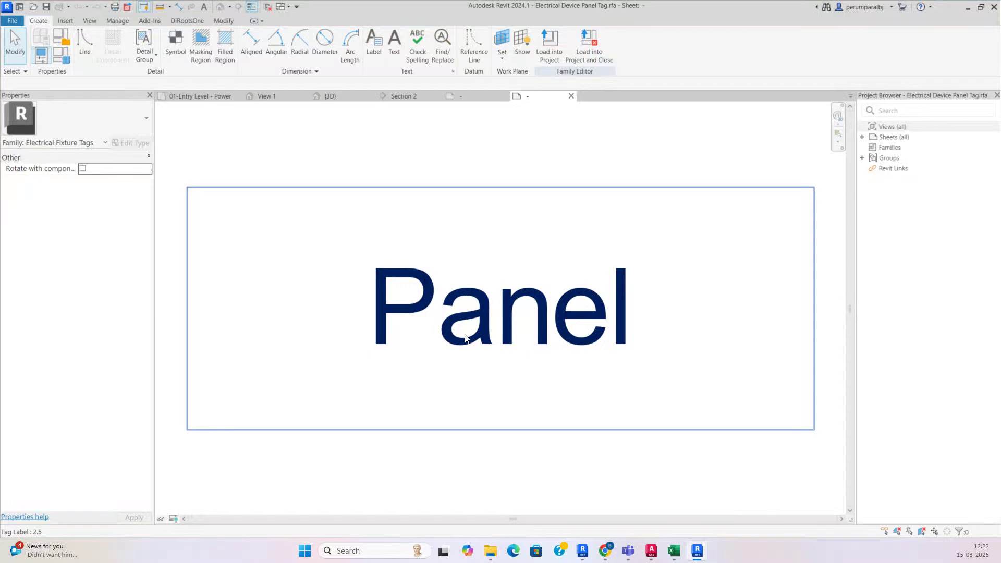
pyautogui.click(198, 98)
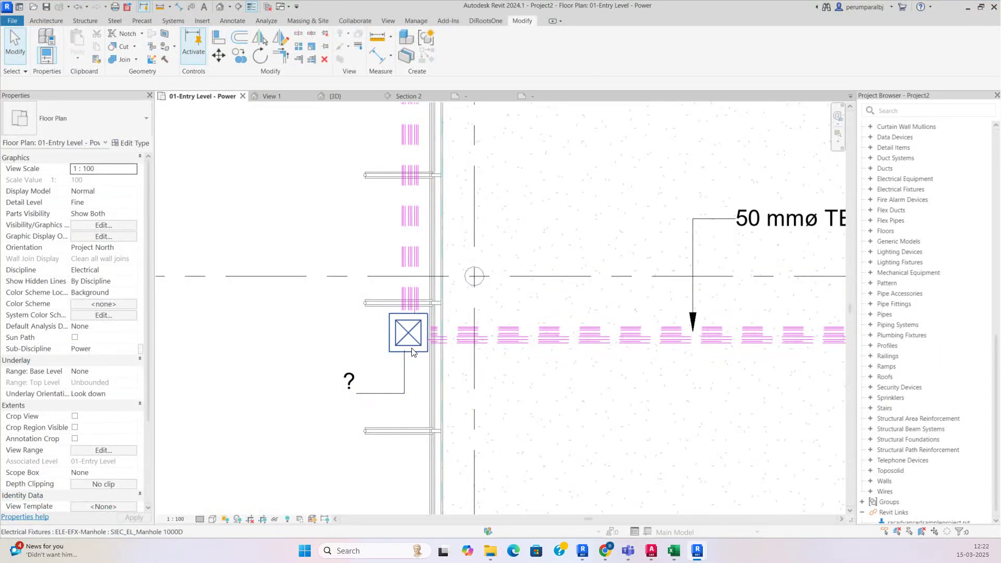
pyautogui.click(411, 346)
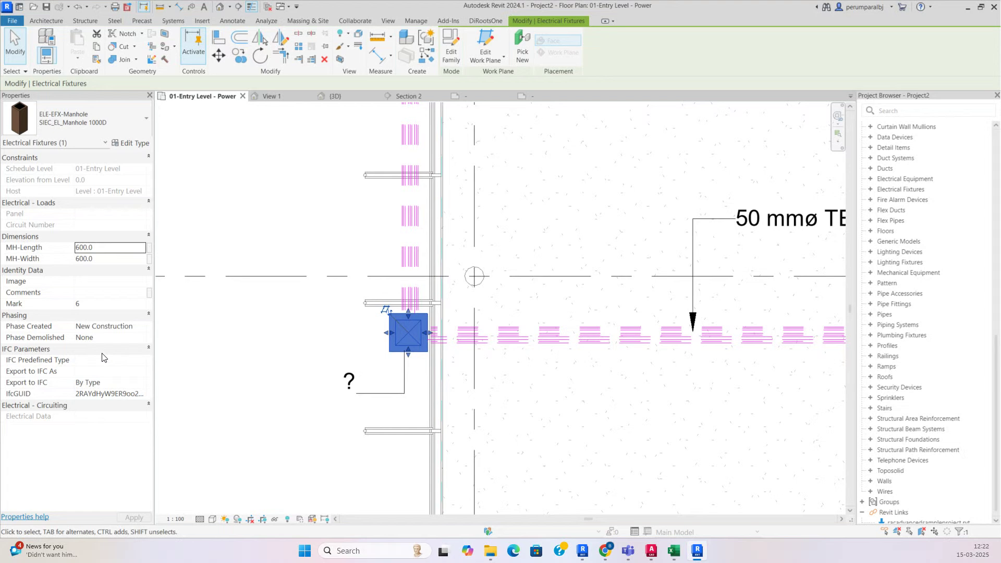
# Step: Replace the Panel parameter with Type Mark in the label of the Electrical Device Panel Tag family
pyautogui.doubleClick(359, 397)
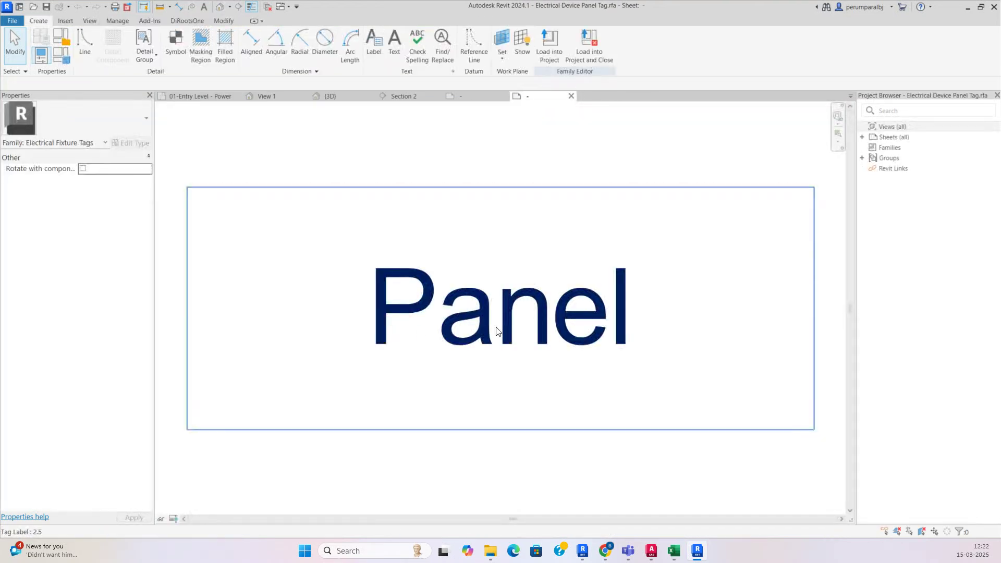
pyautogui.click(495, 327)
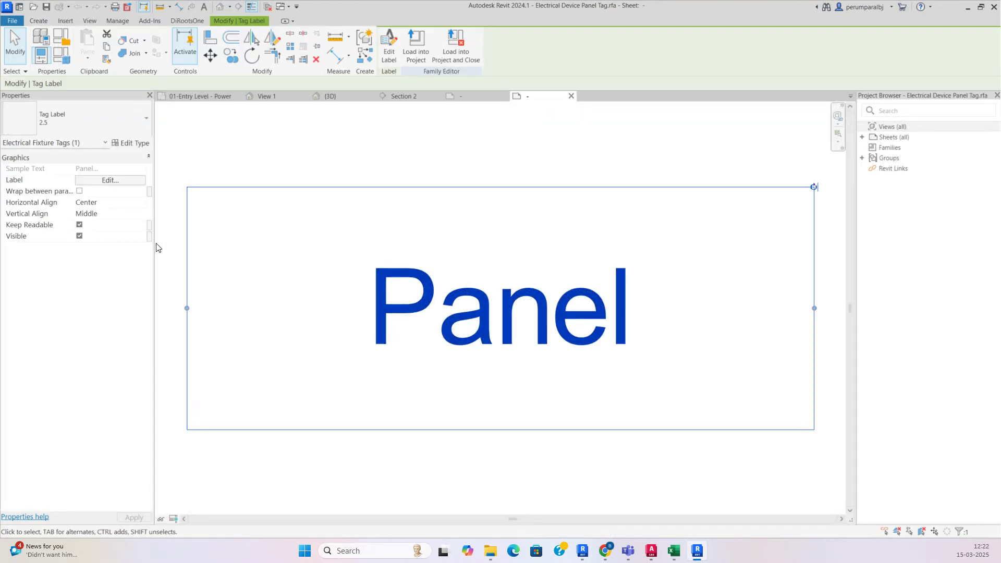
pyautogui.click(105, 181)
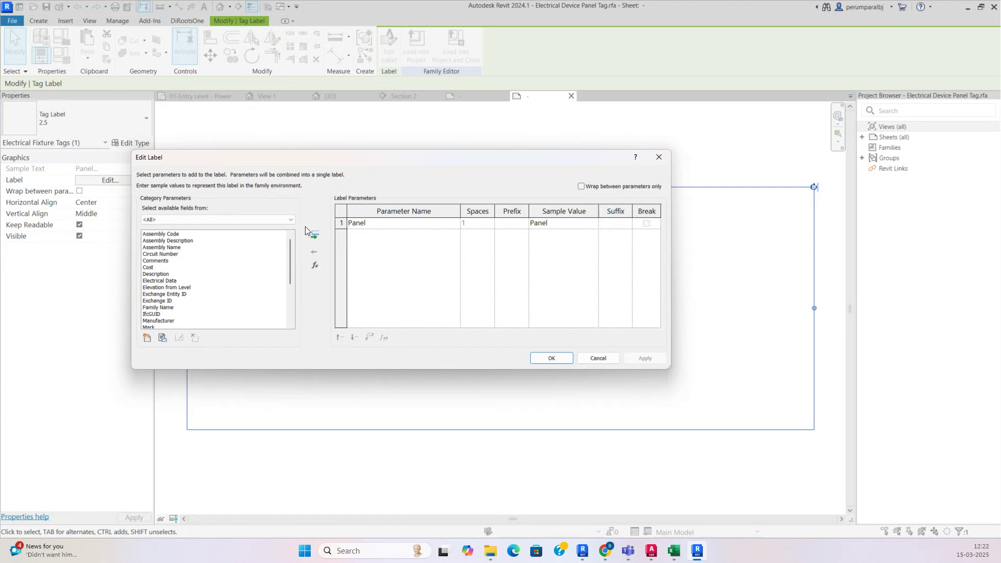
pyautogui.click(342, 223)
pyautogui.click(314, 252)
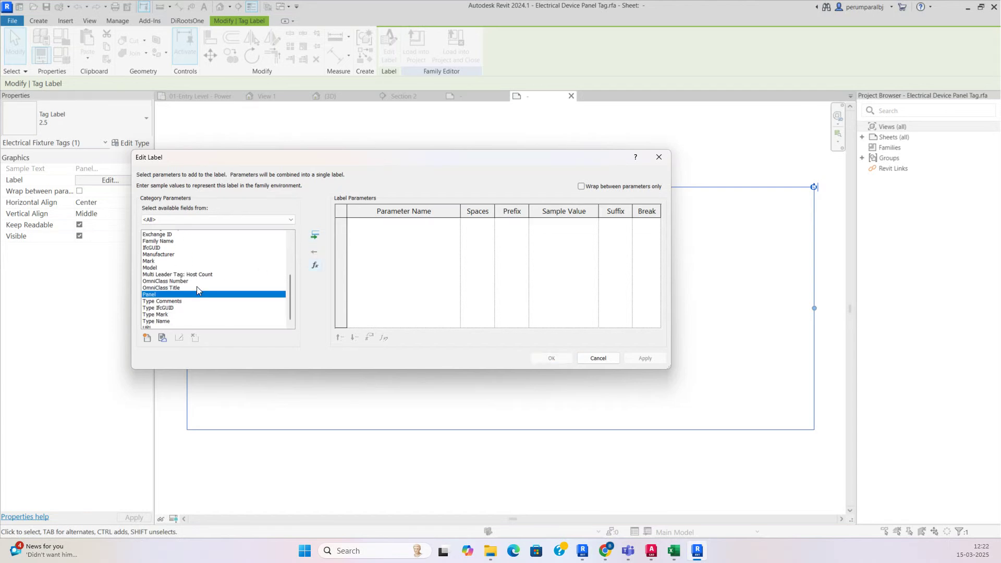
pyautogui.doubleClick(158, 308)
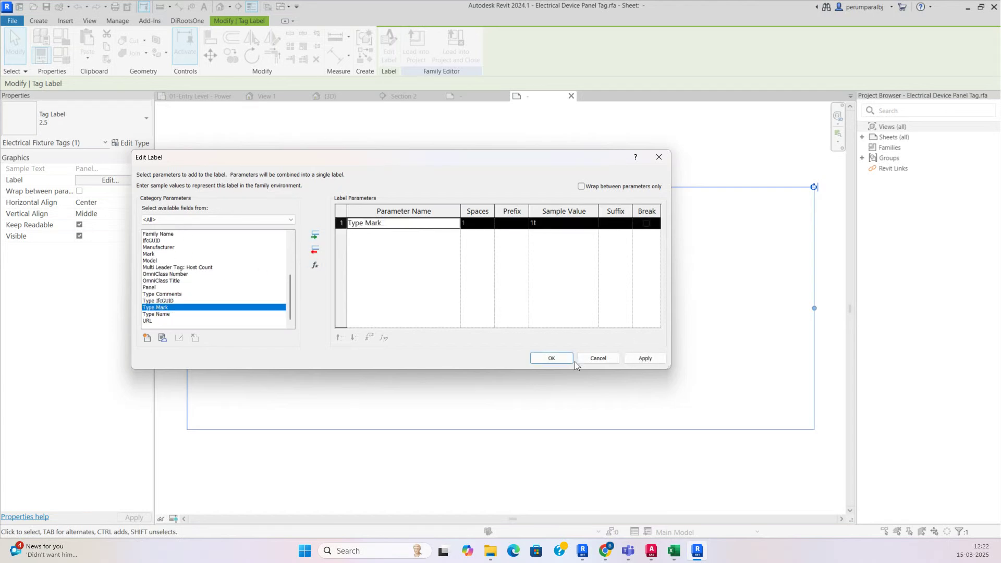
pyautogui.click(552, 358)
# Step: Load the edited Electrical Device Panel Tag family into the project, overwriting the existing version
pyautogui.click(420, 54)
pyautogui.click(476, 350)
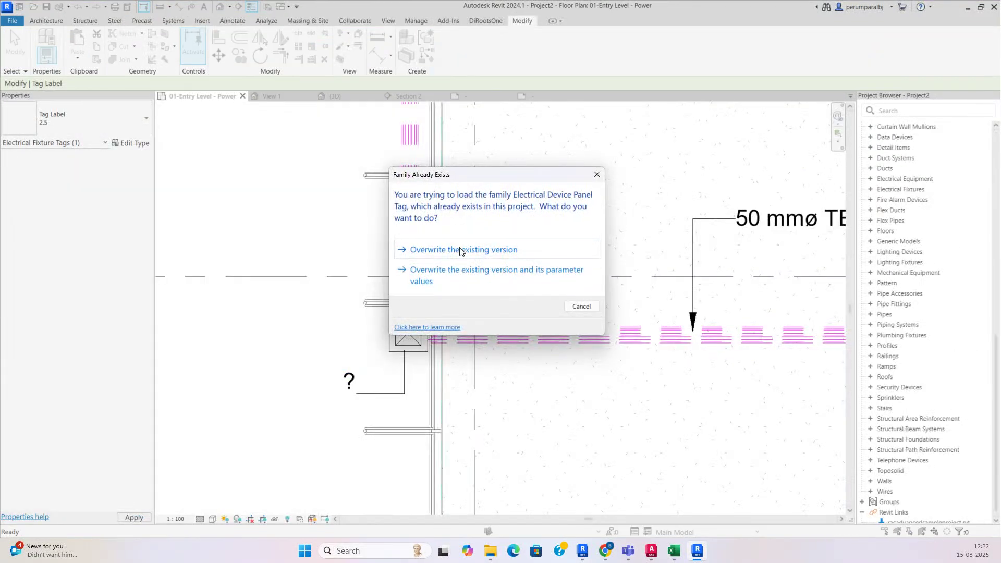
pyautogui.click(461, 252)
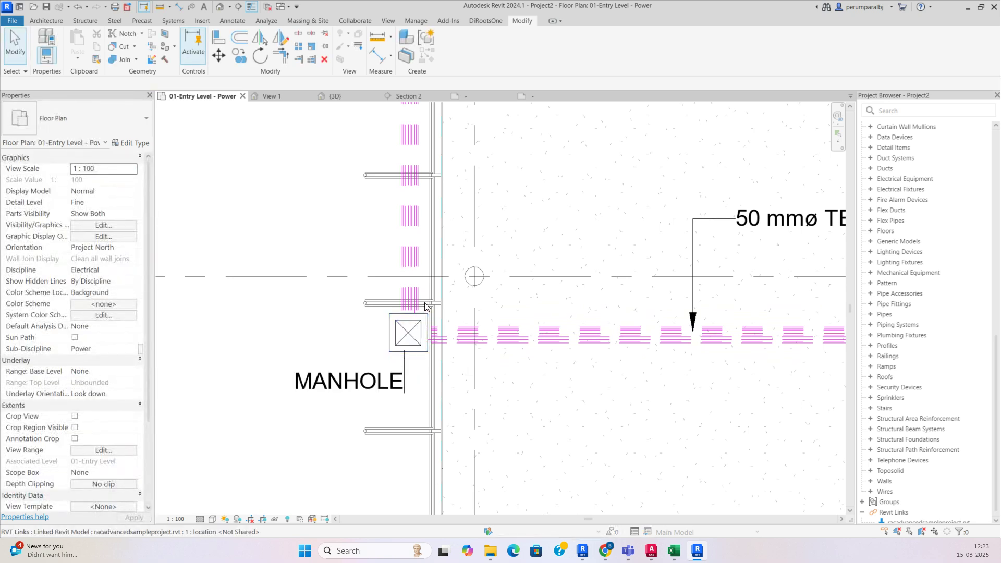
# Step: Remove the leader from the corner manhole's tag and move the text directly beside the manhole's west side
pyautogui.click(365, 383)
pyautogui.click(178, 83)
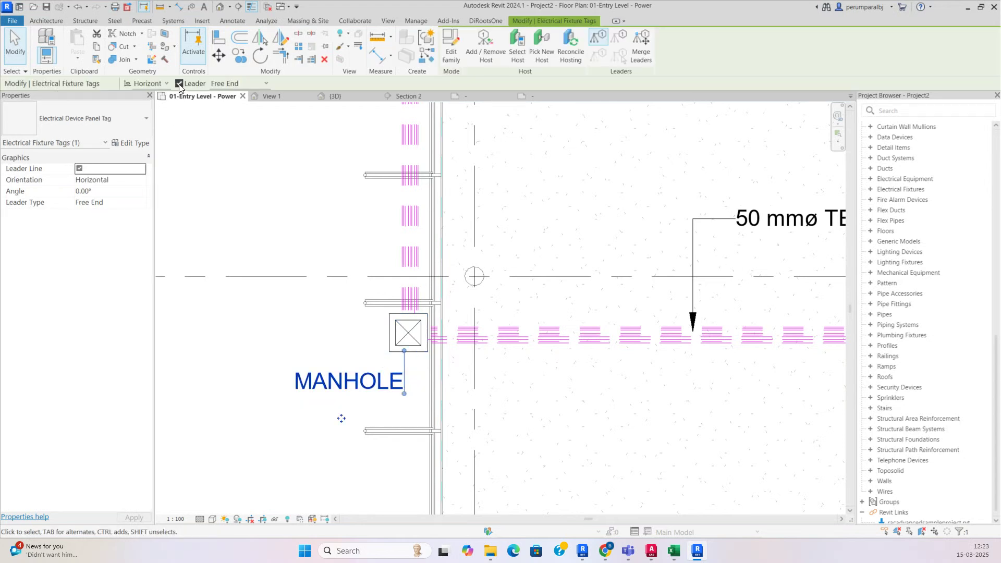
pyautogui.moveTo(341, 418); pyautogui.dragTo(315, 375)
# Step: Tag the manhole between grids D and E with a leader, placing the text west of it
pyautogui.press('t')
pyautogui.press('g')
pyautogui.scroll(-3, 444, 406)
pyautogui.scroll(-3, 406, 304)
pyautogui.moveTo(405, 211); pyautogui.dragTo(400, 441, button='middle')
pyautogui.scroll(2, 406, 305)
pyautogui.scroll(4, 425, 229)
pyautogui.scroll(1, 421, 257)
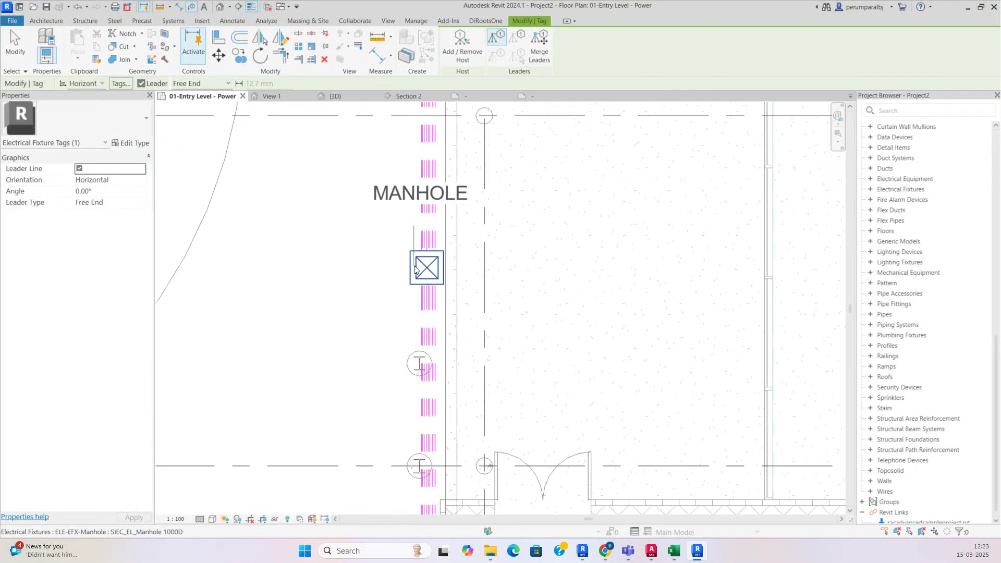
pyautogui.click(374, 271)
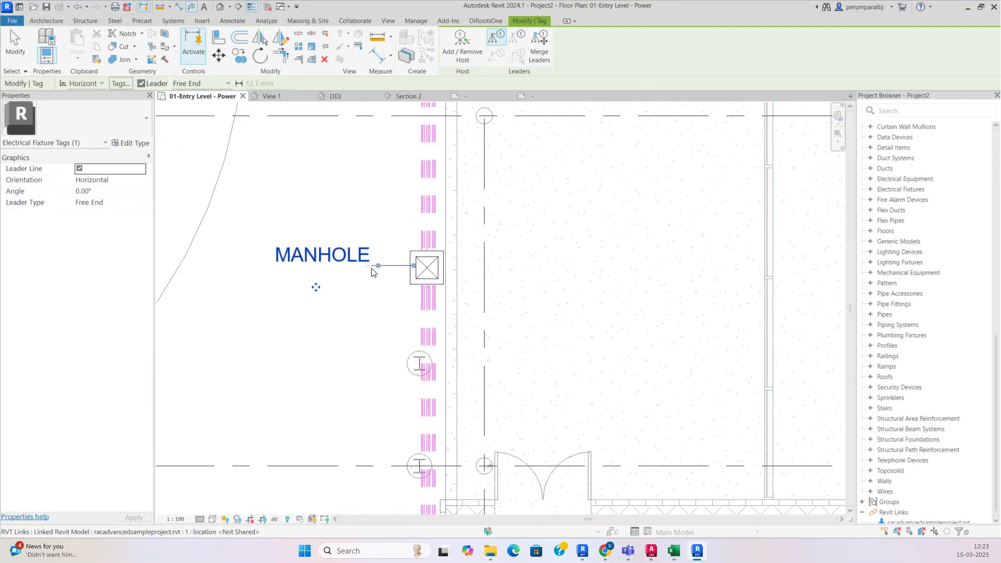
pyautogui.press('Escape')
pyautogui.press('Escape')
# Step: Select the conduit run from the corner manhole to the ICT rack and isolate it in 3D with Selection Box
pyautogui.scroll(-3, 334, 271)
pyautogui.scroll(-4, 407, 324)
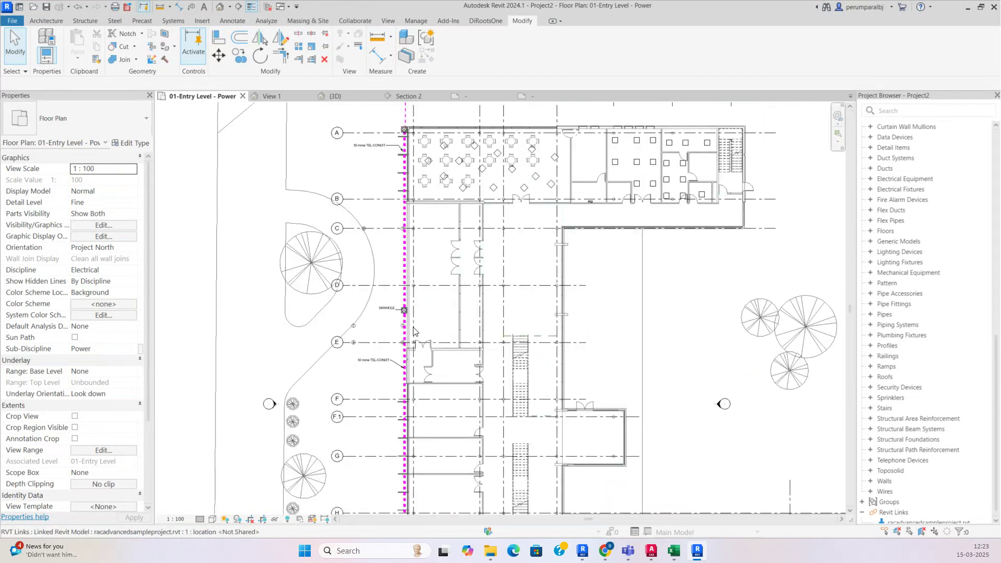
pyautogui.scroll(6, 440, 373)
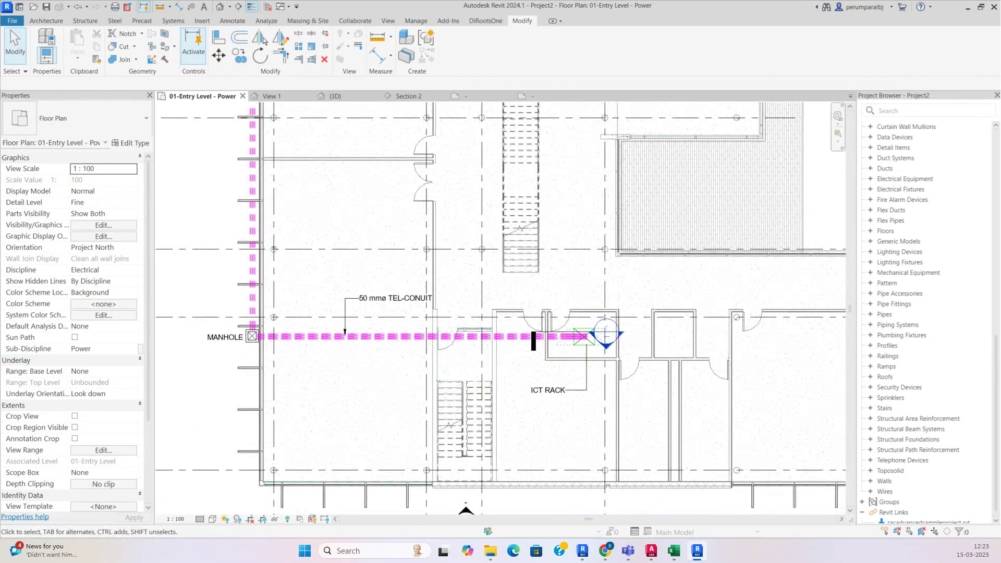
pyautogui.moveTo(391, 353); pyautogui.dragTo(354, 319, button='middle')
pyautogui.moveTo(225, 258); pyautogui.dragTo(625, 359)
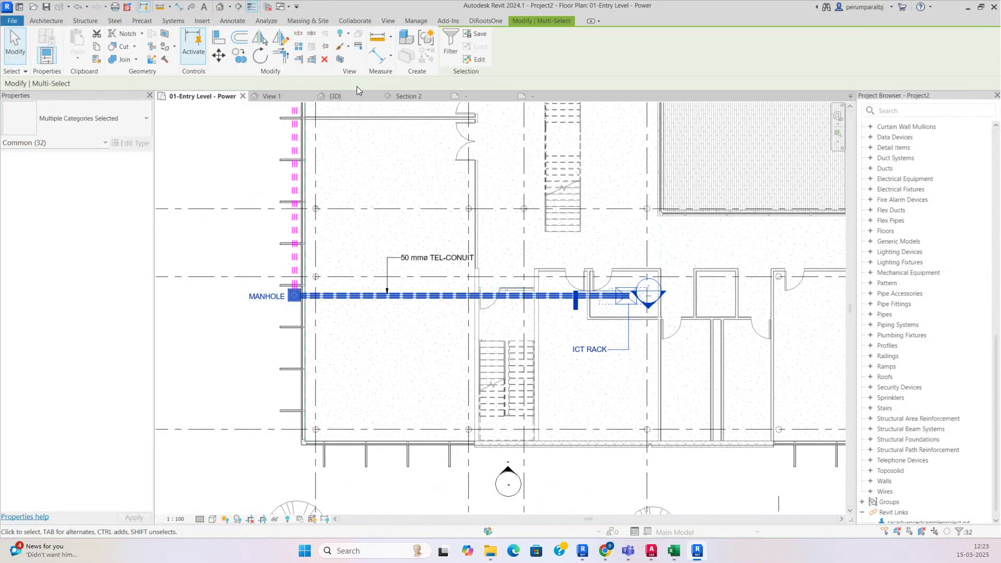
pyautogui.click(342, 60)
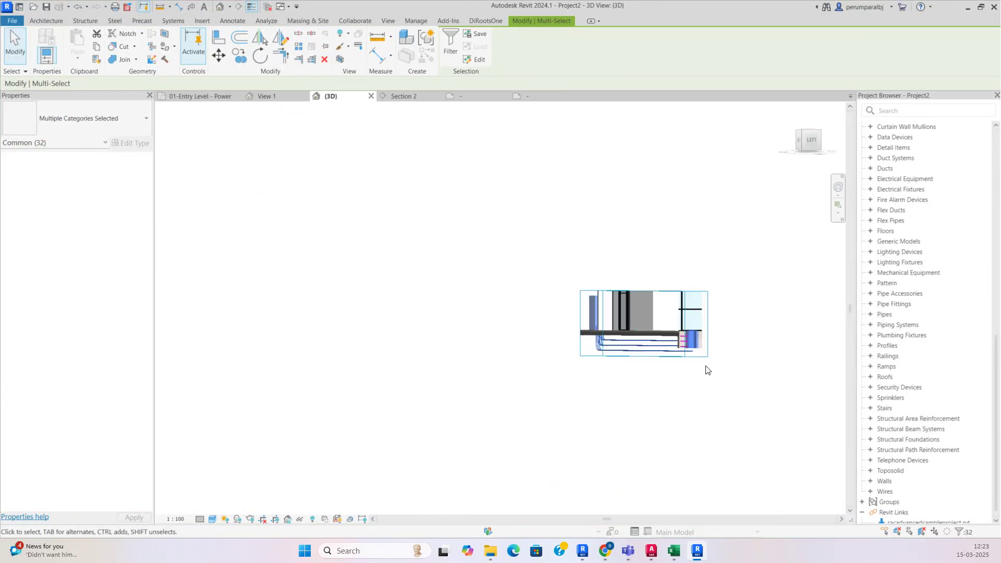